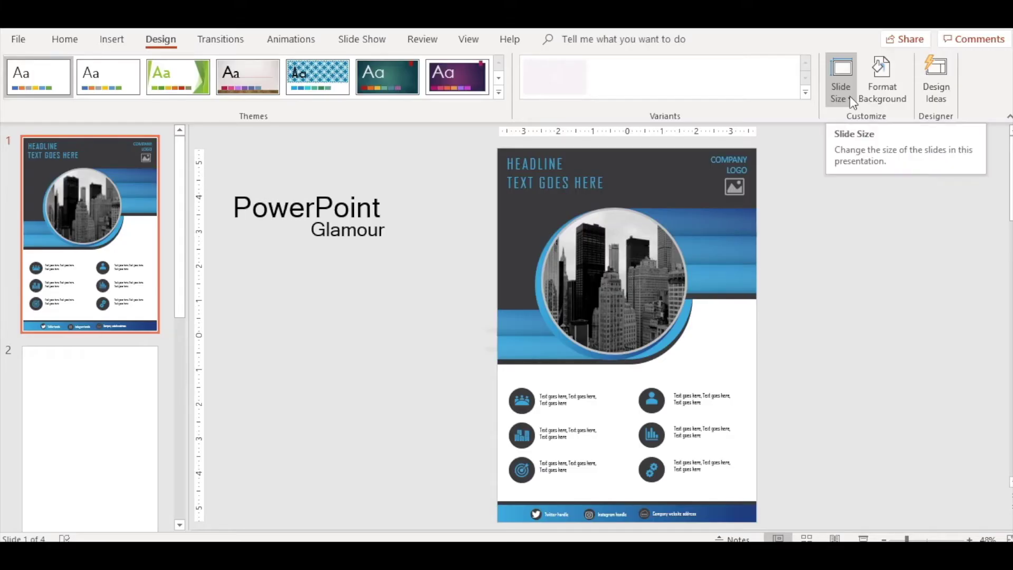
# Step: Check the custom slide size and keep it at A4 Paper
pyautogui.click(852, 101)
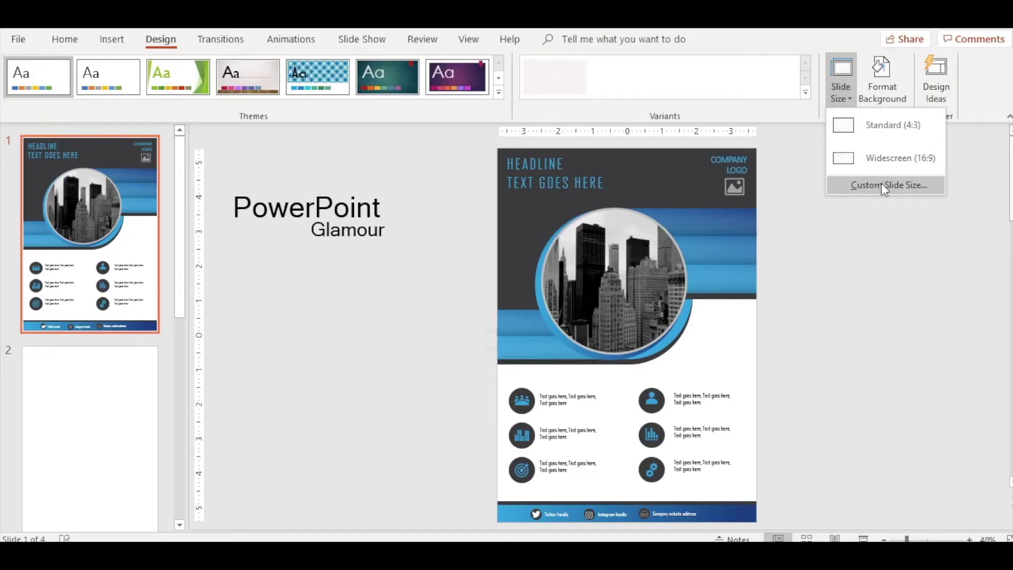
pyautogui.click(884, 188)
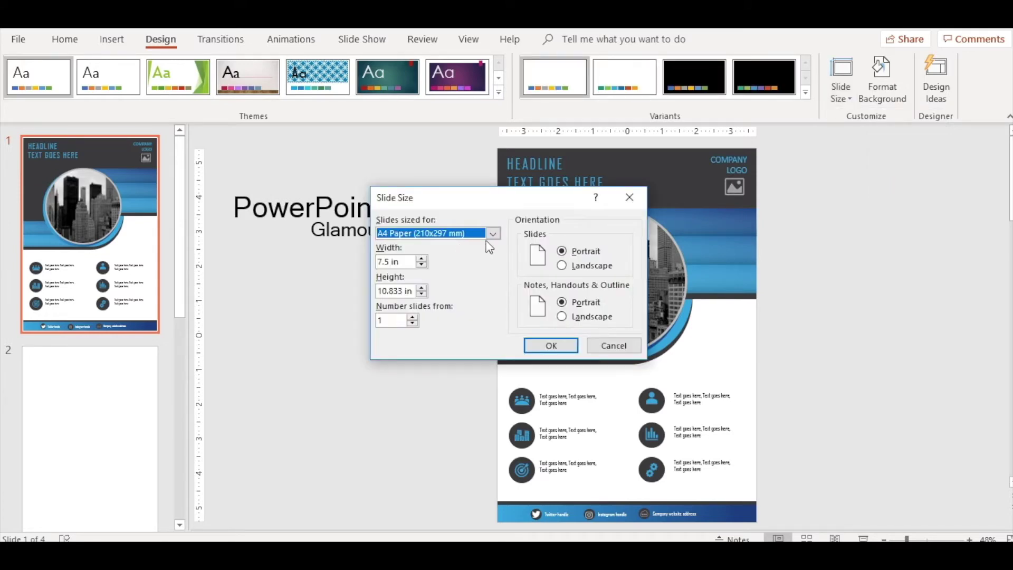
pyautogui.click(493, 234)
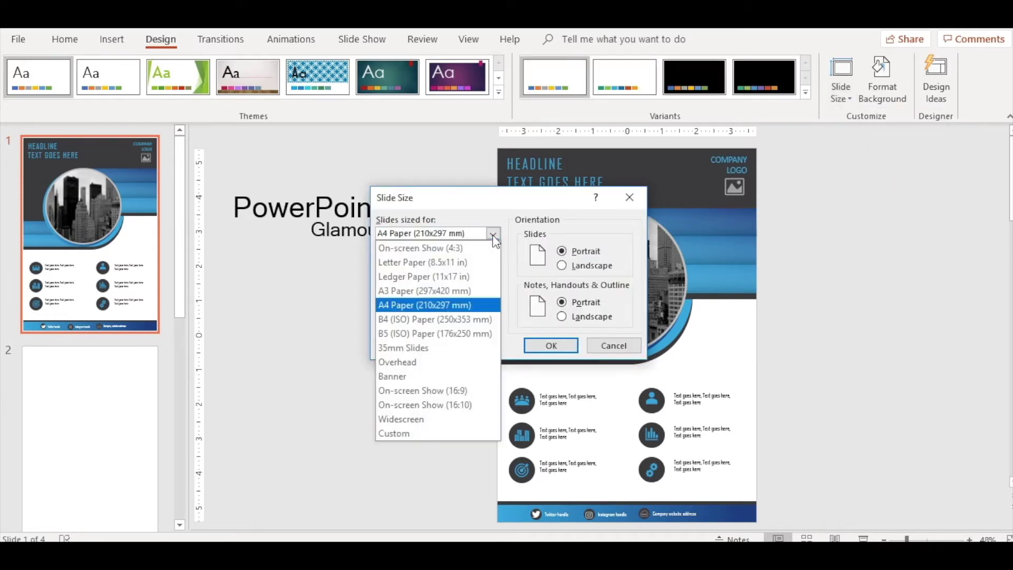
pyautogui.click(477, 305)
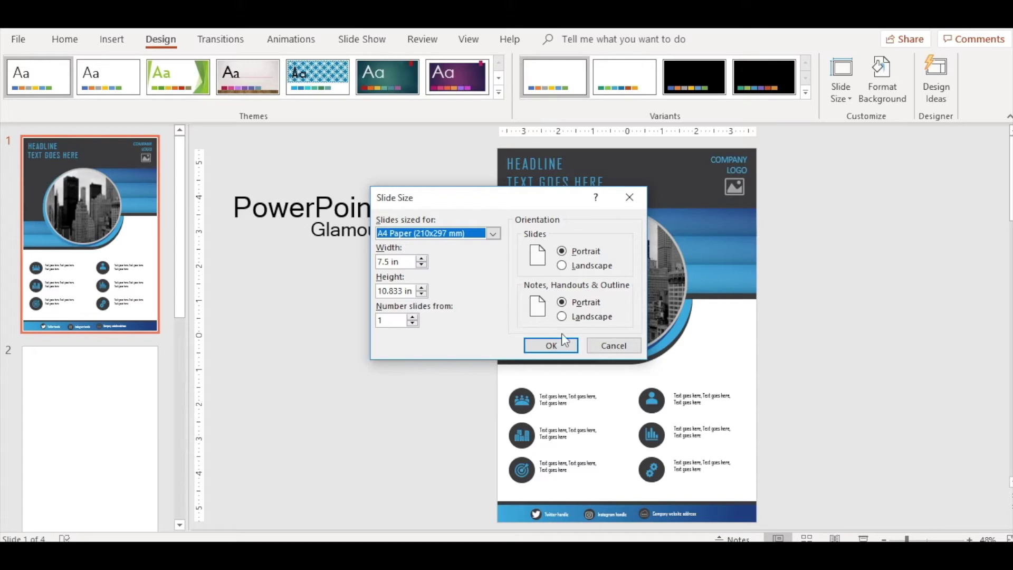
pyautogui.click(599, 346)
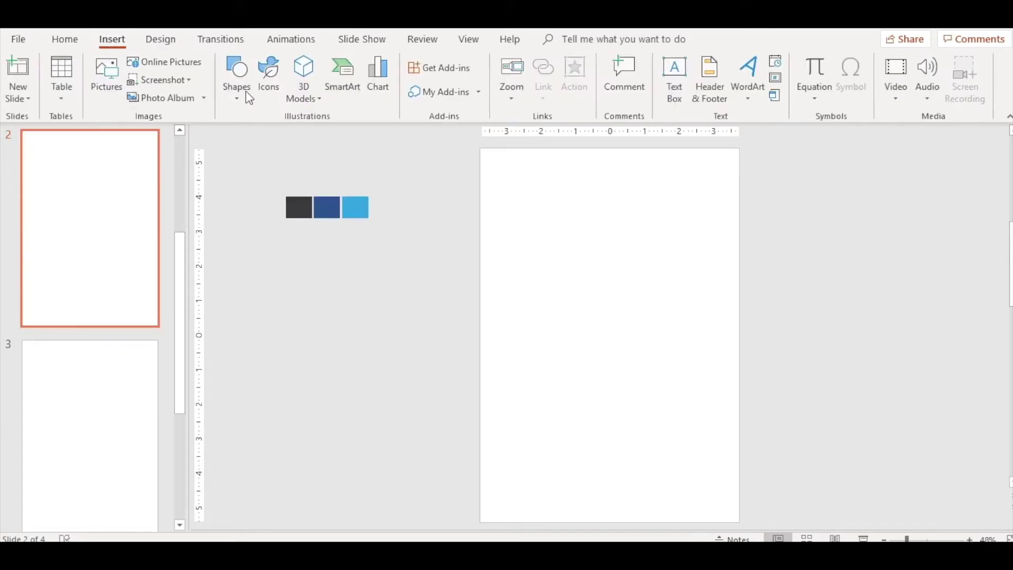
# Step: Draw a rectangle at the slide's top-left and fill it with the dark grey swatch colour
pyautogui.click(73, 43)
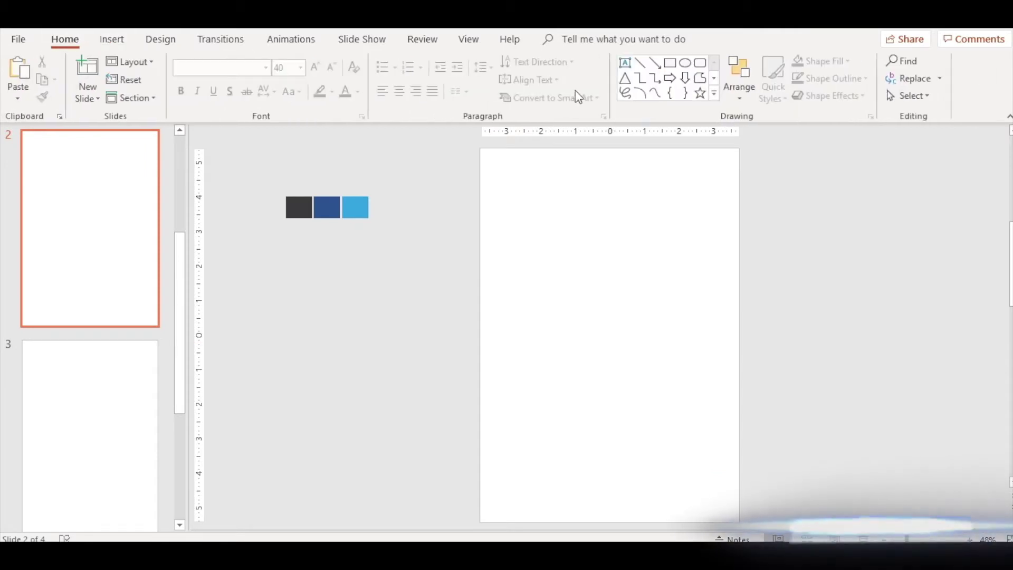
pyautogui.click(670, 63)
pyautogui.moveTo(486, 157)
pyautogui.mouseDown()
pyautogui.moveTo(537, 214)
pyautogui.moveTo(590, 305)
pyautogui.mouseUp()
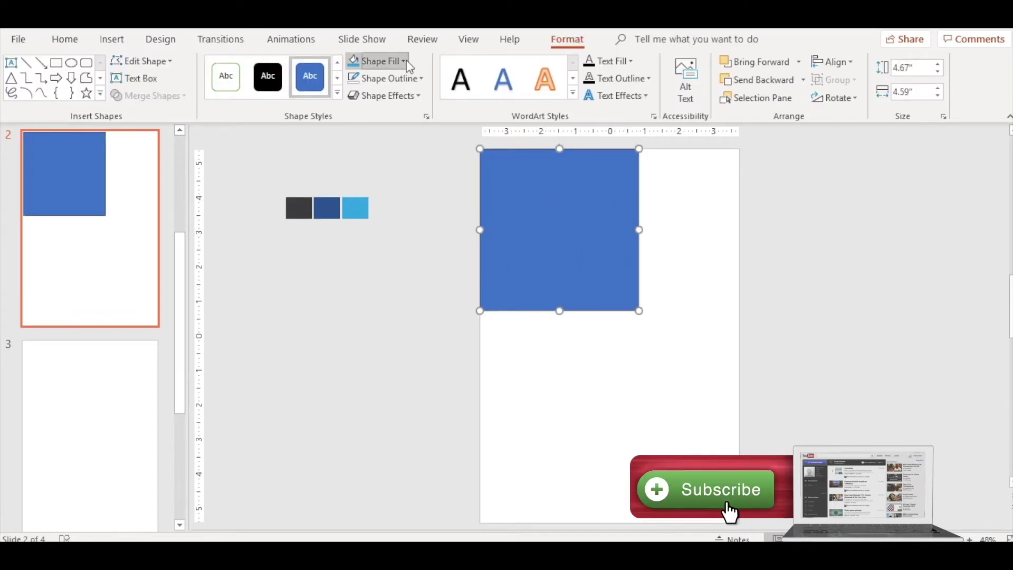
pyautogui.click(408, 62)
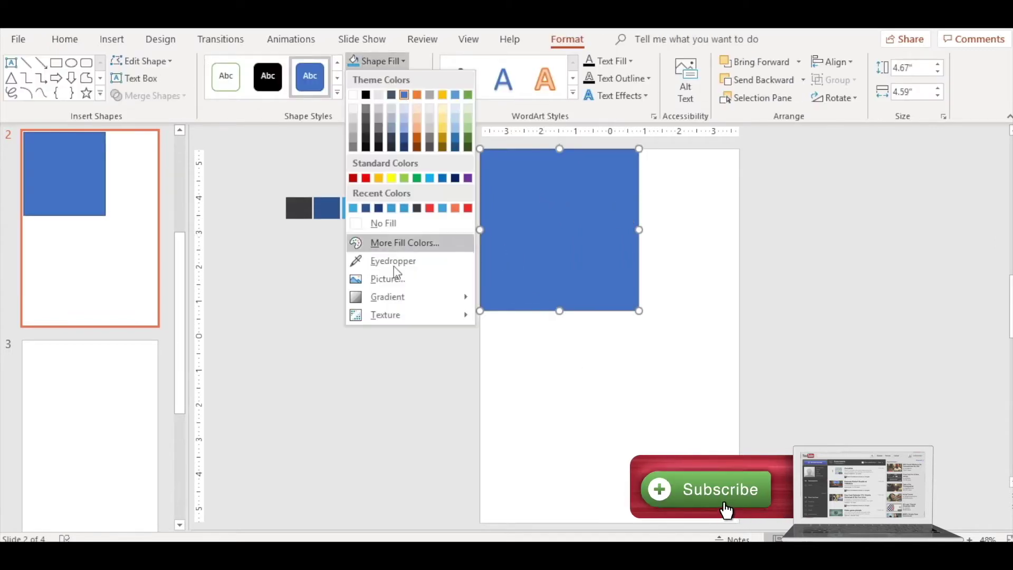
pyautogui.click(398, 260)
pyautogui.click(299, 207)
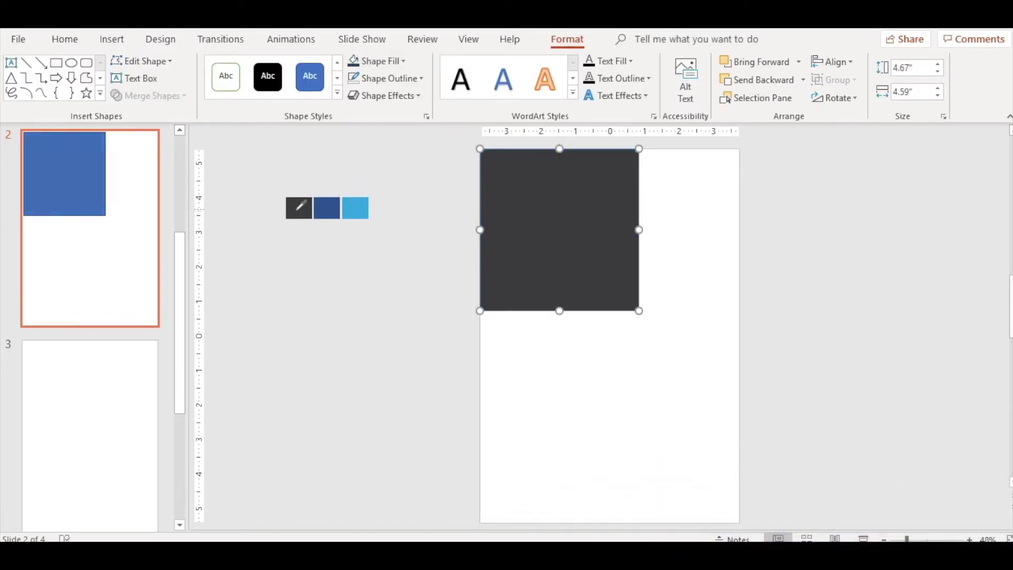
pyautogui.click(380, 292)
# Step: Remove the dark rectangle's outline
pyautogui.click(517, 227)
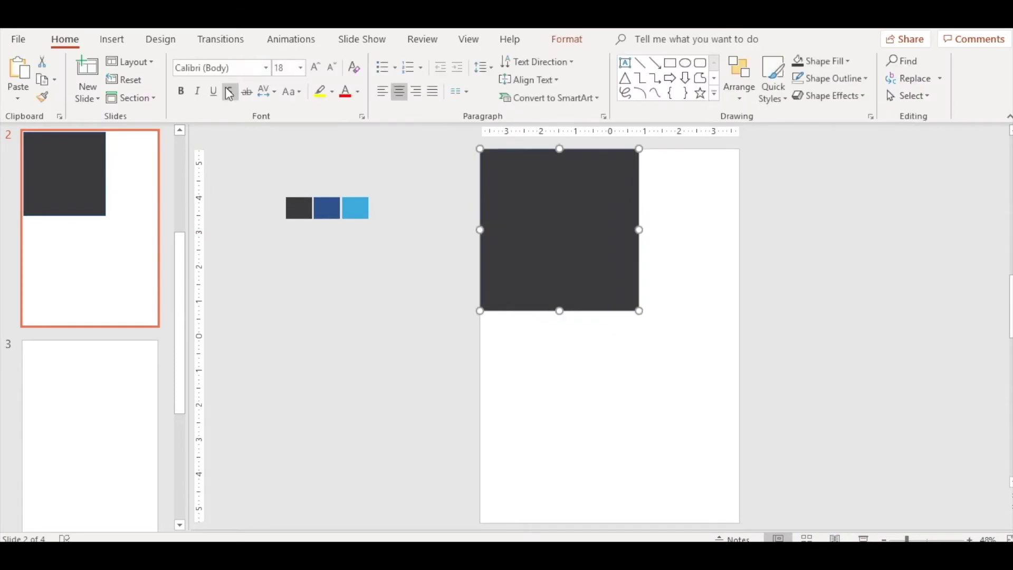
pyautogui.click(866, 78)
pyautogui.click(836, 240)
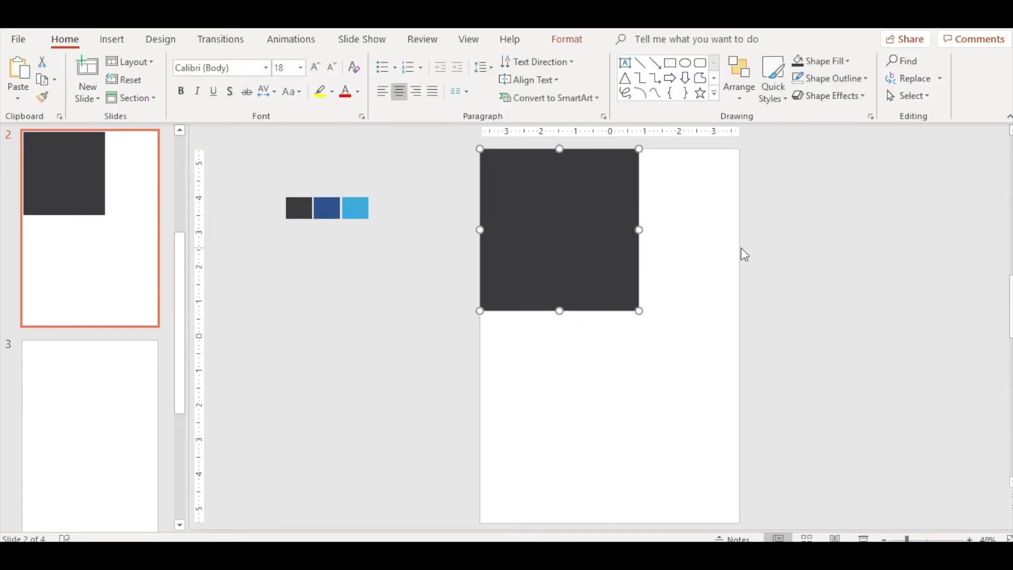
pyautogui.click(699, 245)
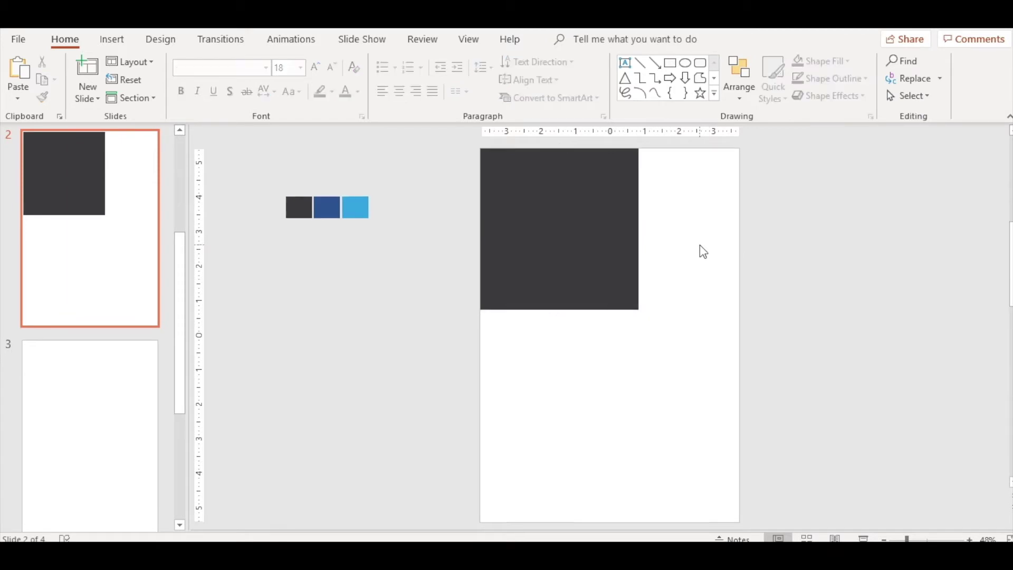
# Step: Copy the dark rectangle to the right edge, then draw a rectangle over the header's right side
pyautogui.click(601, 242)
pyautogui.hotkey('ctrl', 'd')
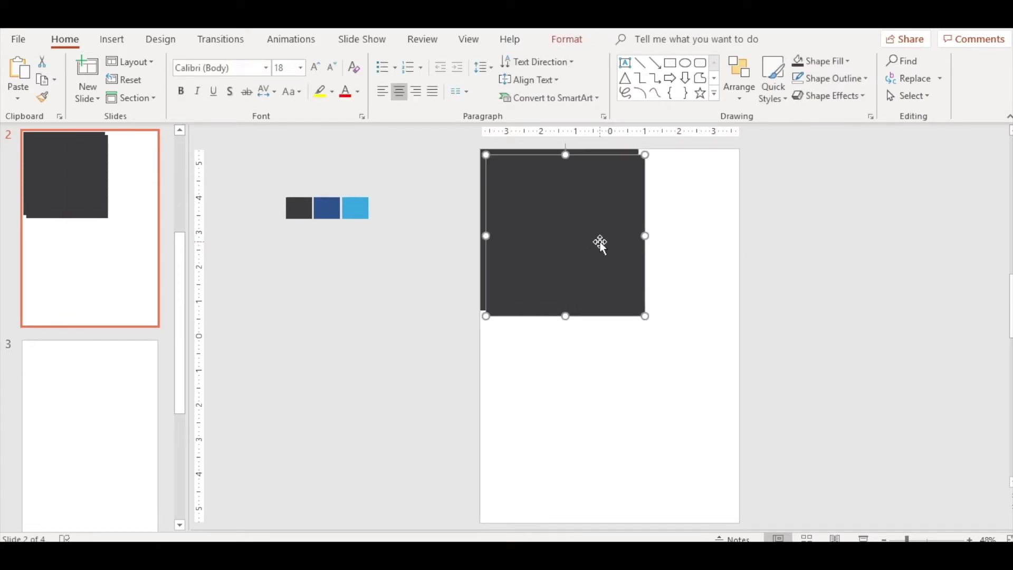
pyautogui.moveTo(600, 242); pyautogui.dragTo(694, 227)
pyautogui.click(369, 347)
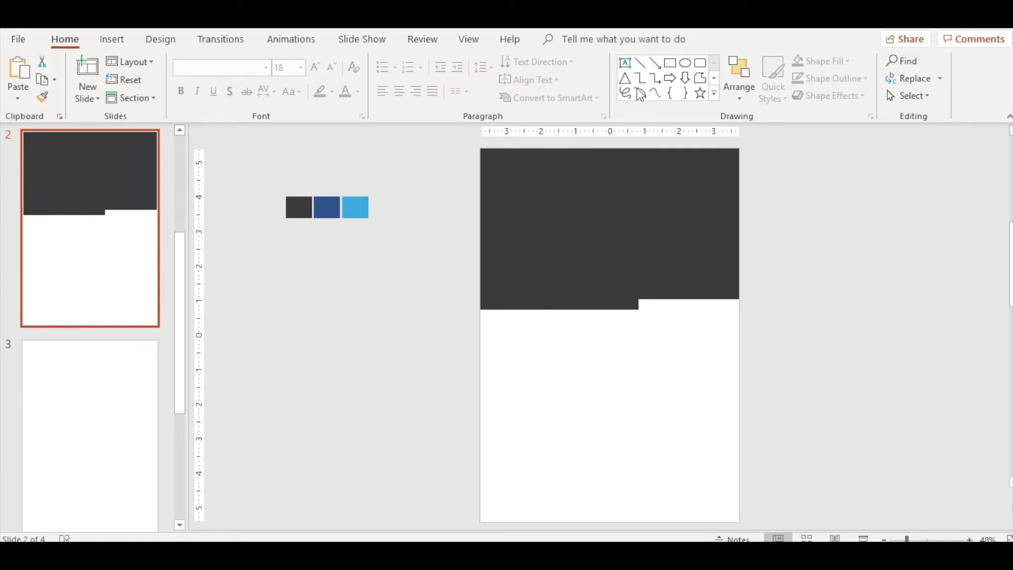
pyautogui.click(670, 62)
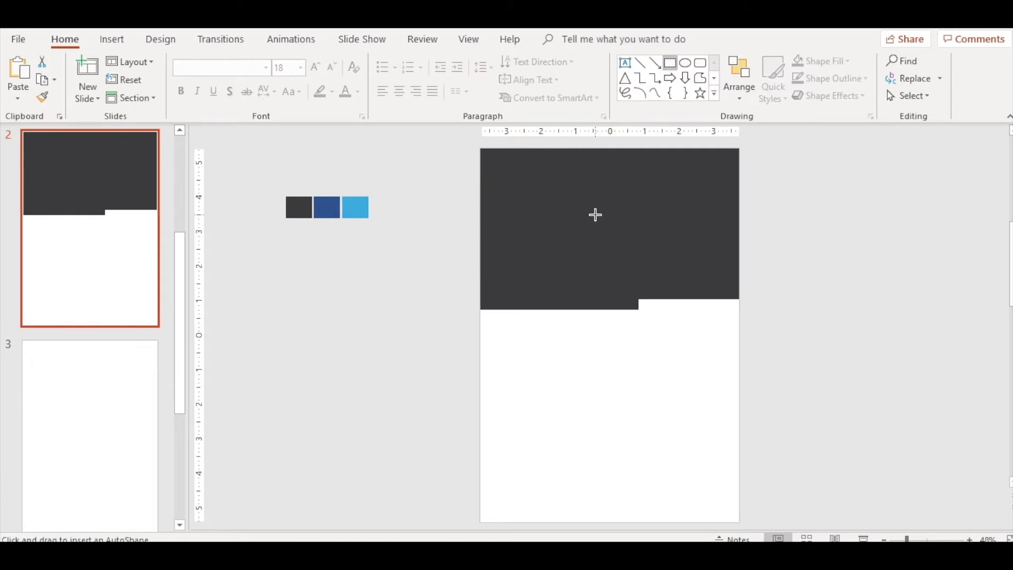
pyautogui.moveTo(594, 219); pyautogui.dragTo(740, 299)
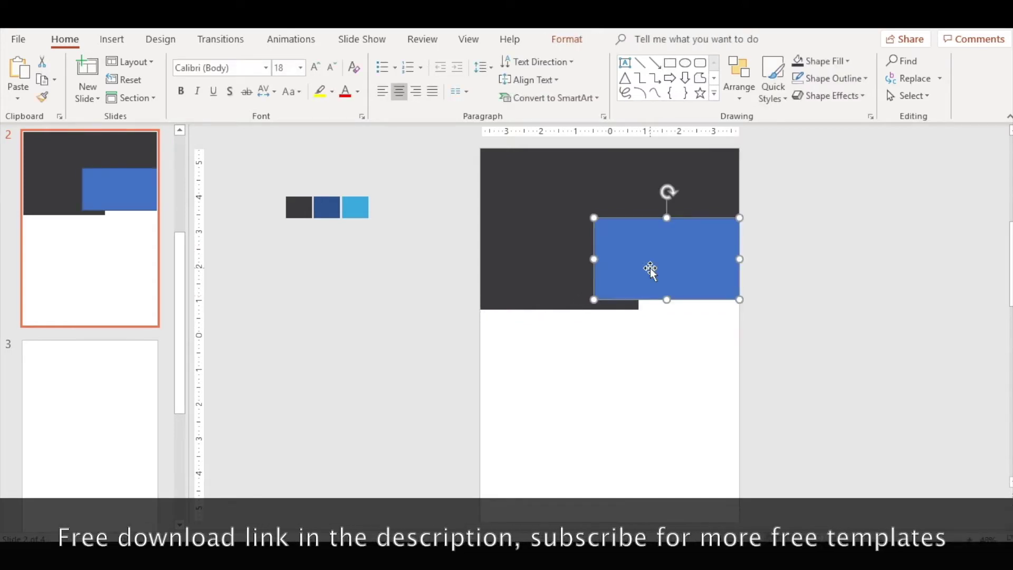
# Step: Switch the right rectangle to a gradient fill and set its first stop to the light blue swatch
pyautogui.scroll(-1, 681, 274)
pyautogui.rightClick(687, 282)
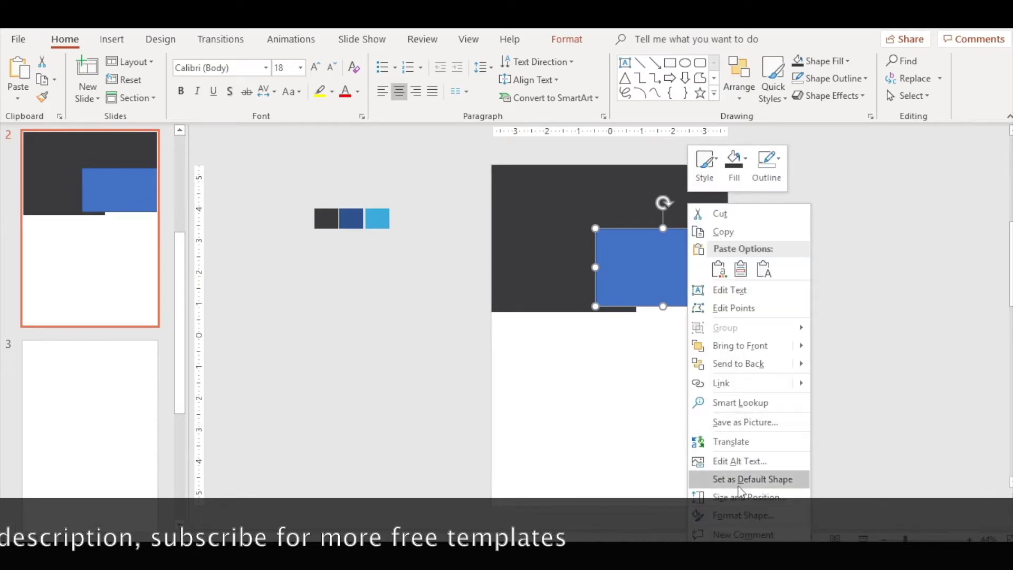
pyautogui.click(744, 516)
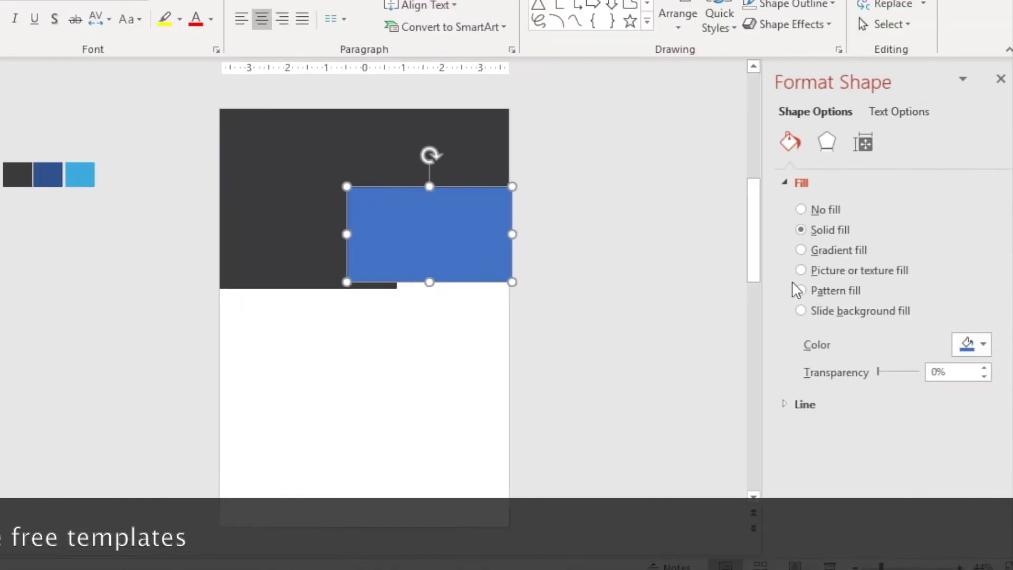
pyautogui.click(840, 281)
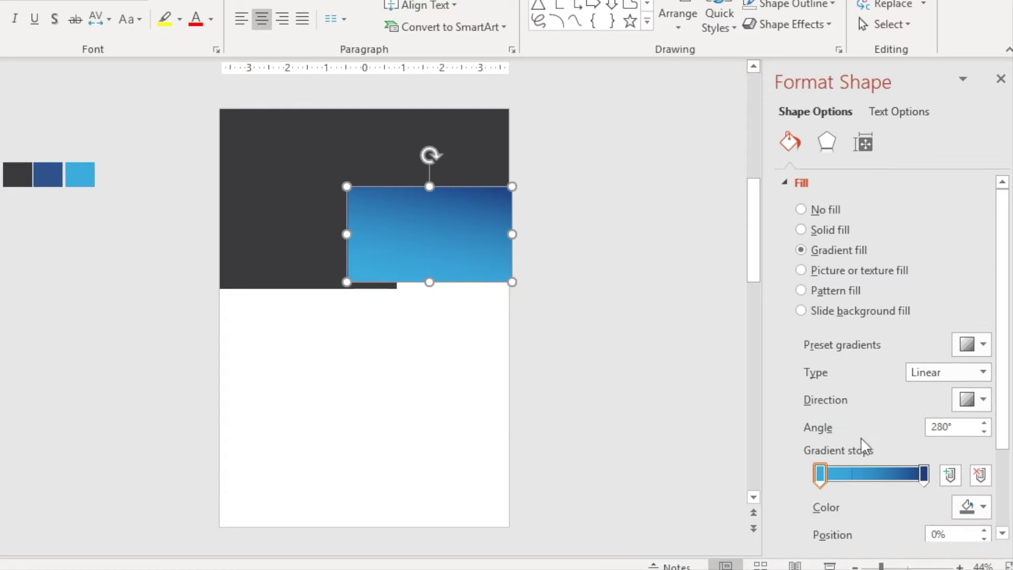
pyautogui.moveTo(1001, 380); pyautogui.dragTo(1002, 475)
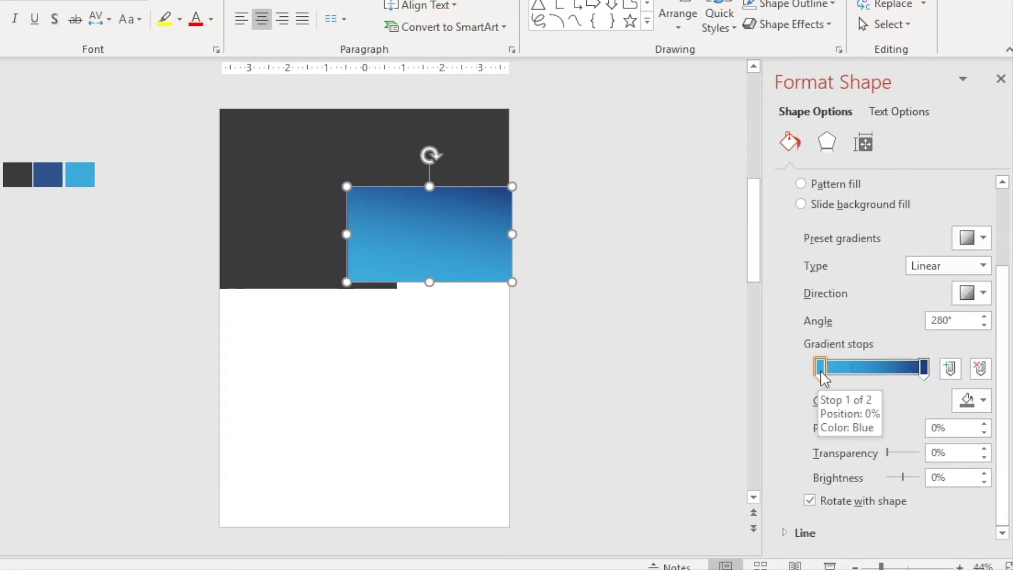
pyautogui.click(983, 402)
pyautogui.click(924, 384)
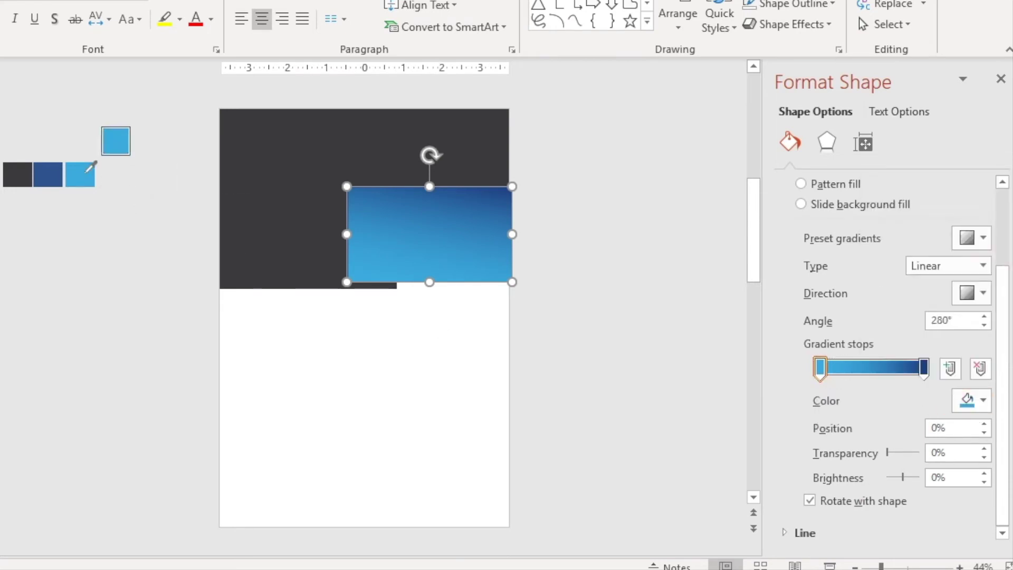
pyautogui.click(81, 177)
# Step: Set the gradient's end stop to the dark blue swatch colour
pyautogui.click(923, 367)
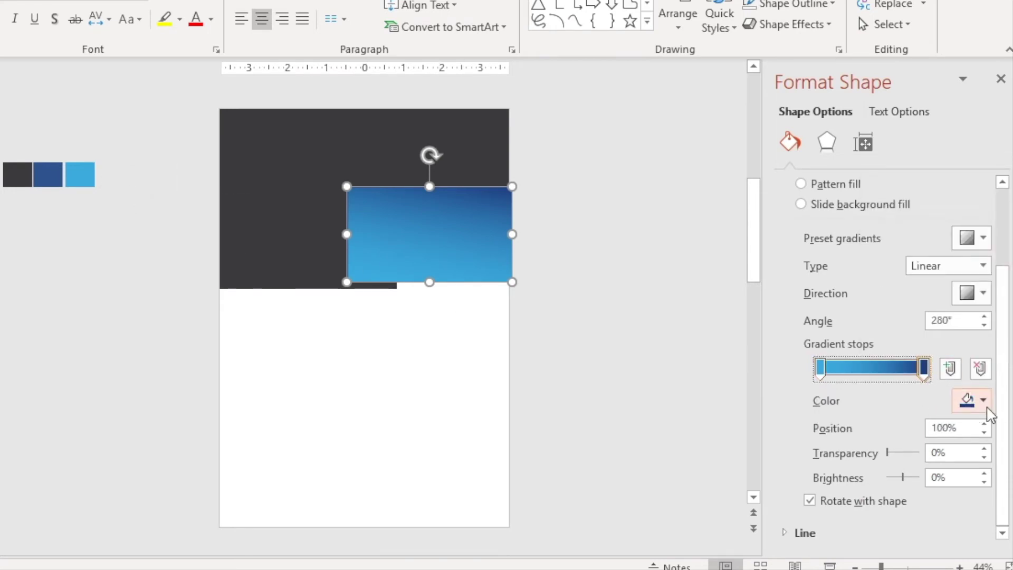
pyautogui.click(983, 400)
pyautogui.click(938, 378)
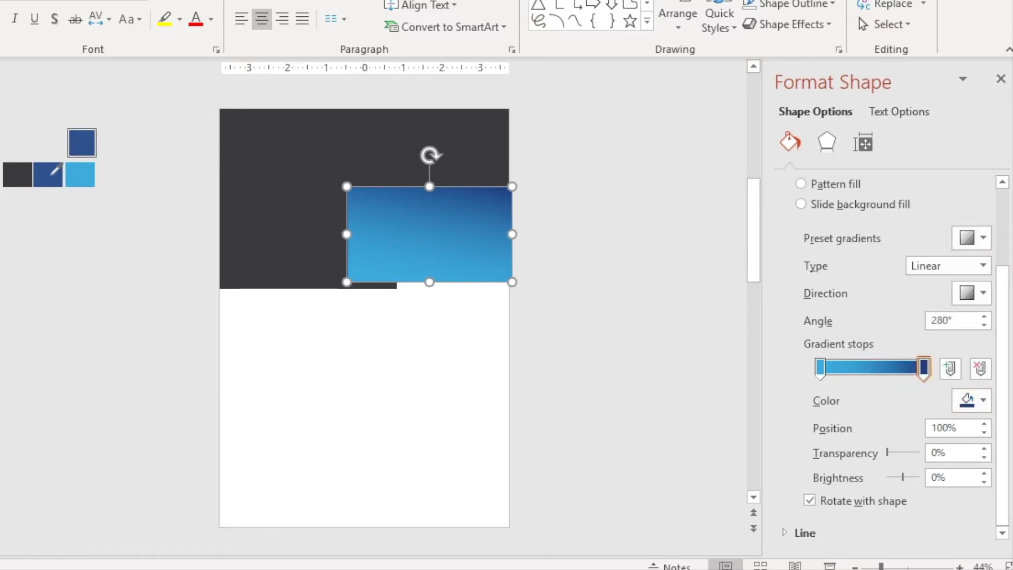
pyautogui.click(50, 170)
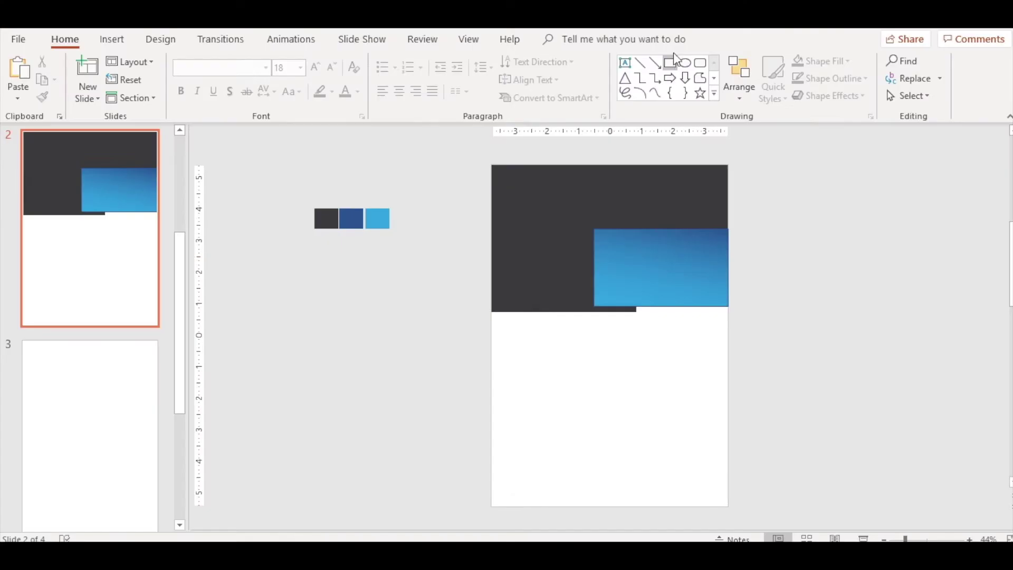
# Step: Draw a large circle over the header and fill it with the header's dark grey
pyautogui.click(686, 64)
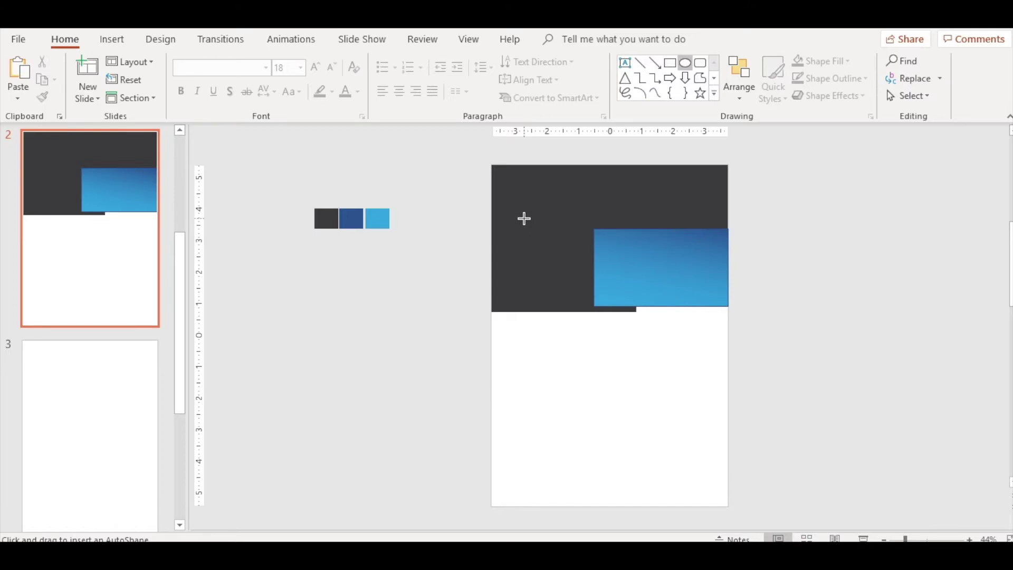
pyautogui.moveTo(525, 219); pyautogui.dragTo(664, 347)
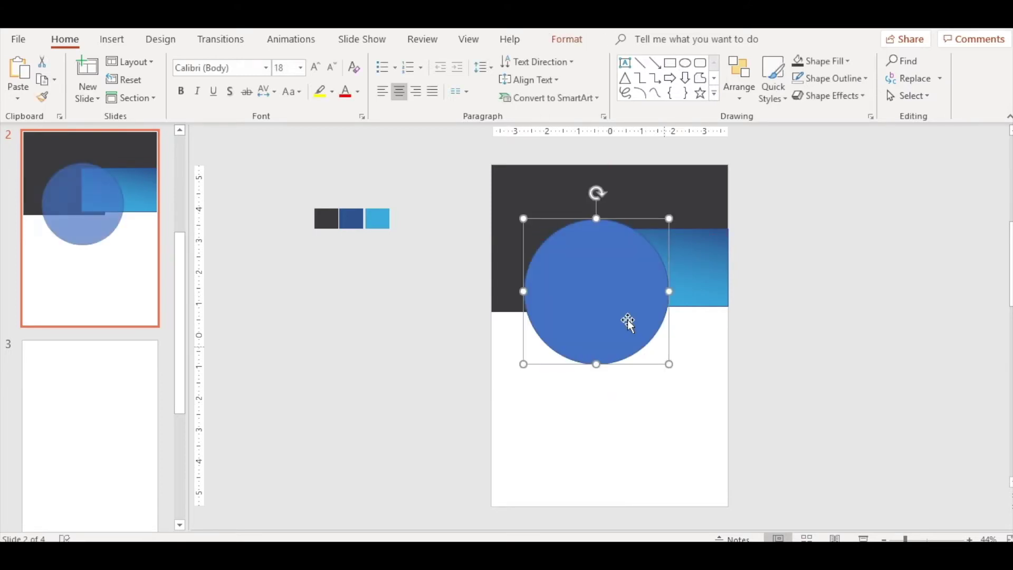
pyautogui.moveTo(608, 301); pyautogui.dragTo(624, 316)
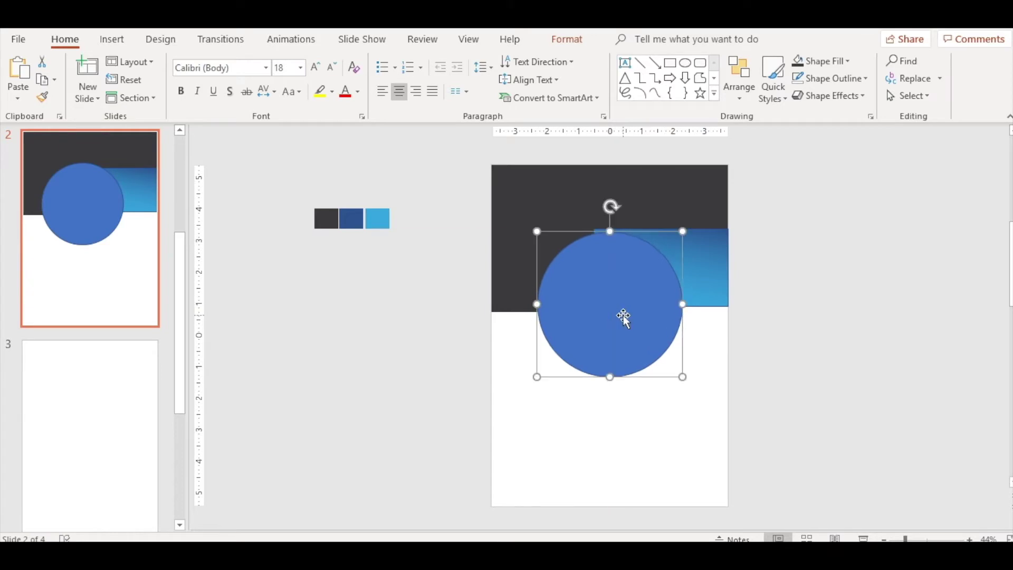
pyautogui.click(850, 62)
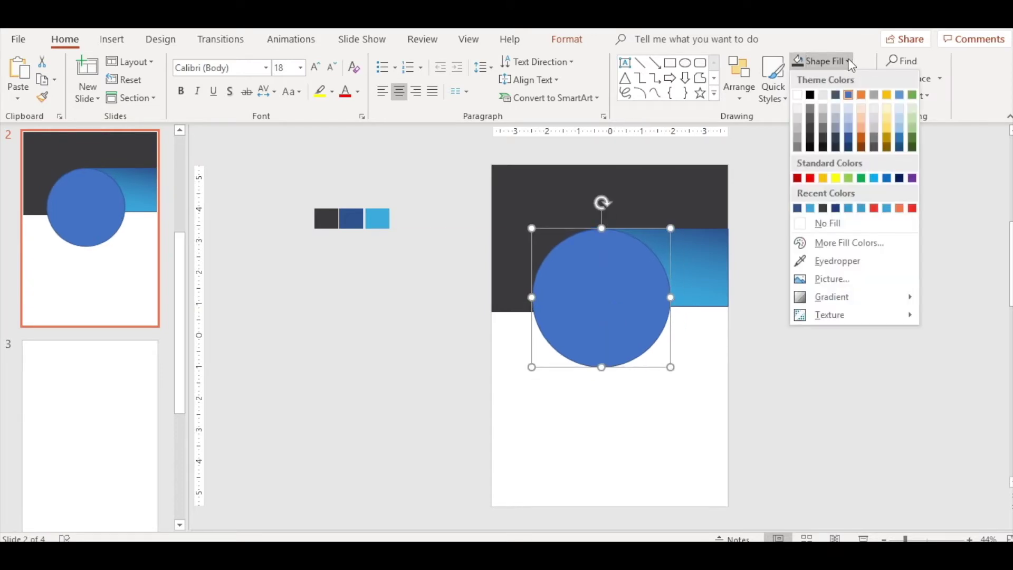
pyautogui.click(835, 261)
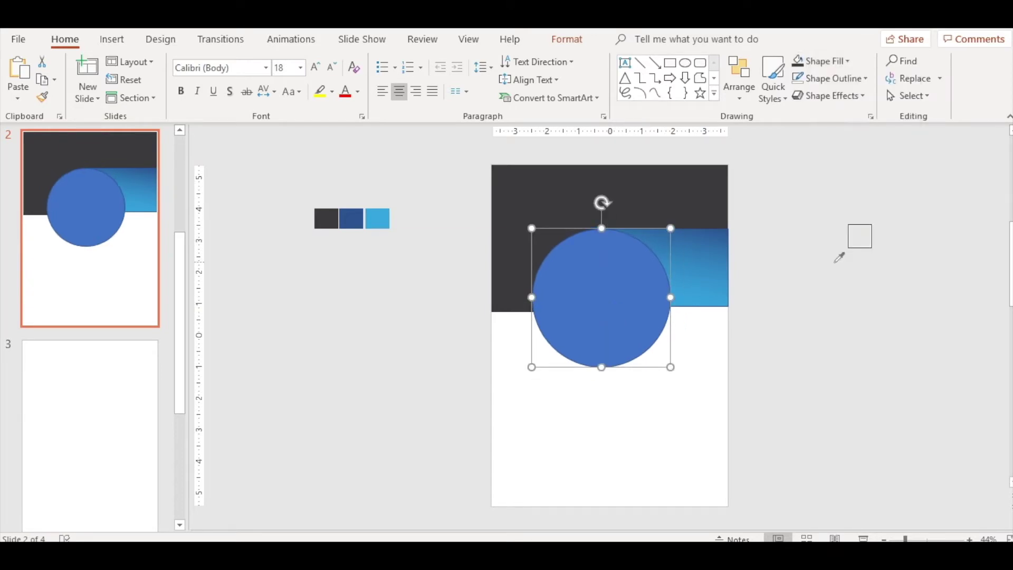
pyautogui.click(688, 205)
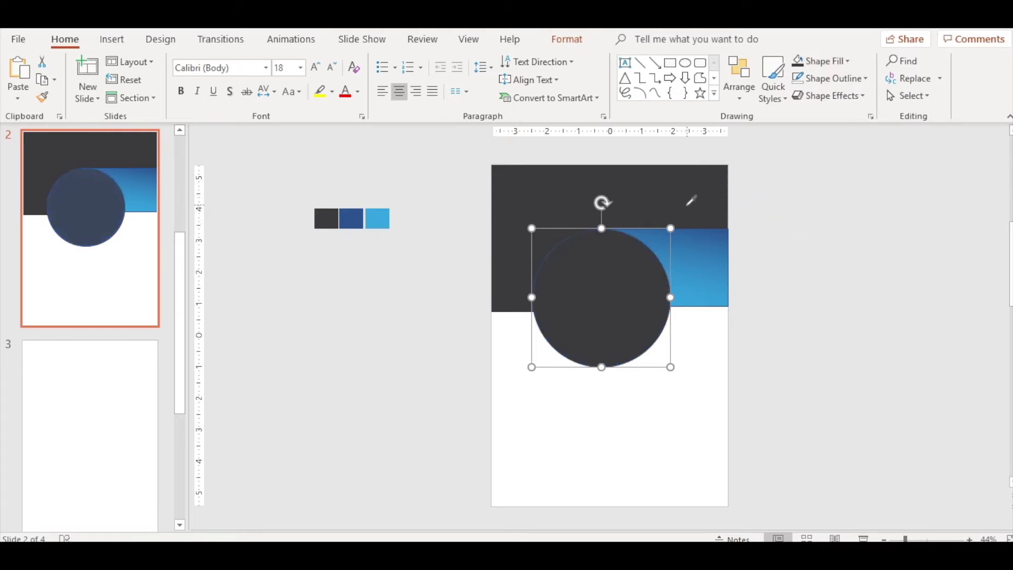
# Step: Remove the circle's outline and move it further right
pyautogui.click(802, 80)
pyautogui.click(848, 230)
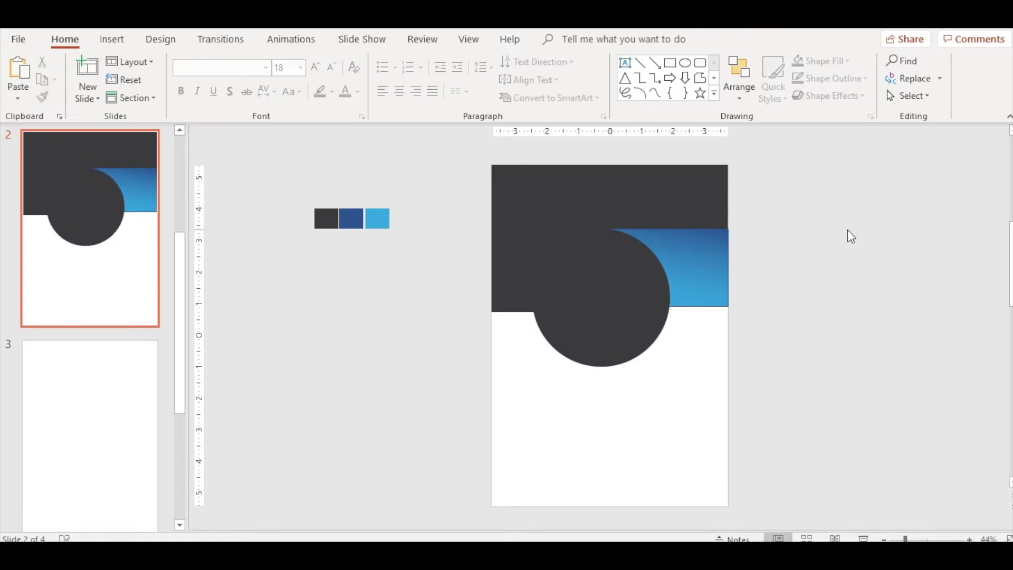
pyautogui.moveTo(639, 284); pyautogui.dragTo(696, 323)
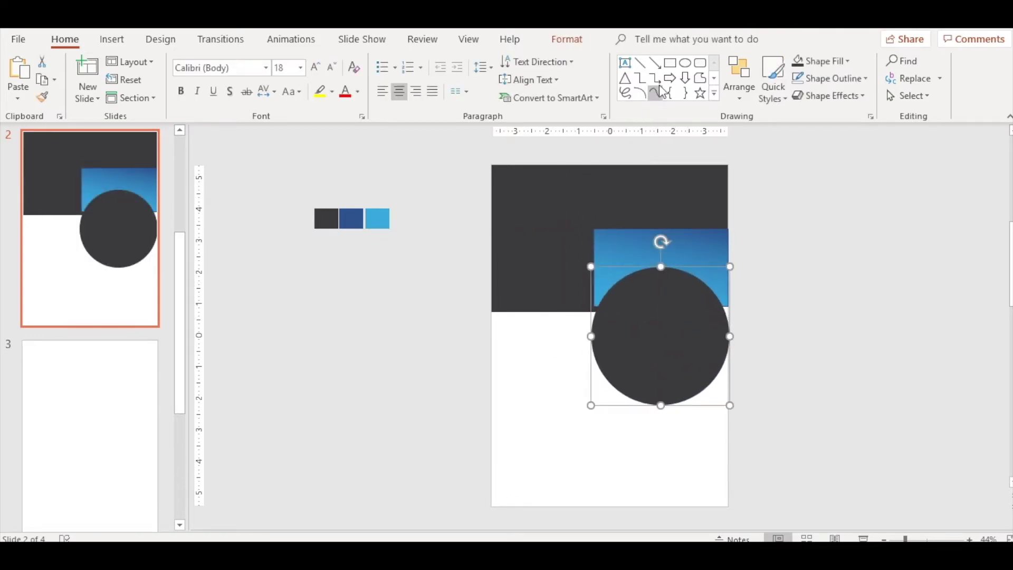
# Step: Draw a dark grey rectangle beside the circle, then select both shapes together
pyautogui.click(671, 63)
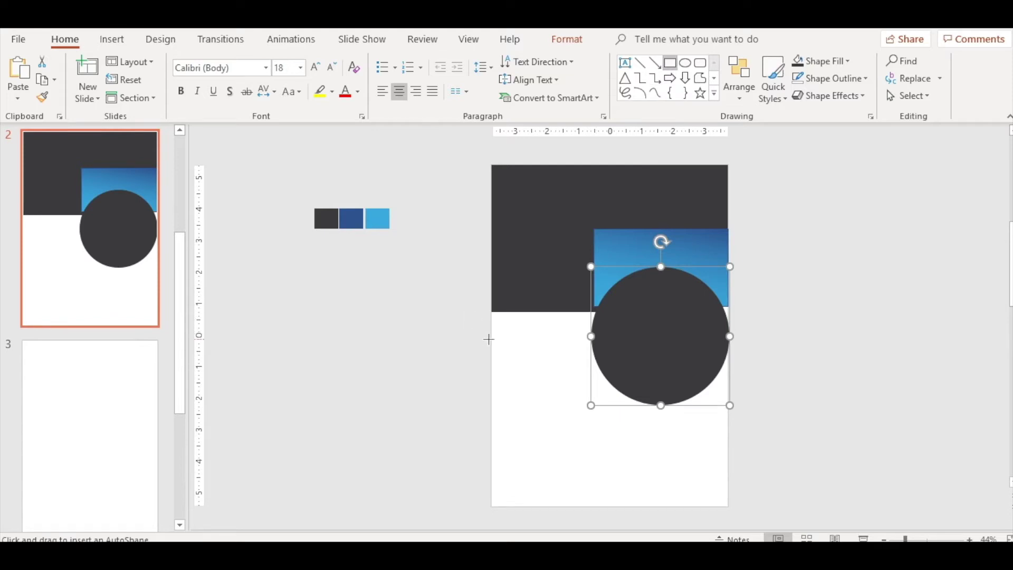
pyautogui.moveTo(492, 339); pyautogui.dragTo(663, 407)
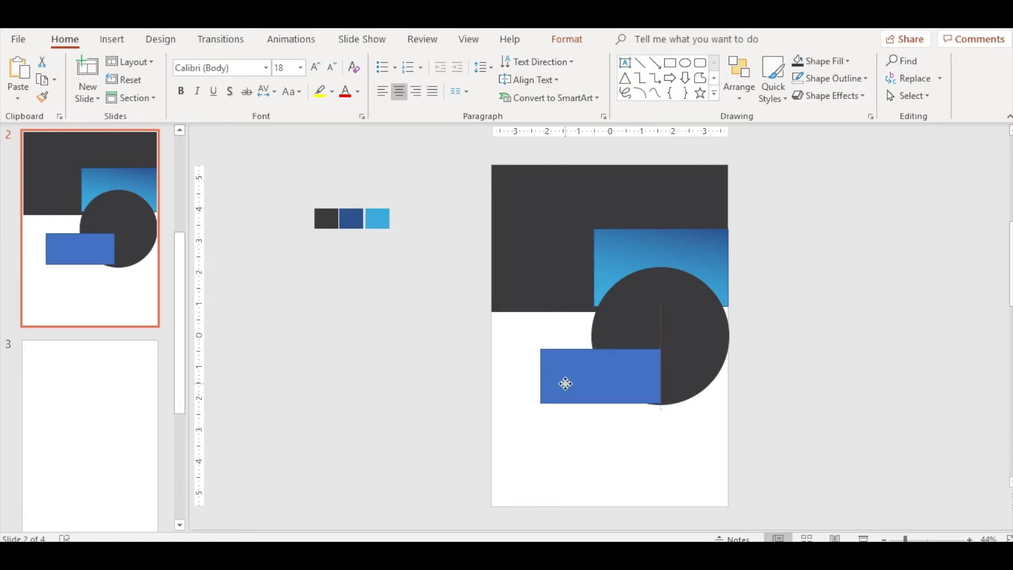
pyautogui.moveTo(565, 382); pyautogui.dragTo(569, 388)
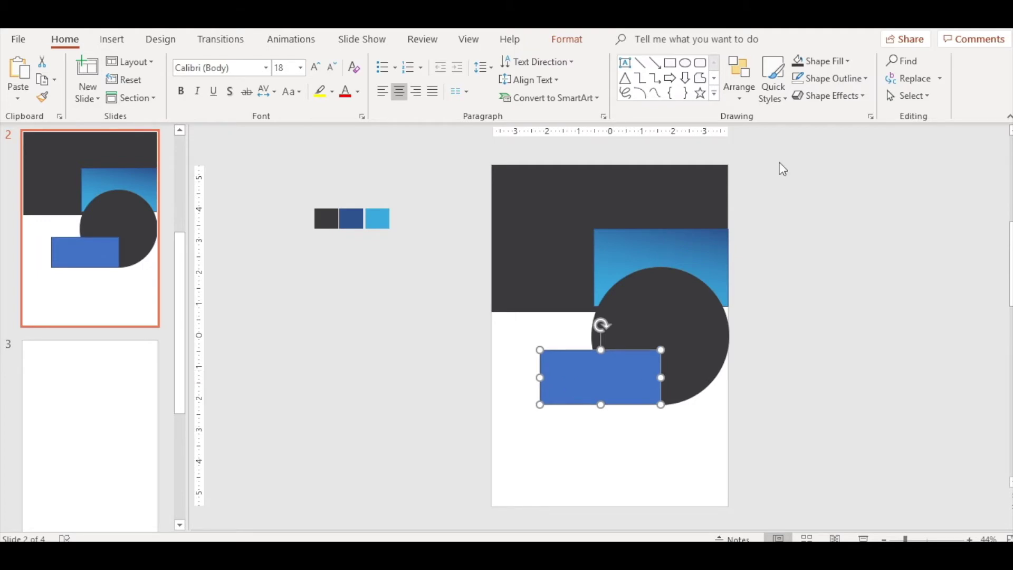
pyautogui.click(799, 62)
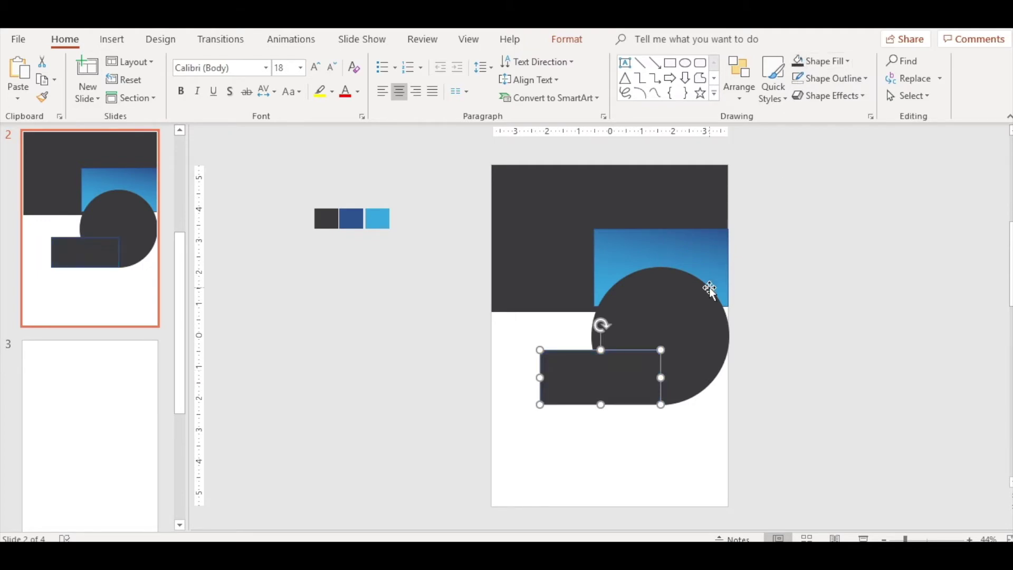
pyautogui.keyDown('shift'); pyautogui.click(693, 316); pyautogui.keyUp('shift')
pyautogui.rightClick(667, 312)
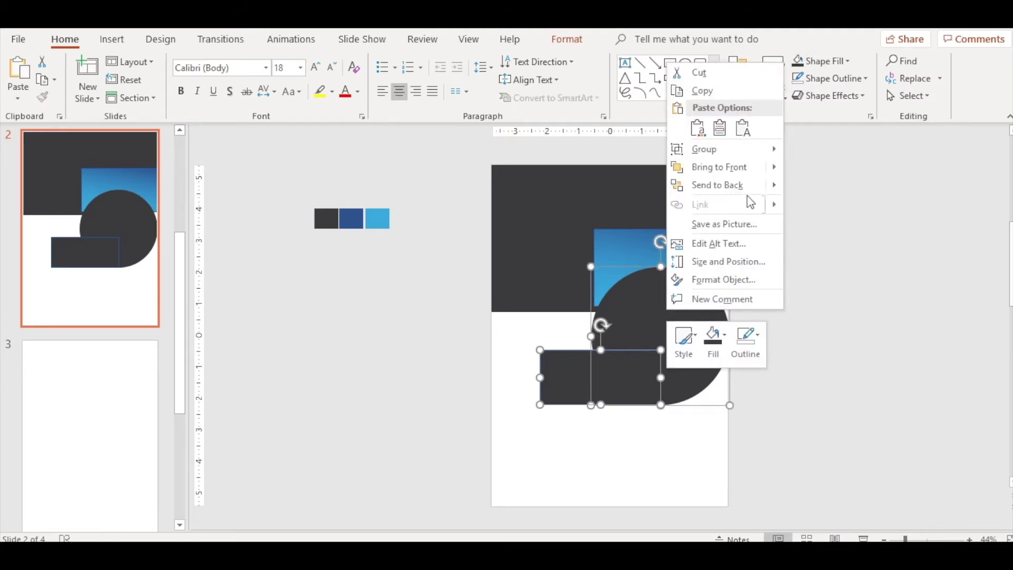
# Step: Group the dark rectangle and circle into one shape
pyautogui.moveTo(758, 145)
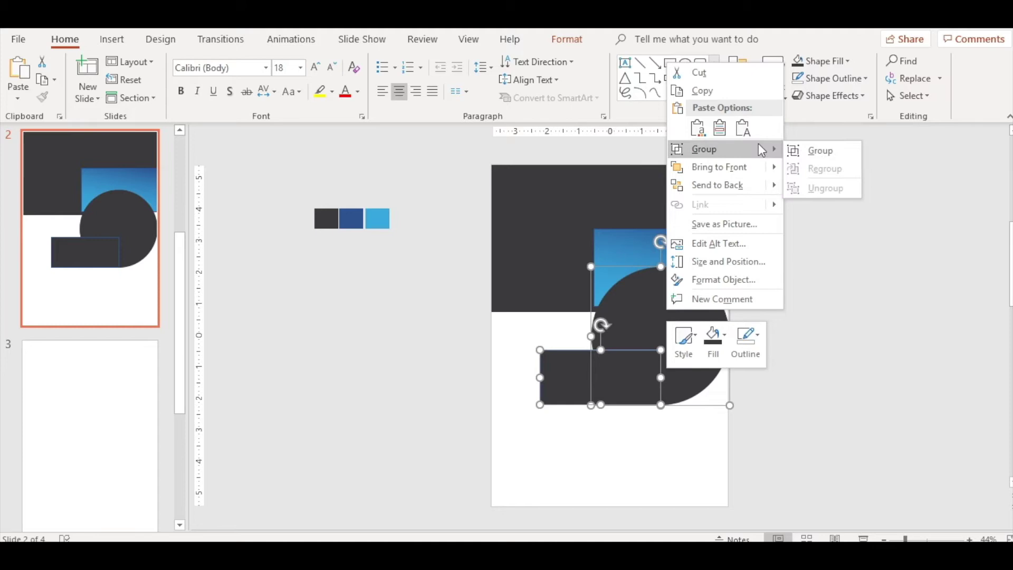
pyautogui.click(813, 153)
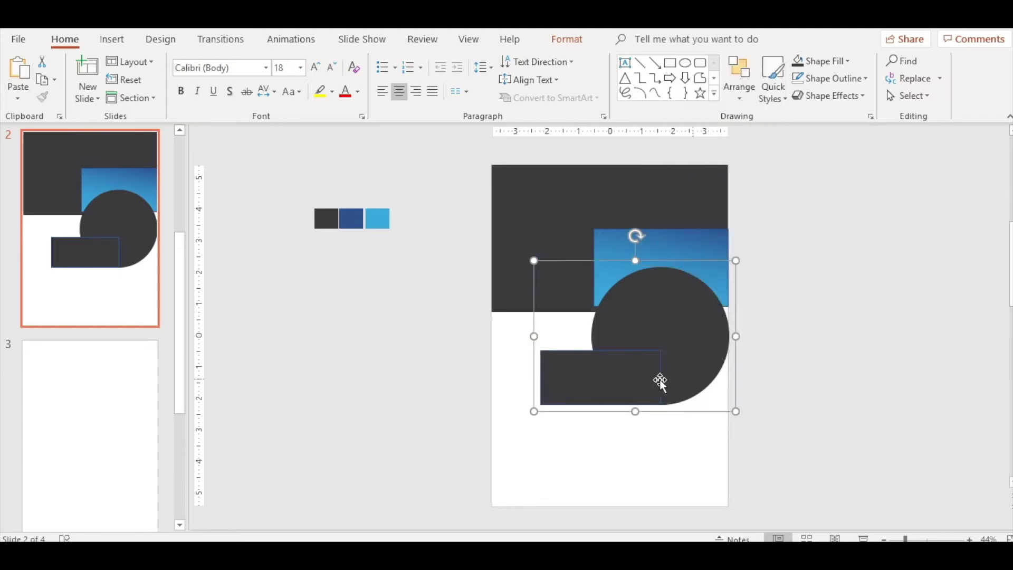
pyautogui.click(638, 381)
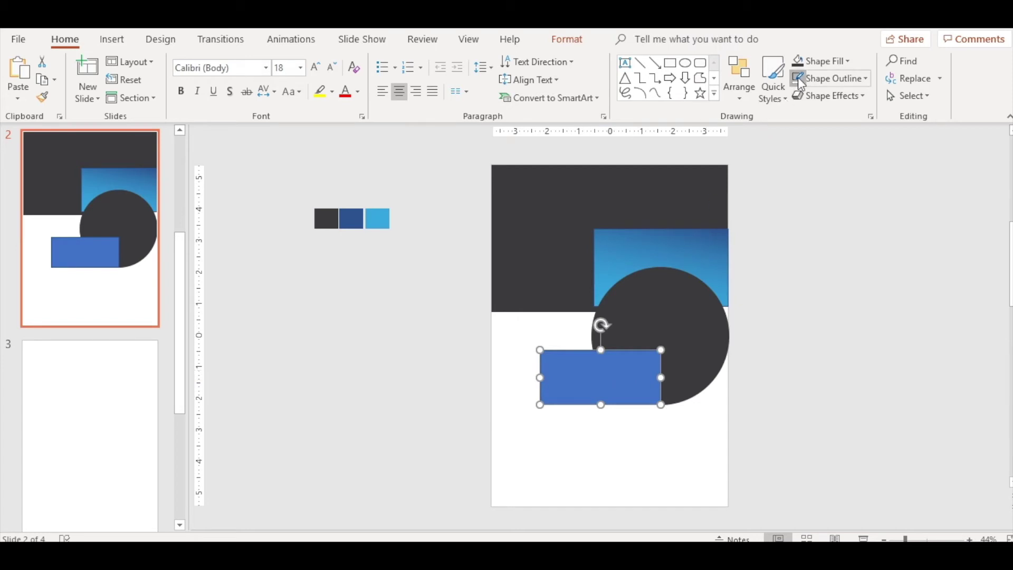
pyautogui.click(819, 241)
pyautogui.click(595, 364)
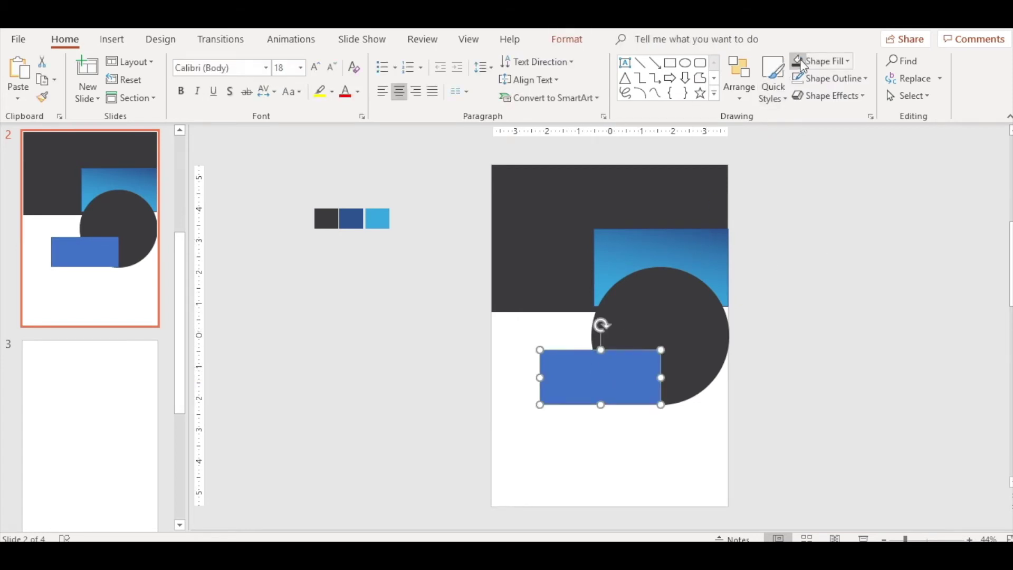
pyautogui.hotkey('ctrl', 'z')
# Step: Move the grouped dark shape flush to the slide's left edge
pyautogui.scroll(1, 644, 302)
pyautogui.moveTo(643, 303)
pyautogui.mouseDown()
pyautogui.moveTo(621, 301)
pyautogui.moveTo(641, 301)
pyautogui.mouseUp()
pyautogui.click(781, 329)
pyautogui.click(760, 329)
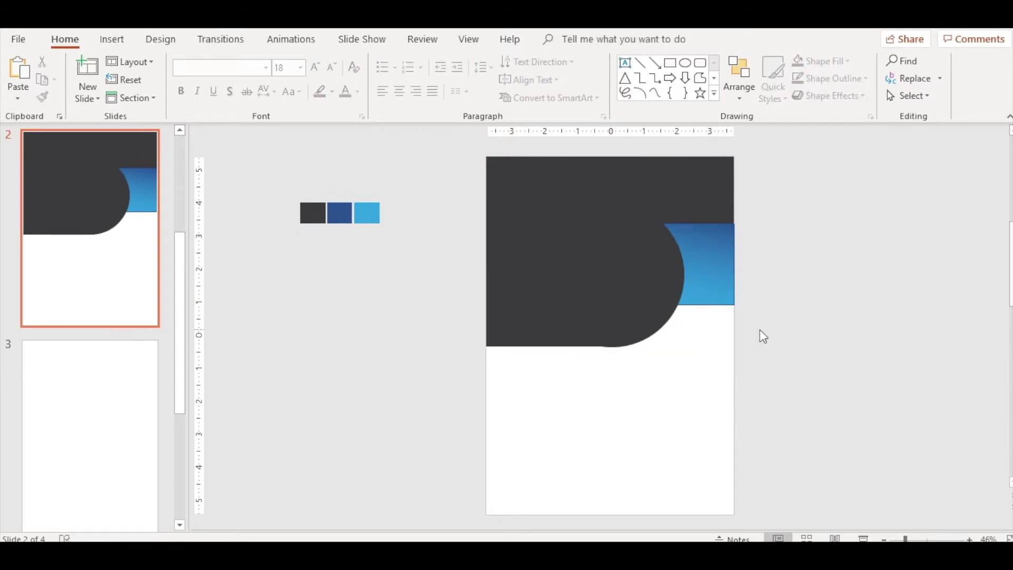
# Step: Bring the blue gradient band in front of the dark shape
pyautogui.click(708, 289)
pyautogui.rightClick(709, 289)
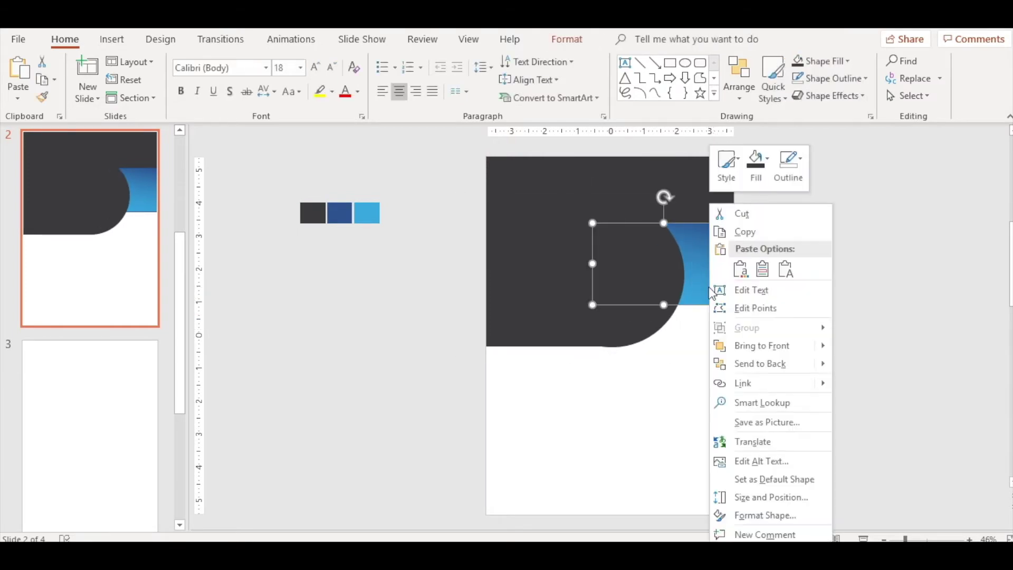
pyautogui.click(762, 346)
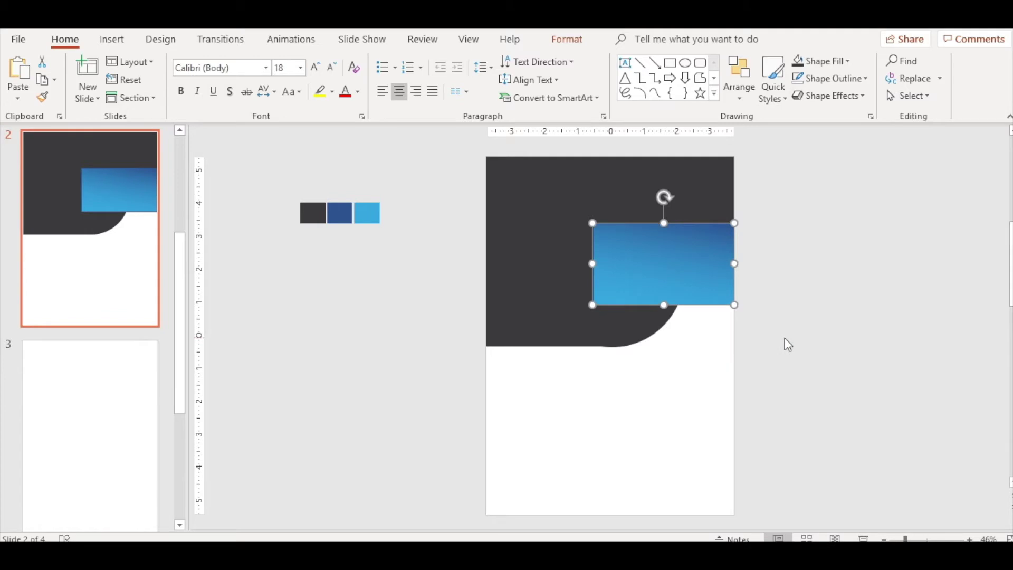
pyautogui.click(784, 337)
# Step: Nudge the blue band up and duplicate the dark curved shape
pyautogui.moveTo(730, 288); pyautogui.dragTo(729, 278)
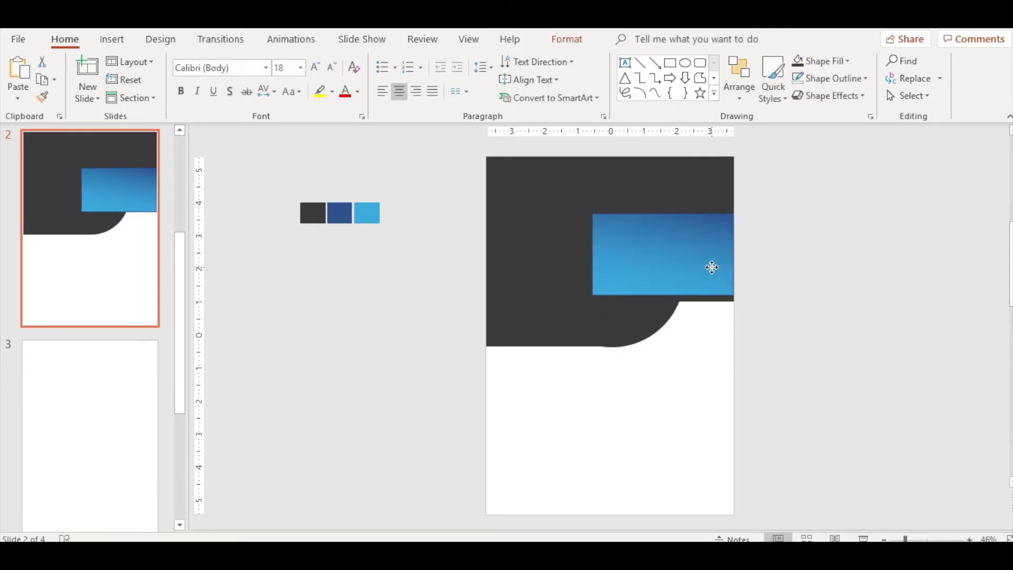
pyautogui.click(803, 296)
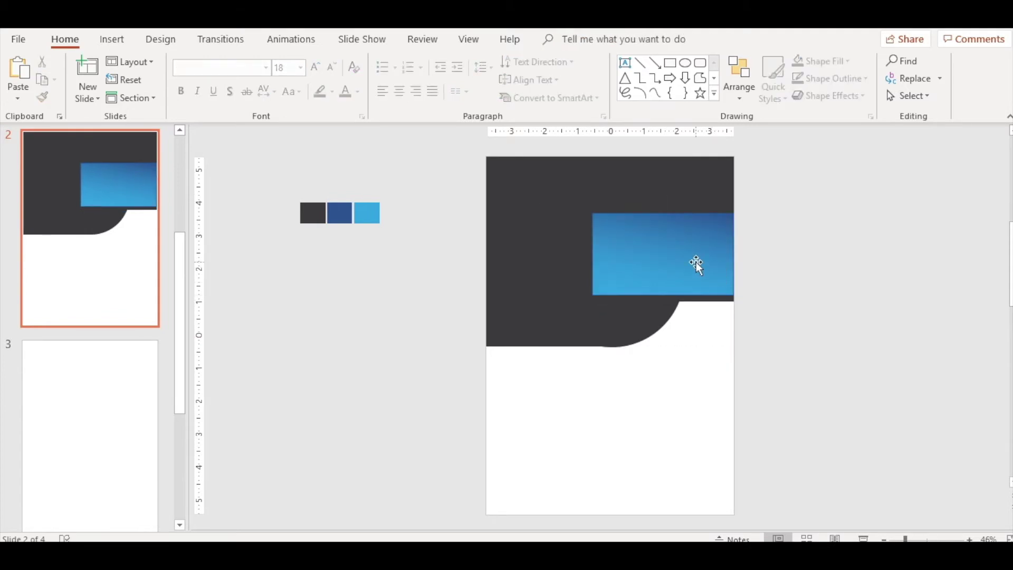
pyautogui.click(651, 320)
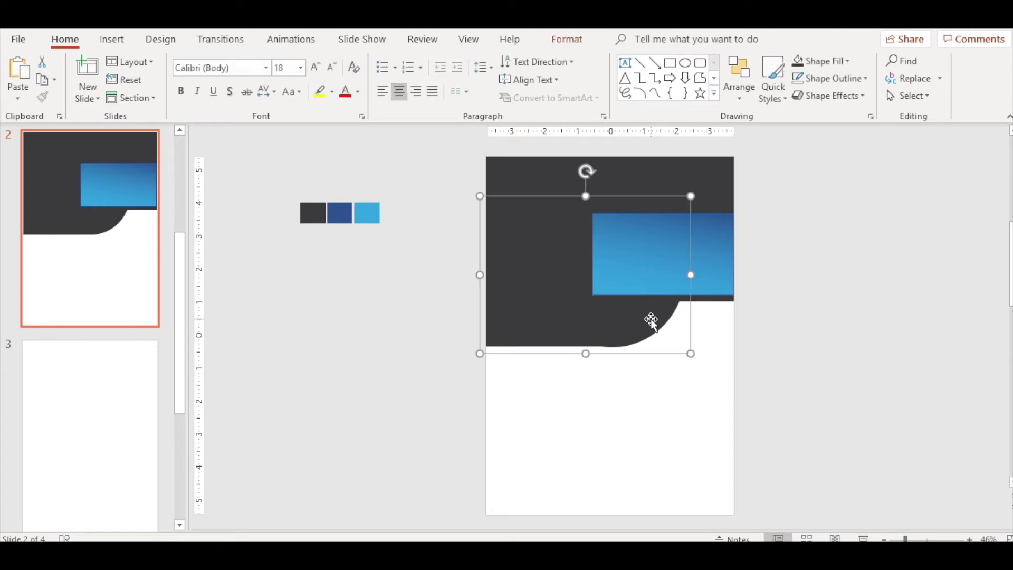
pyautogui.hotkey('ctrl', 'd')
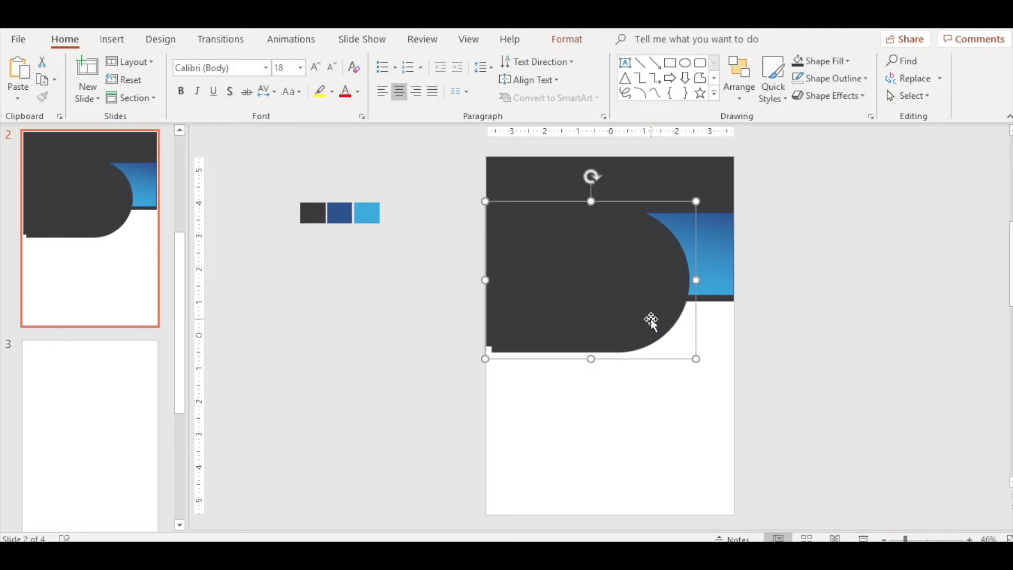
# Step: Give the copy a gradient fill and shift it up-left so a dark rim shows
pyautogui.rightClick(567, 313)
pyautogui.click(616, 285)
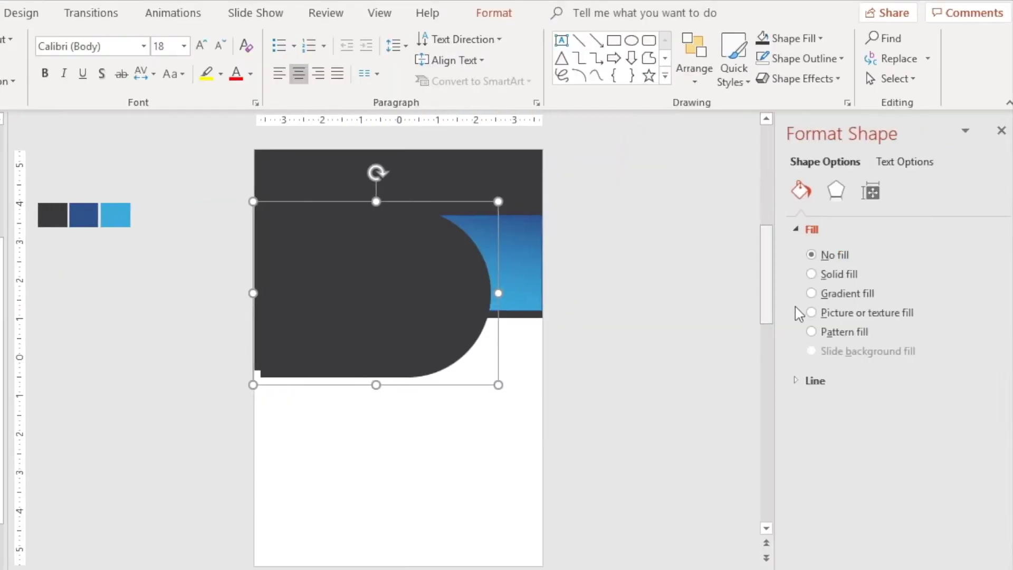
pyautogui.click(816, 294)
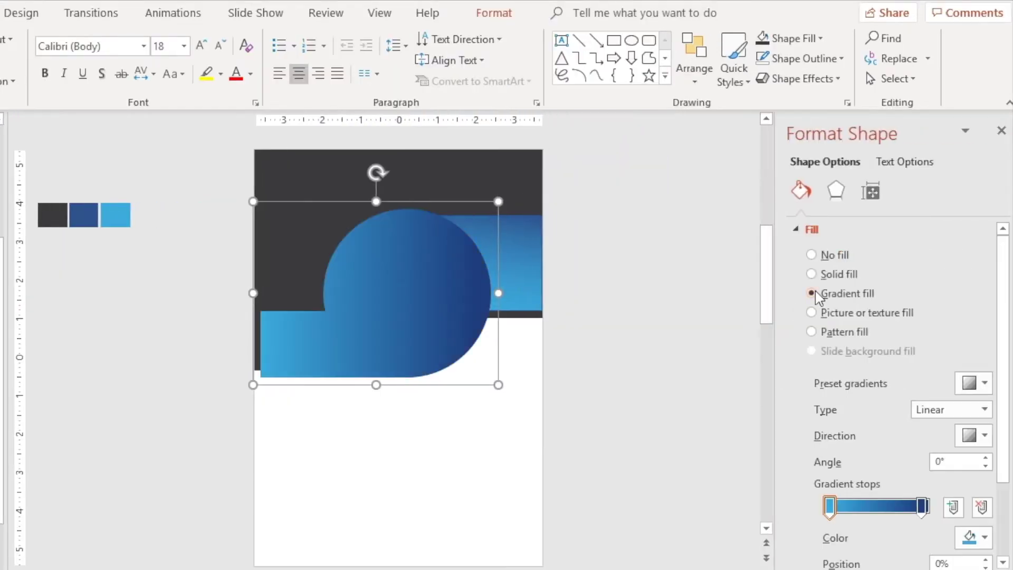
pyautogui.click(640, 376)
pyautogui.click(425, 328)
pyautogui.moveTo(425, 328)
pyautogui.mouseDown()
pyautogui.moveTo(423, 314)
pyautogui.moveTo(427, 322)
pyautogui.mouseUp()
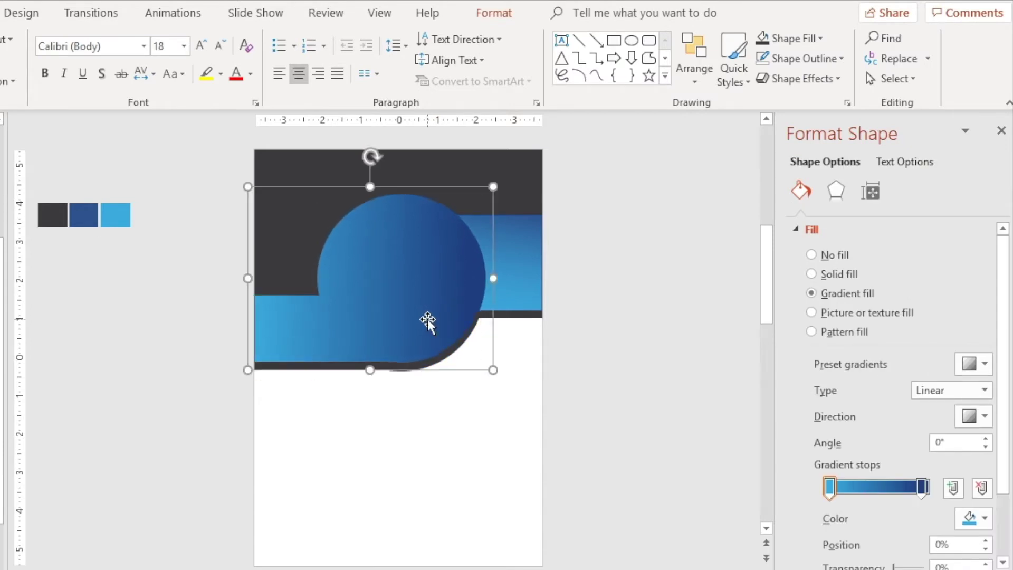
pyautogui.click(617, 380)
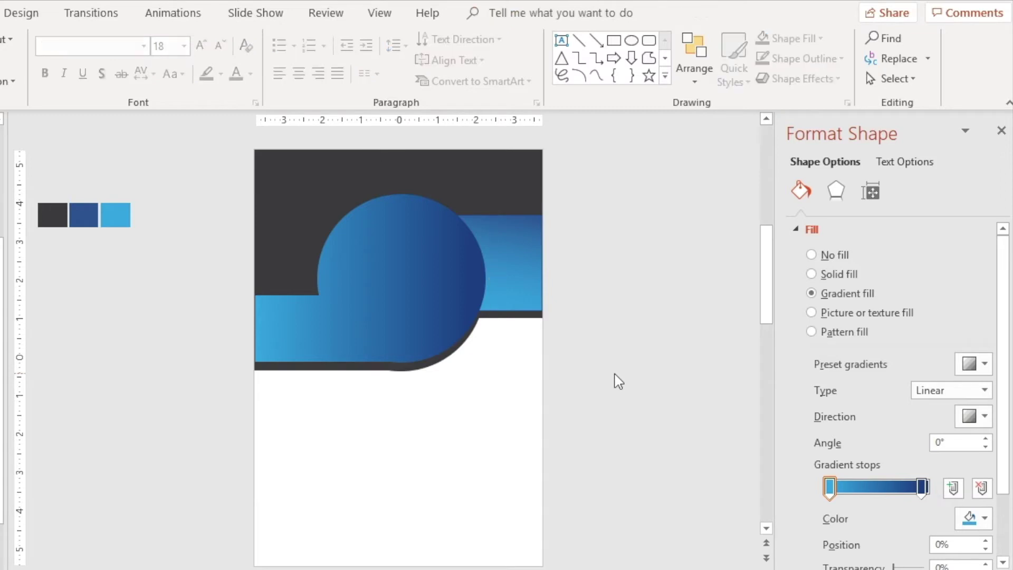
pyautogui.click(418, 320)
# Step: Ungroup the gradient header shape and place a copy of its circle lower on the page
pyautogui.click(418, 320)
pyautogui.rightClick(418, 319)
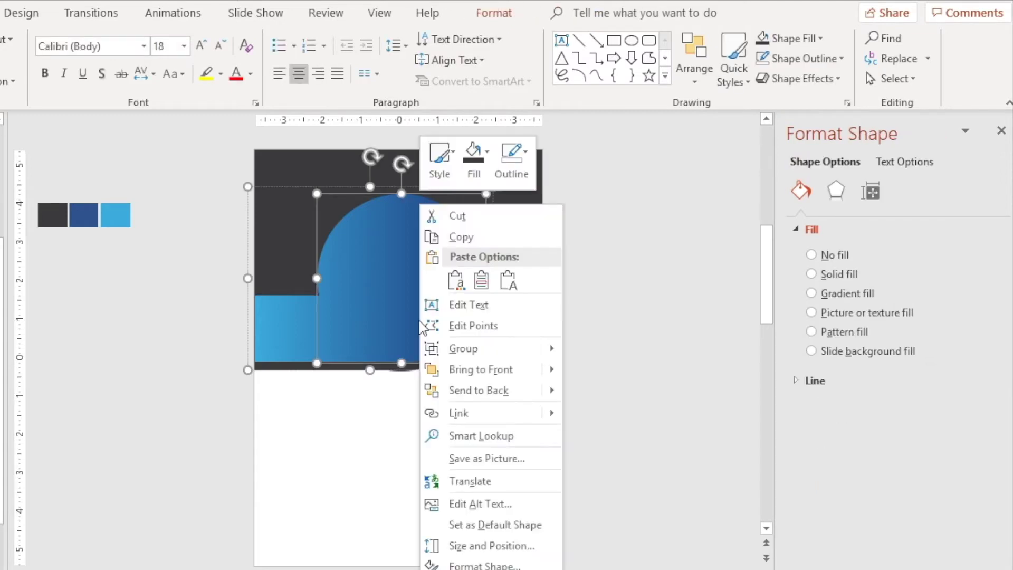
pyautogui.moveTo(507, 349)
pyautogui.click(623, 393)
pyautogui.click(448, 460)
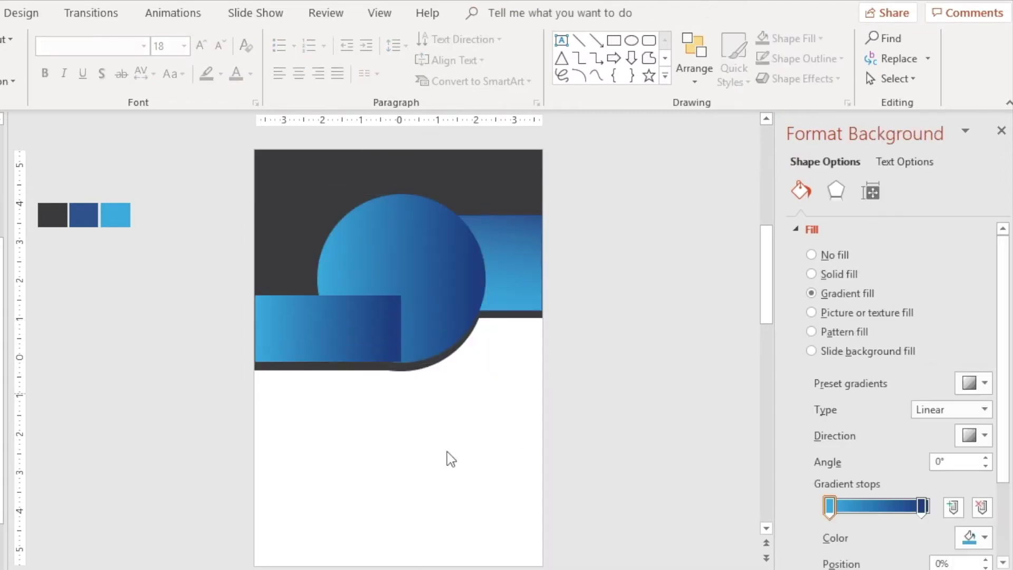
pyautogui.click(425, 271)
pyautogui.moveTo(423, 274); pyautogui.dragTo(439, 432)
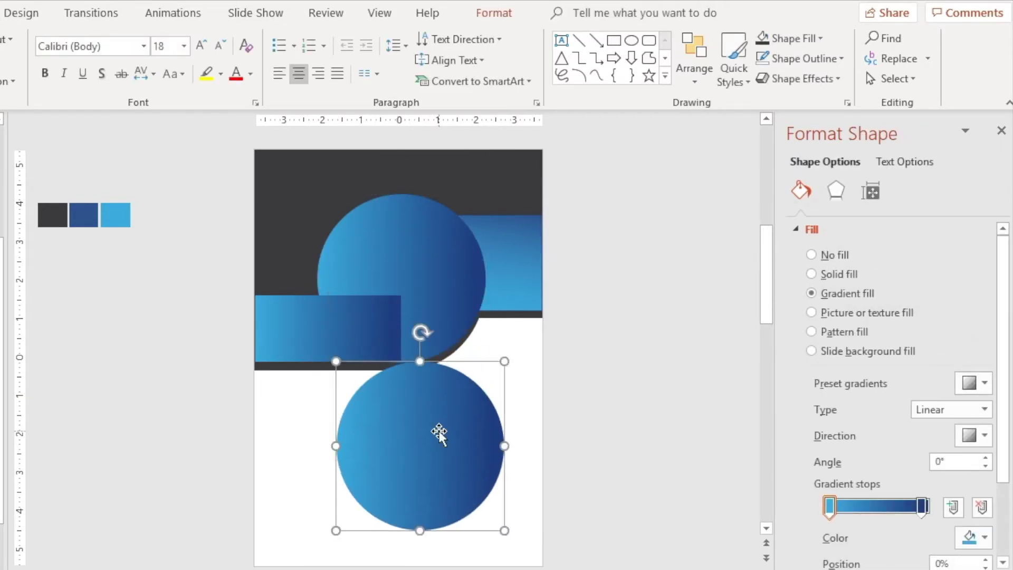
# Step: Regroup the upper circle with its rectangle, then move the copied circle onto it
pyautogui.click(452, 299)
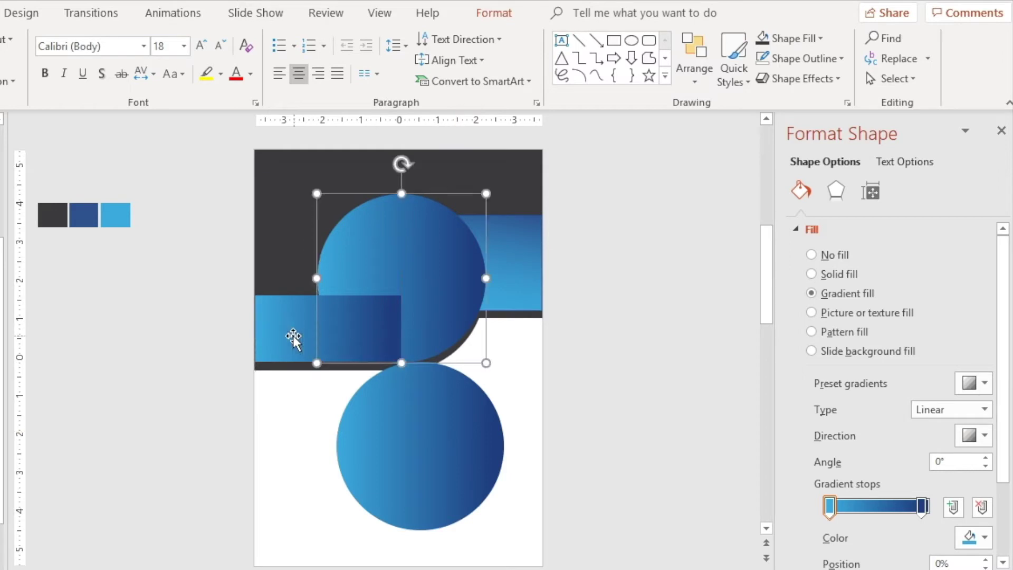
pyautogui.keyDown('shift'); pyautogui.click(294, 338); pyautogui.keyUp('shift')
pyautogui.rightClick(293, 334)
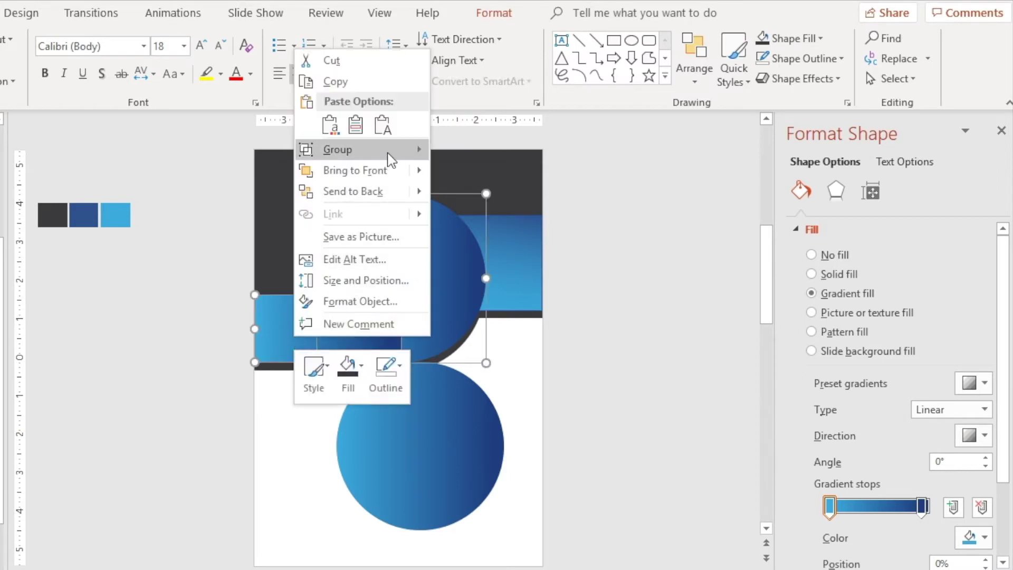
pyautogui.moveTo(393, 153)
pyautogui.click(472, 152)
pyautogui.click(624, 303)
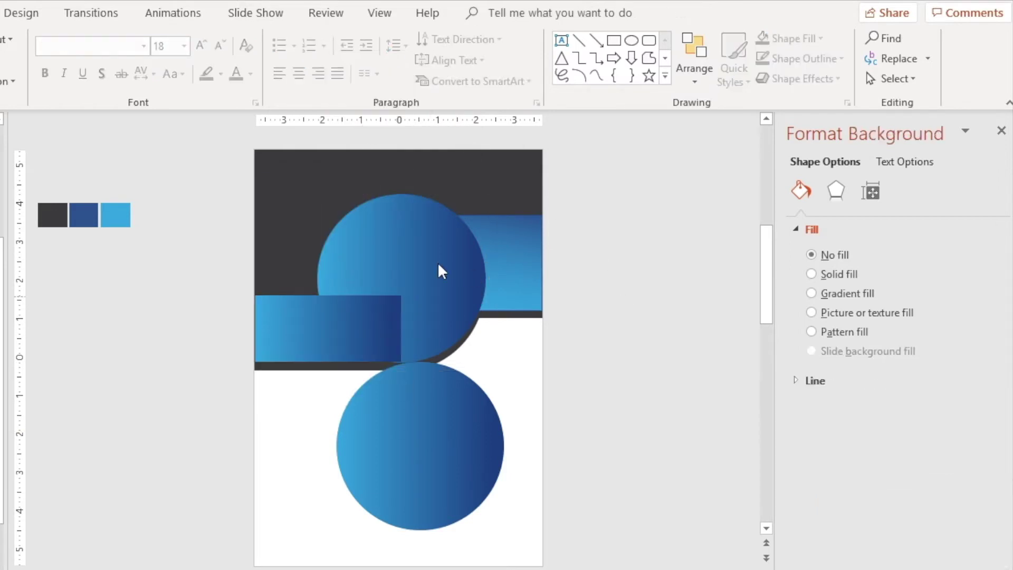
pyautogui.click(431, 427)
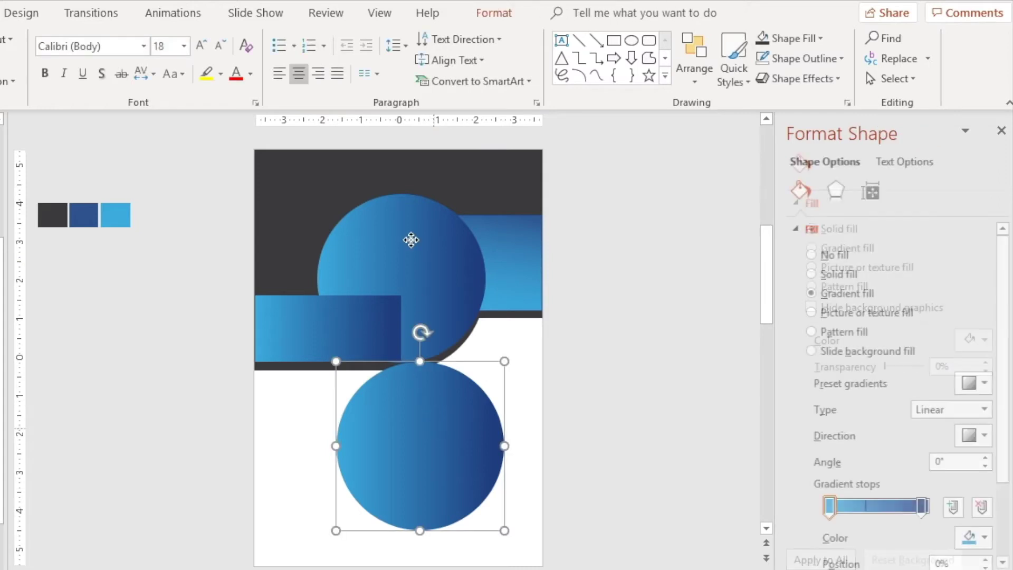
pyautogui.moveTo(411, 240); pyautogui.dragTo(407, 262)
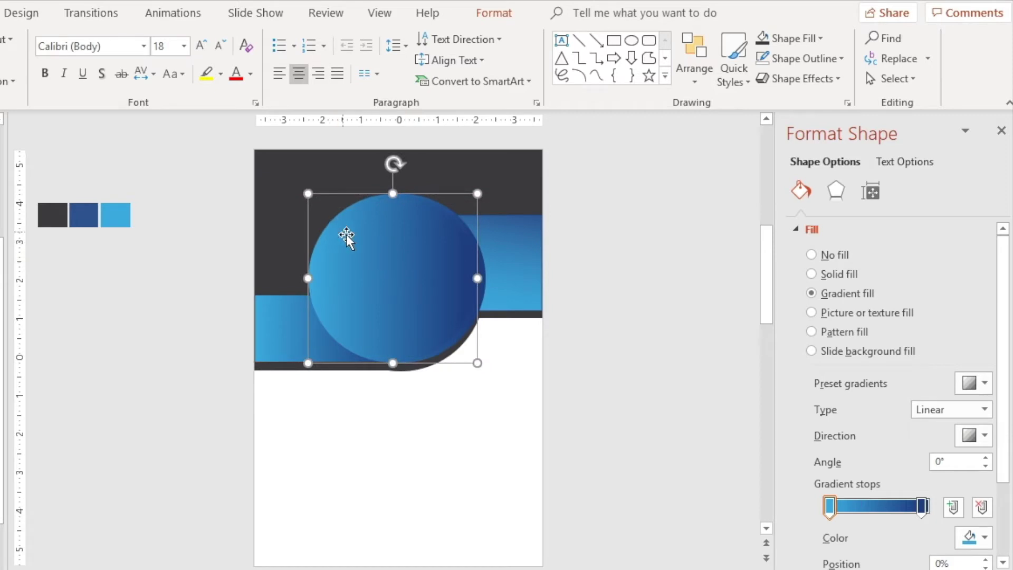
# Step: Select the header's layered shapes and nudge the front circle up slightly
pyautogui.click(464, 384)
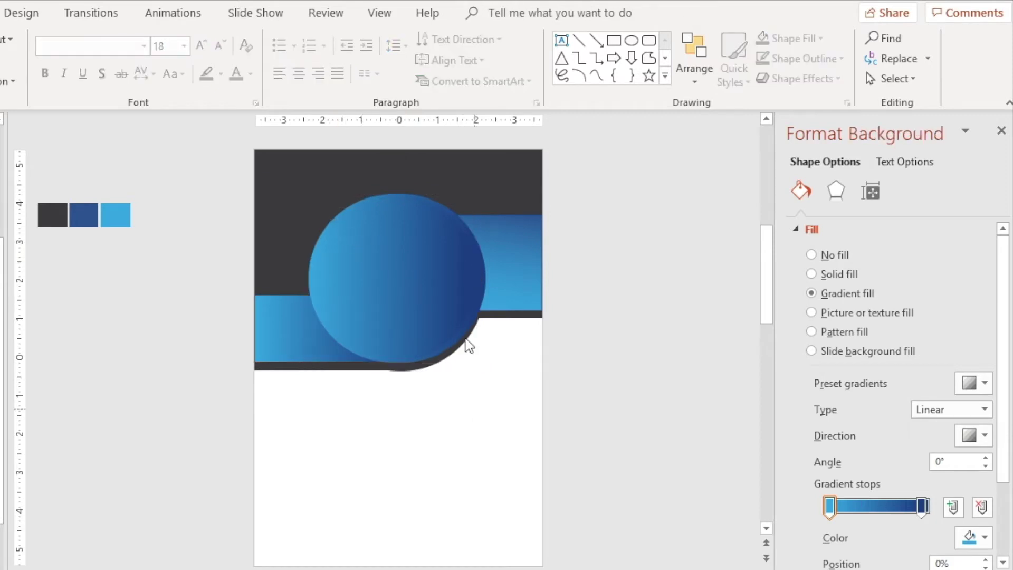
pyautogui.click(481, 291)
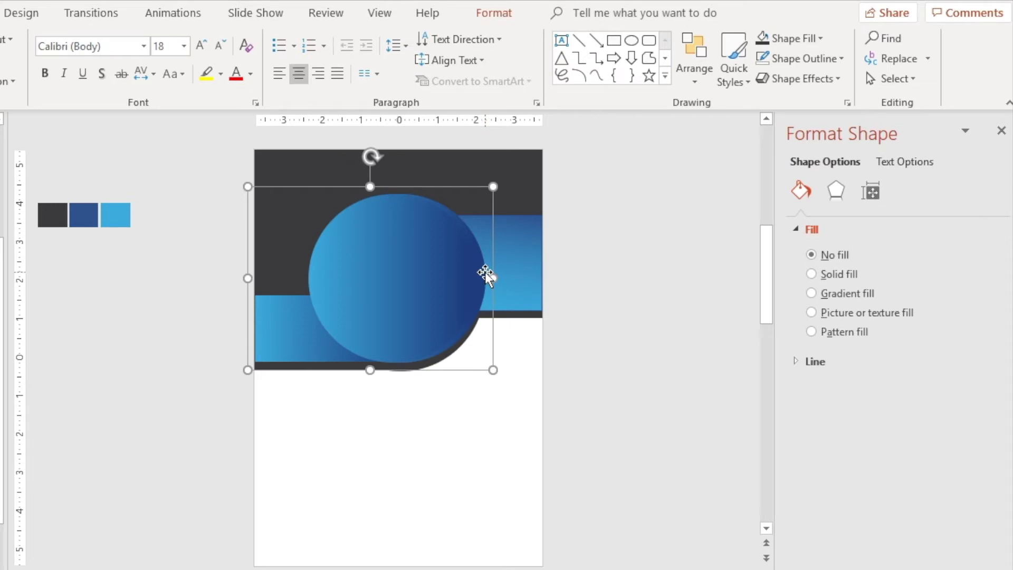
pyautogui.click(425, 281)
pyautogui.click(481, 291)
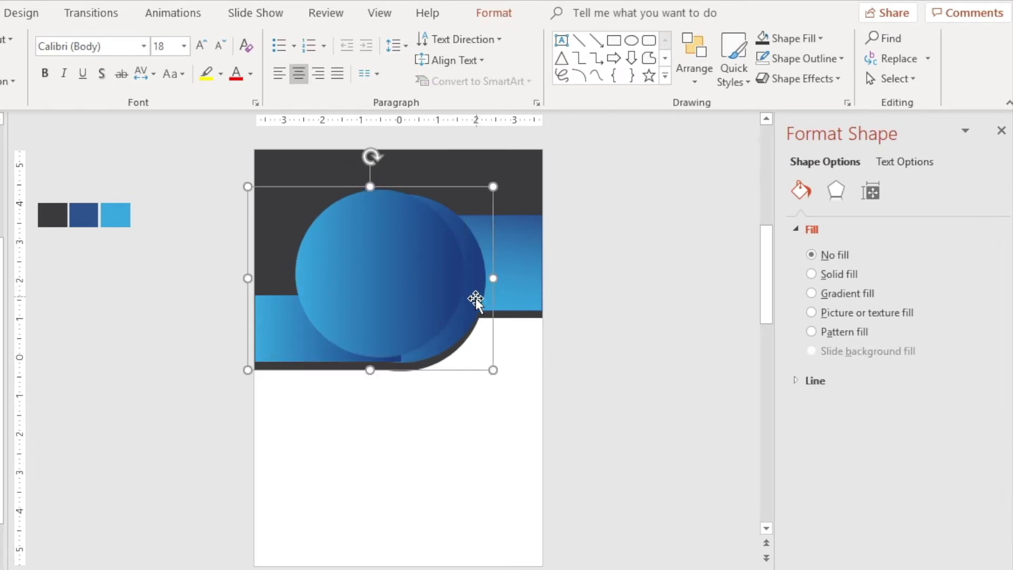
pyautogui.keyDown('shift'); pyautogui.click(476, 297); pyautogui.keyUp('shift')
pyautogui.rightClick(449, 349)
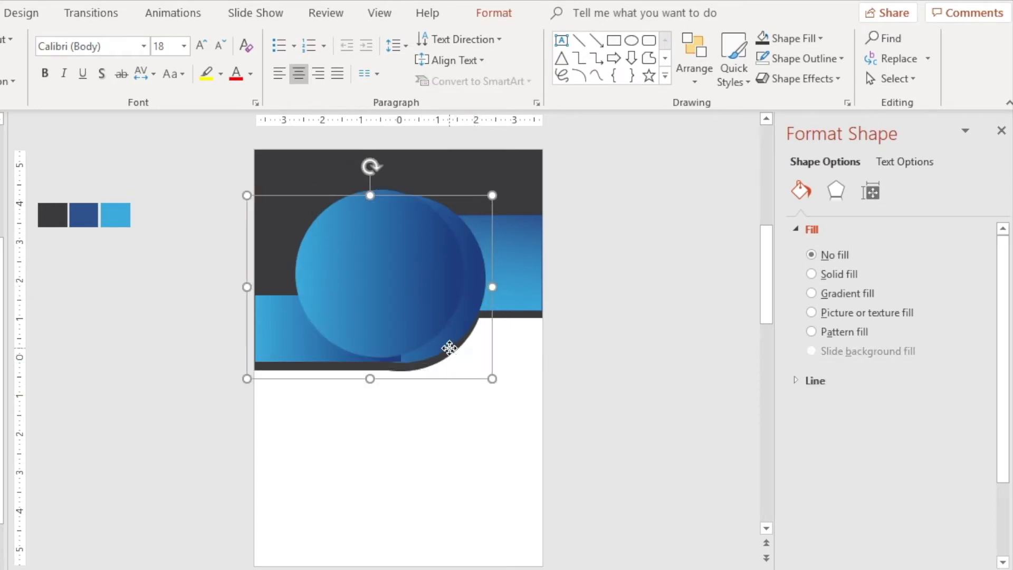
pyautogui.press('Escape')
pyautogui.press('Escape')
pyautogui.moveTo(397, 319); pyautogui.dragTo(394, 290)
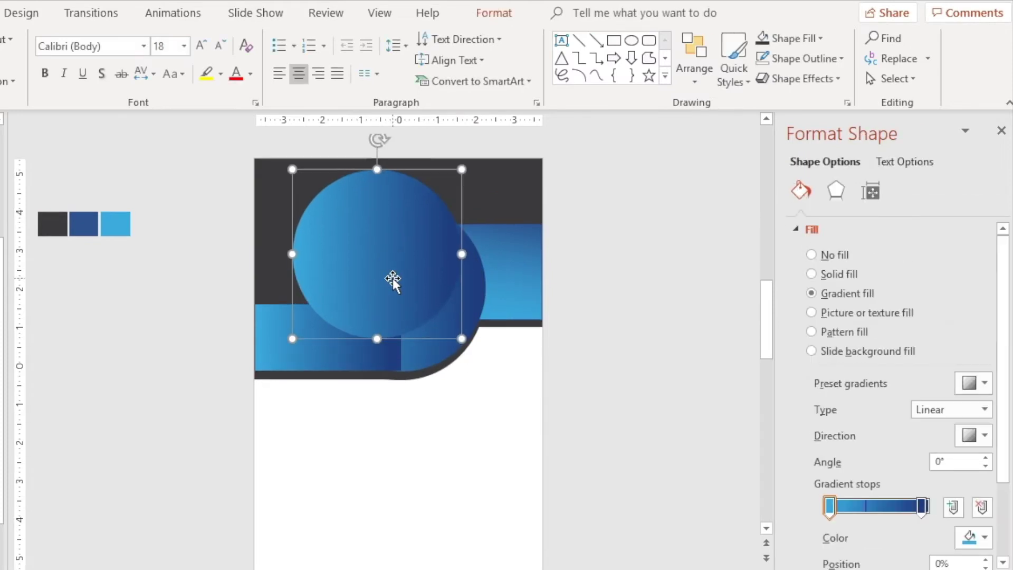
# Step: Ungroup the header shapes
pyautogui.click(420, 363)
pyautogui.rightClick(420, 363)
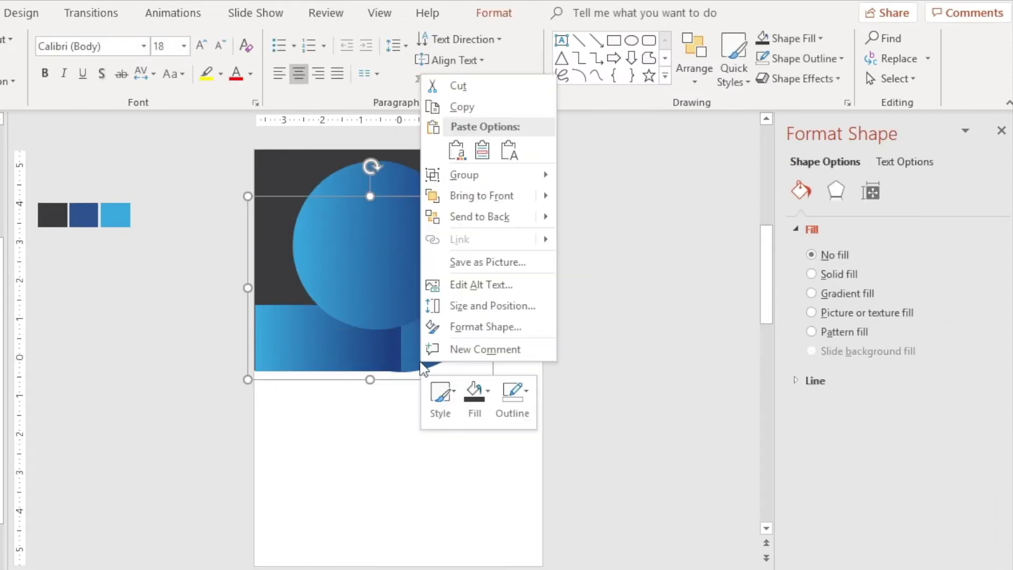
pyautogui.moveTo(515, 176)
pyautogui.click(604, 220)
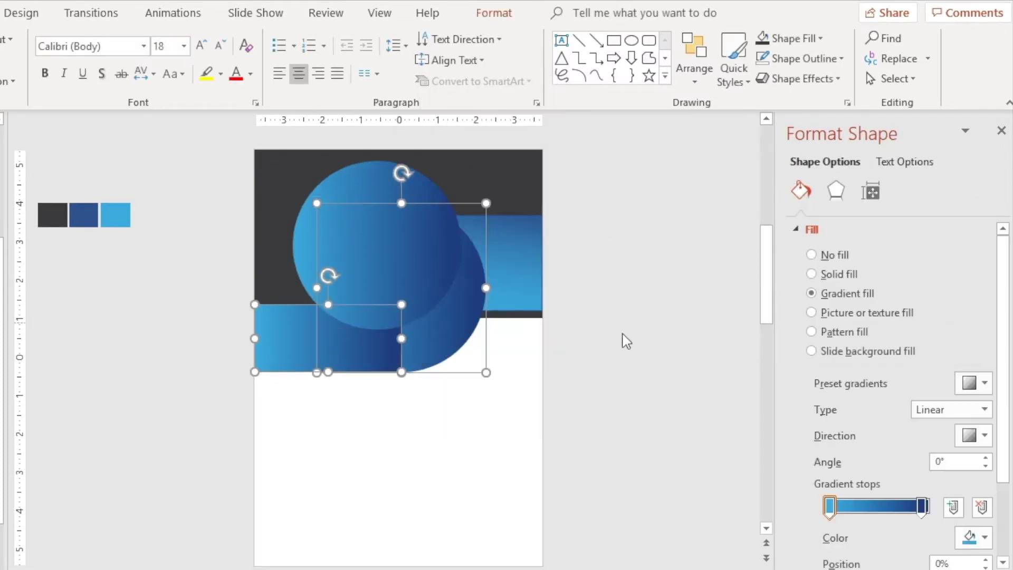
pyautogui.click(560, 415)
# Step: Fill the back band shape solid light blue and move the gradient circle below the header
pyautogui.click(445, 338)
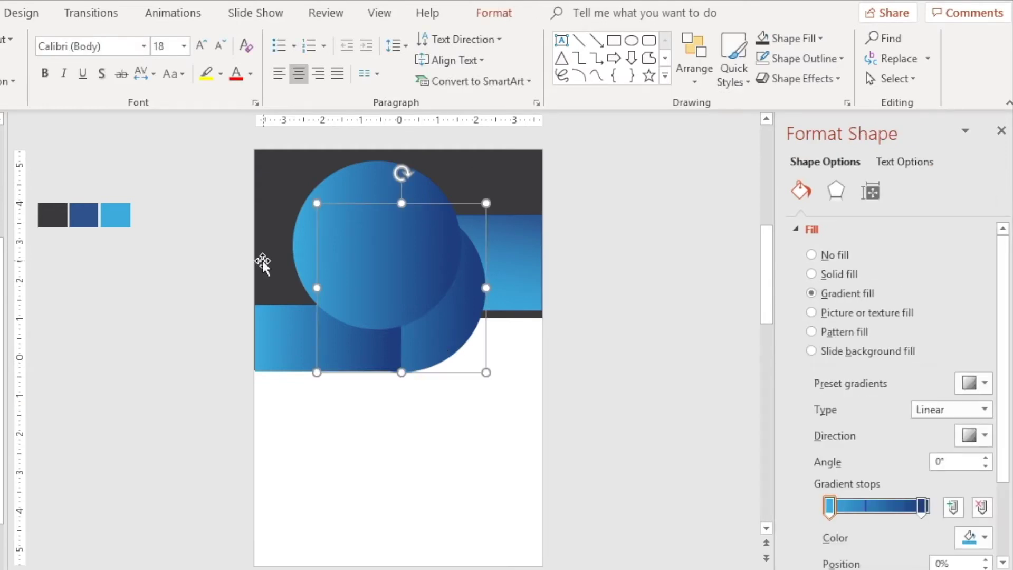
pyautogui.click(446, 293)
pyautogui.click(472, 309)
pyautogui.click(792, 38)
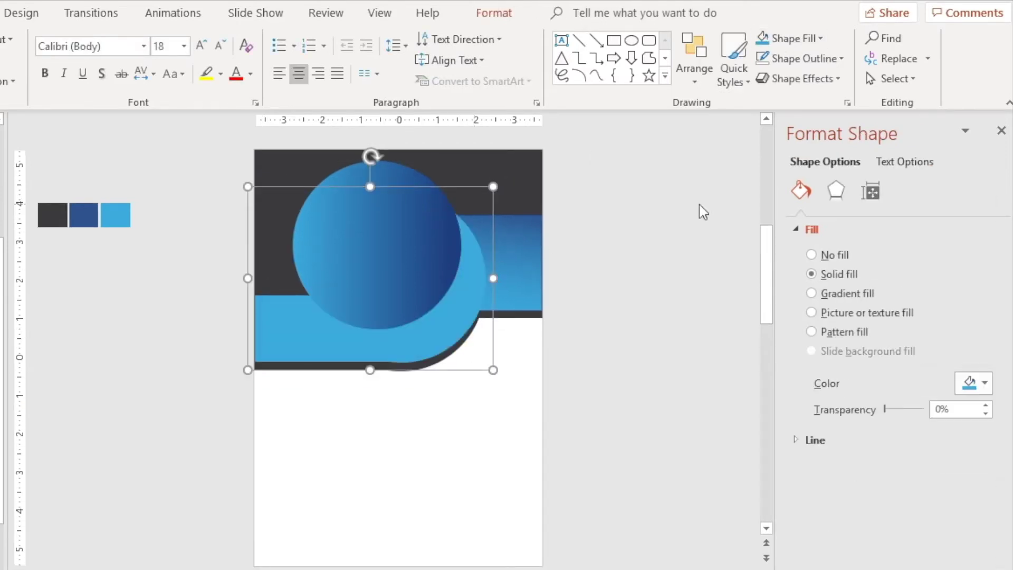
pyautogui.moveTo(396, 276); pyautogui.dragTo(315, 479)
pyautogui.click(452, 441)
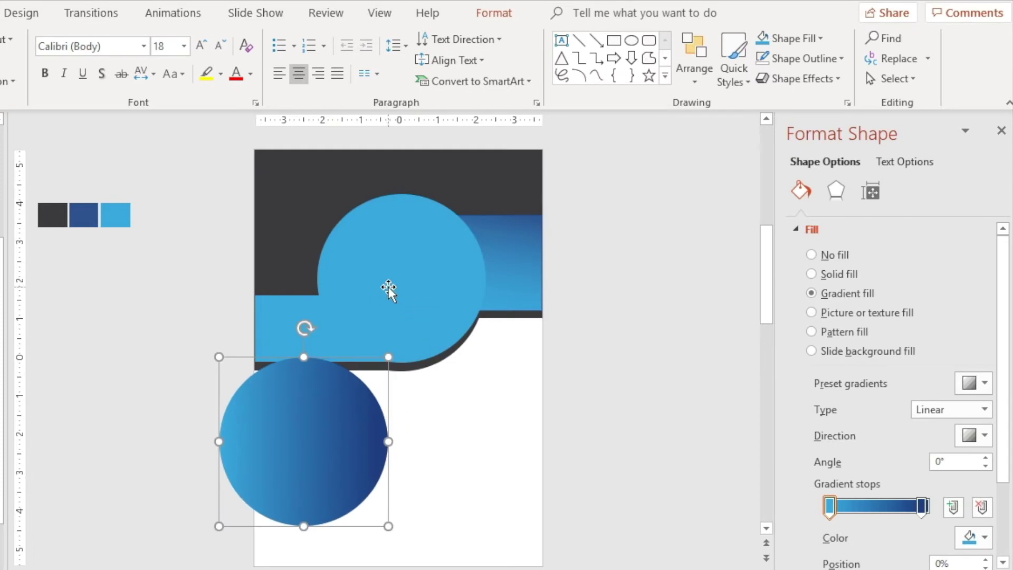
pyautogui.click(608, 335)
# Step: Draw a small blue rectangle on the header's right side and copy it below
pyautogui.click(613, 41)
pyautogui.moveTo(454, 216); pyautogui.dragTo(542, 239)
pyautogui.click(604, 296)
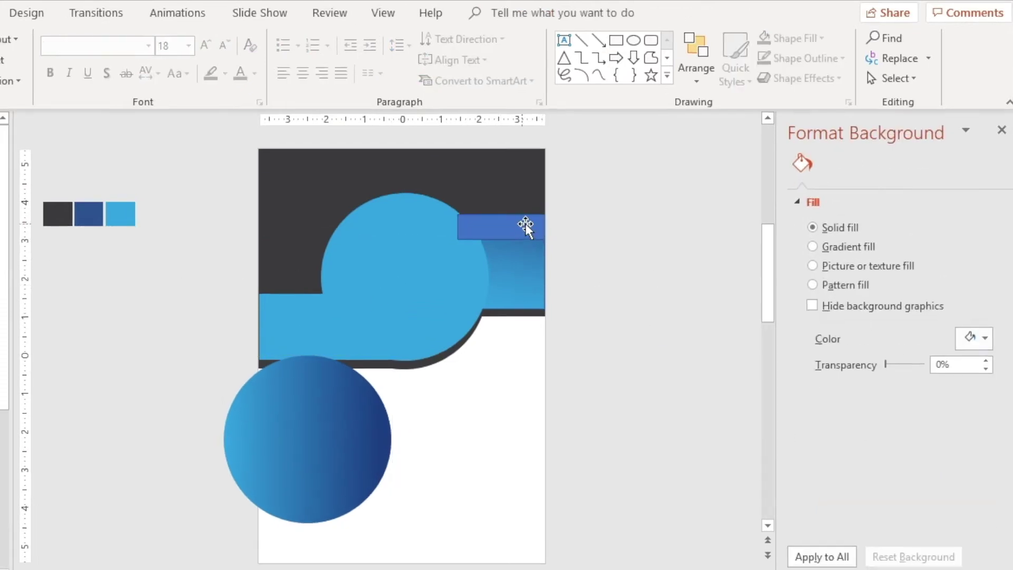
pyautogui.click(527, 226)
pyautogui.moveTo(528, 232); pyautogui.dragTo(507, 290)
pyautogui.click(498, 267)
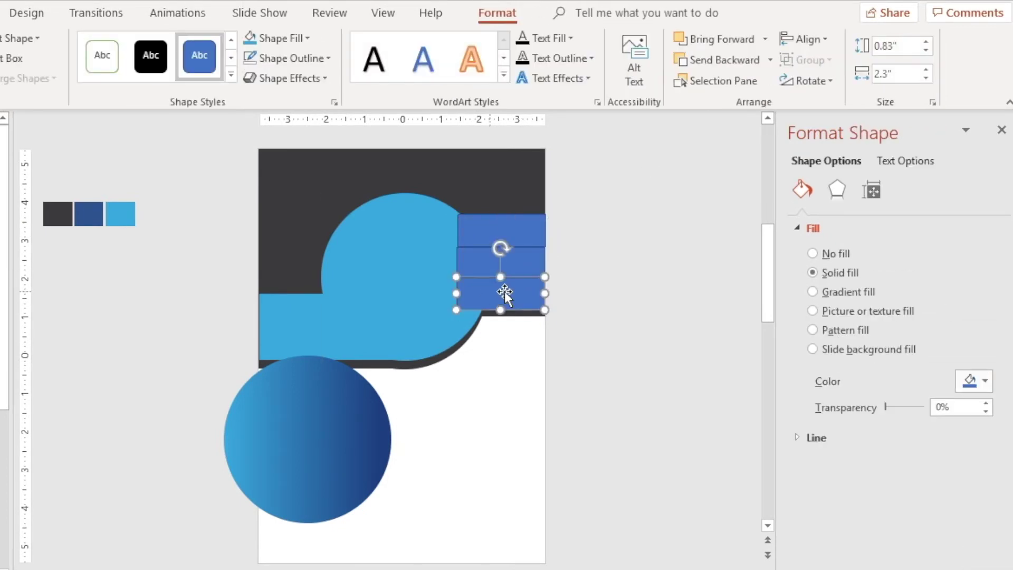
pyautogui.click(570, 250)
# Step: Close the background pane and open Format Shape for the top rectangle
pyautogui.scroll(2, 570, 251)
pyautogui.click(1002, 130)
pyautogui.click(843, 176)
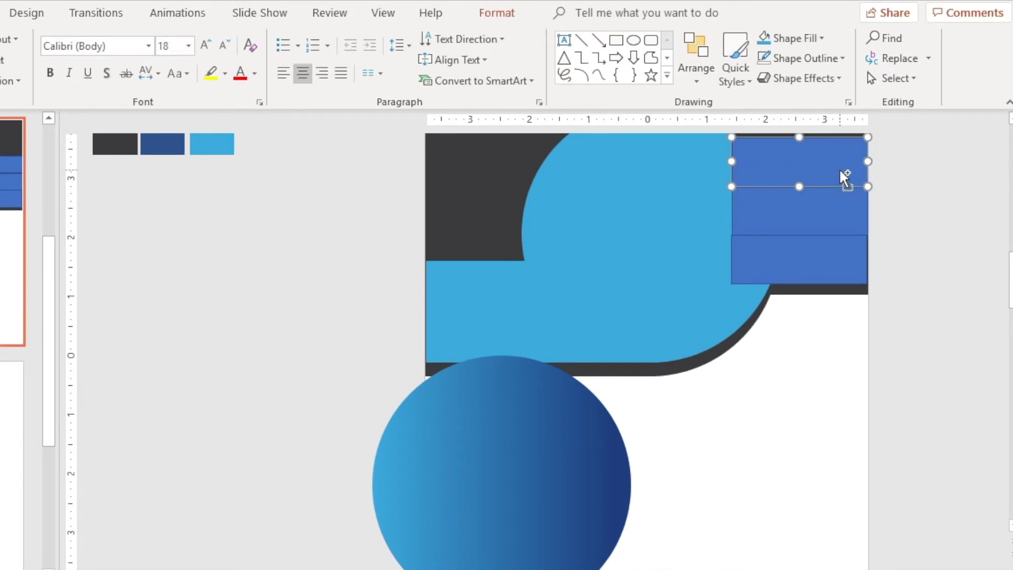
pyautogui.rightClick(841, 182)
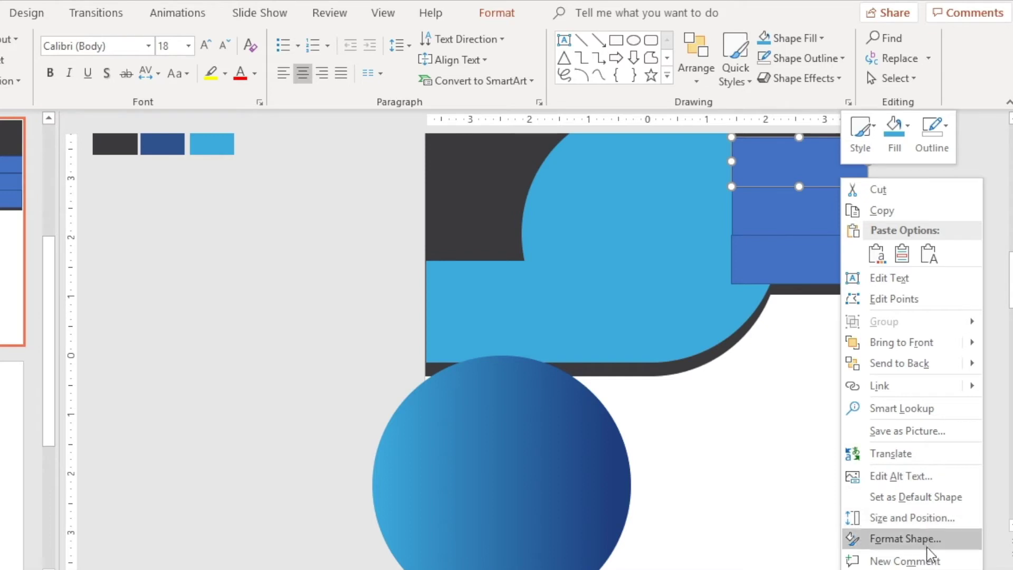
pyautogui.click(905, 539)
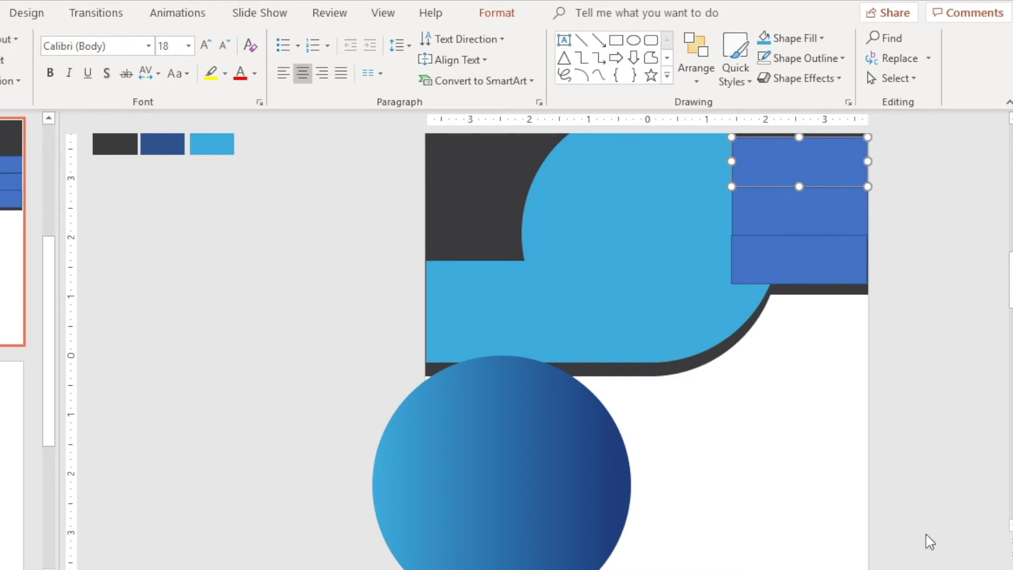
# Step: Give the top rectangle a 270° gradient fill with its first stop 78% transparent
pyautogui.click(815, 291)
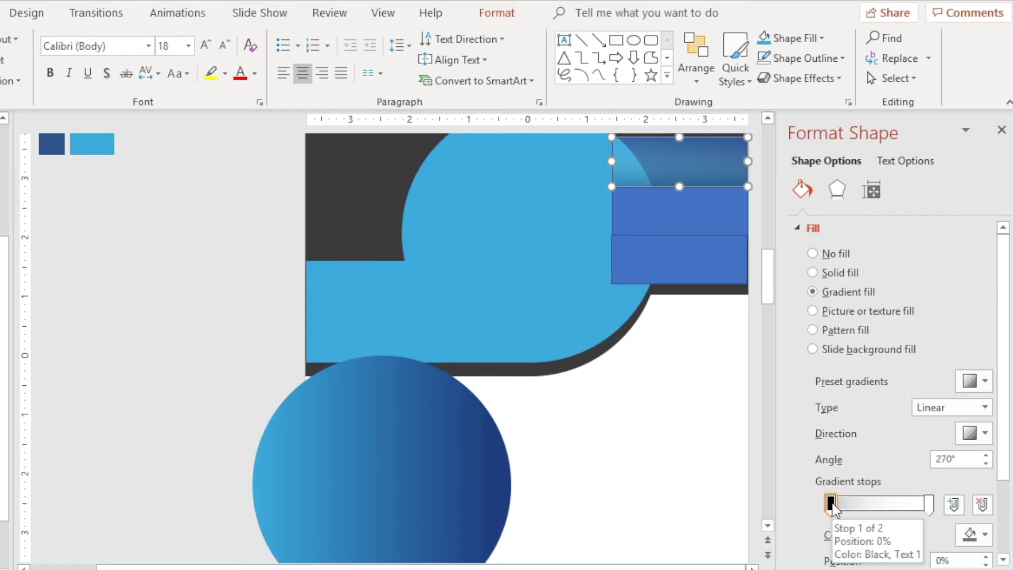
pyautogui.scroll(-4, 1003, 417)
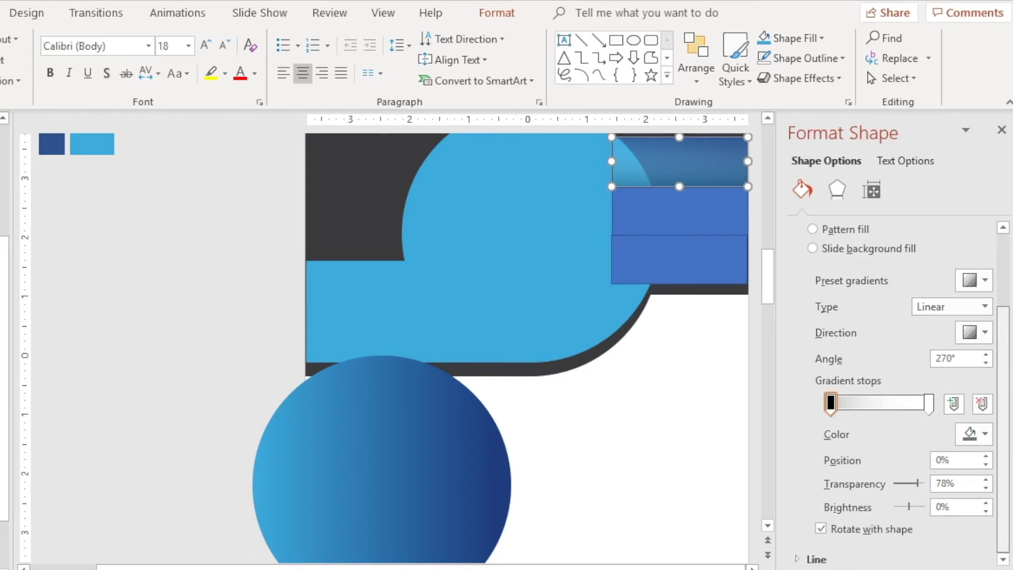
pyautogui.click(928, 403)
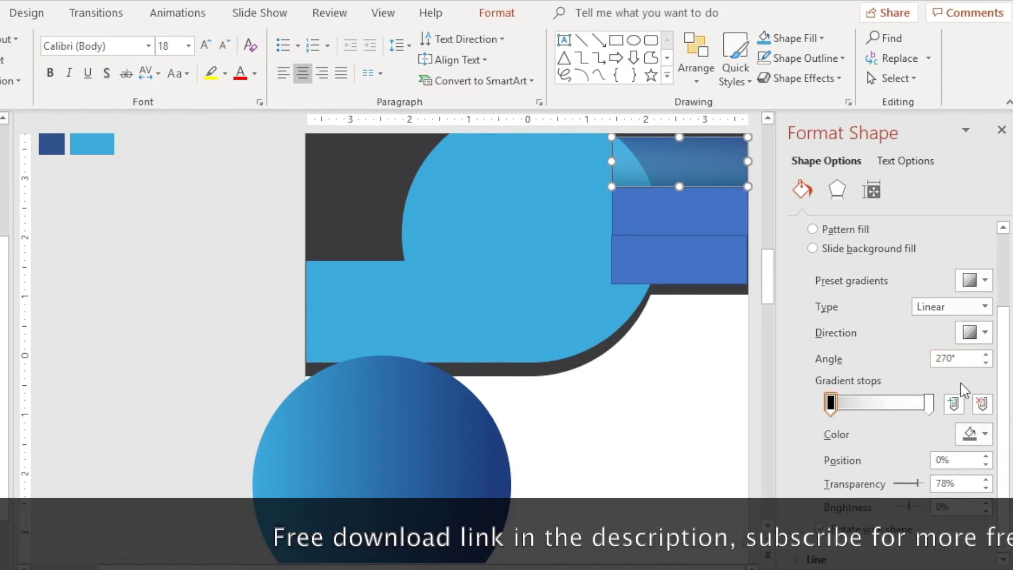
pyautogui.click(986, 332)
pyautogui.click(986, 333)
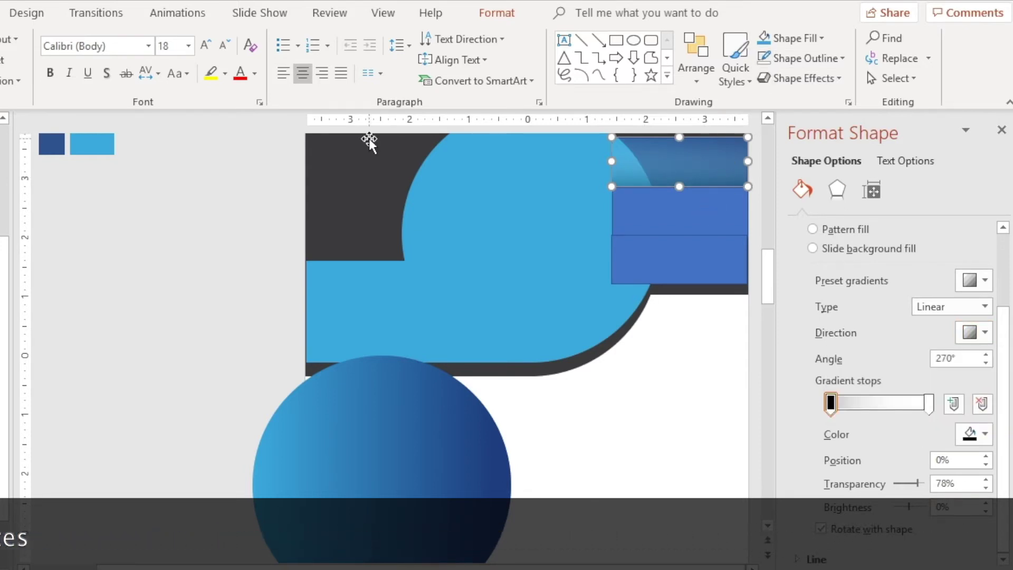
# Step: Copy the gradient onto the middle and bottom rectangles and close the formatting pane
pyautogui.click(647, 214)
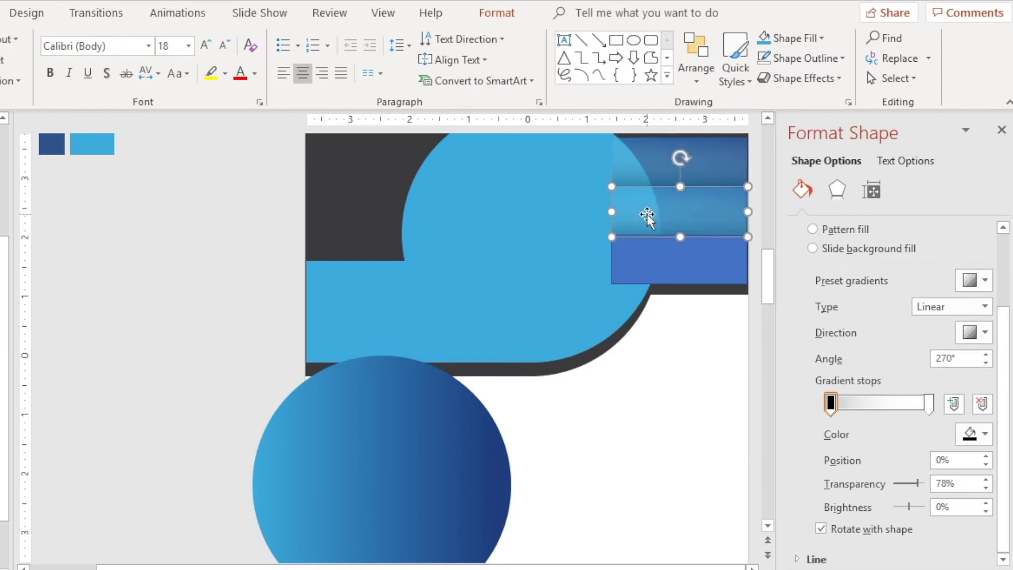
pyautogui.click(653, 255)
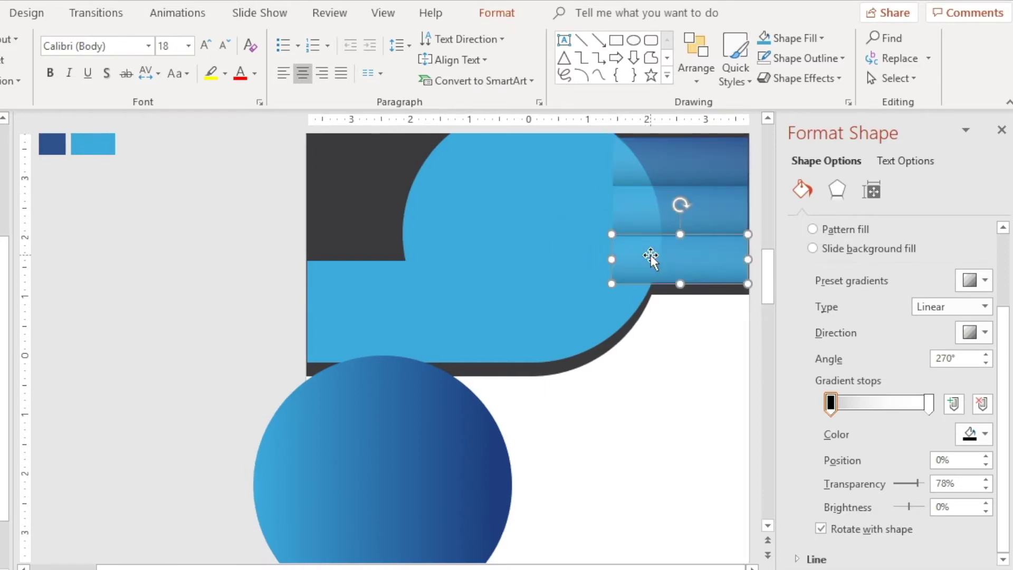
pyautogui.click(697, 347)
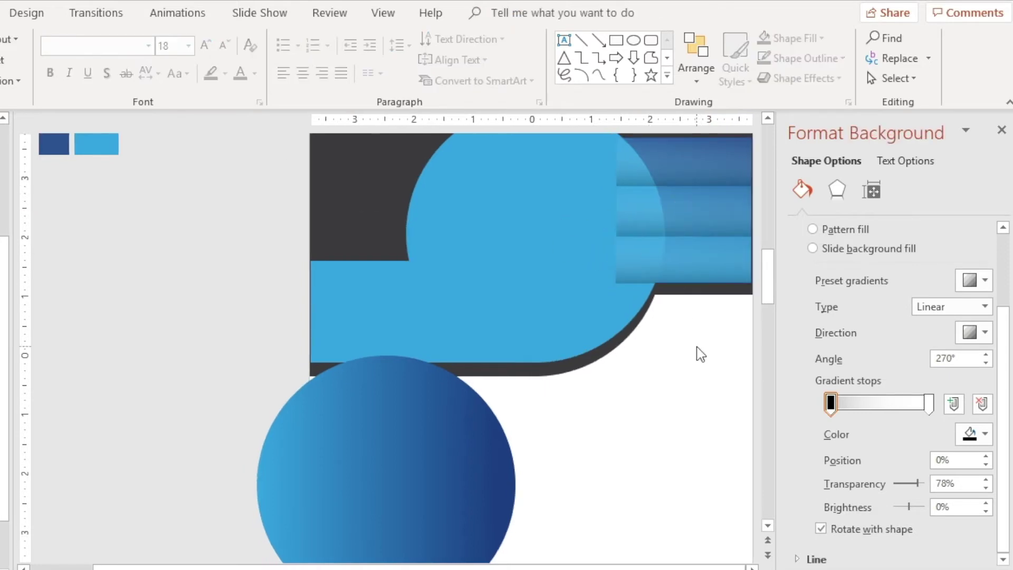
pyautogui.click(671, 177)
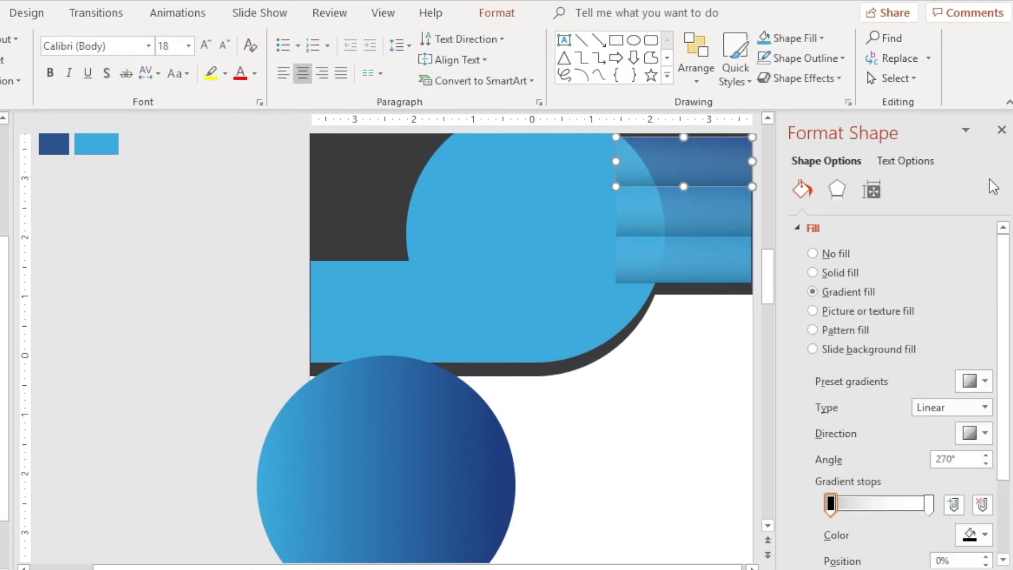
pyautogui.click(1002, 130)
# Step: Duplicate the top translucent rectangle and move the copy to the header's left edge
pyautogui.hotkey('ctrl', 'd')
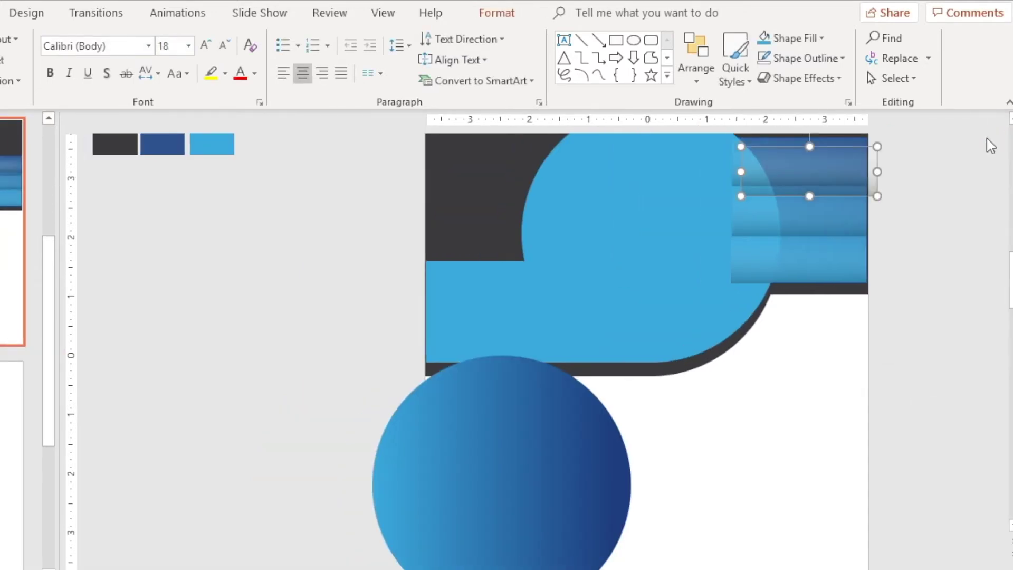
pyautogui.moveTo(868, 174); pyautogui.dragTo(581, 322)
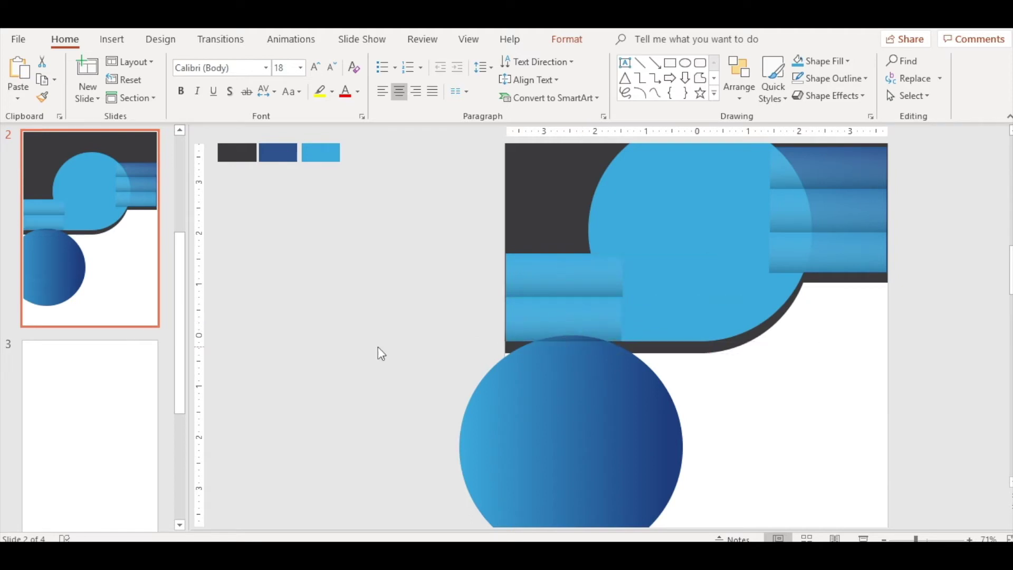
pyautogui.click(378, 348)
# Step: Move the gradient circle onto the top circle and bring it in front of the bars
pyautogui.moveTo(550, 384); pyautogui.dragTo(763, 206)
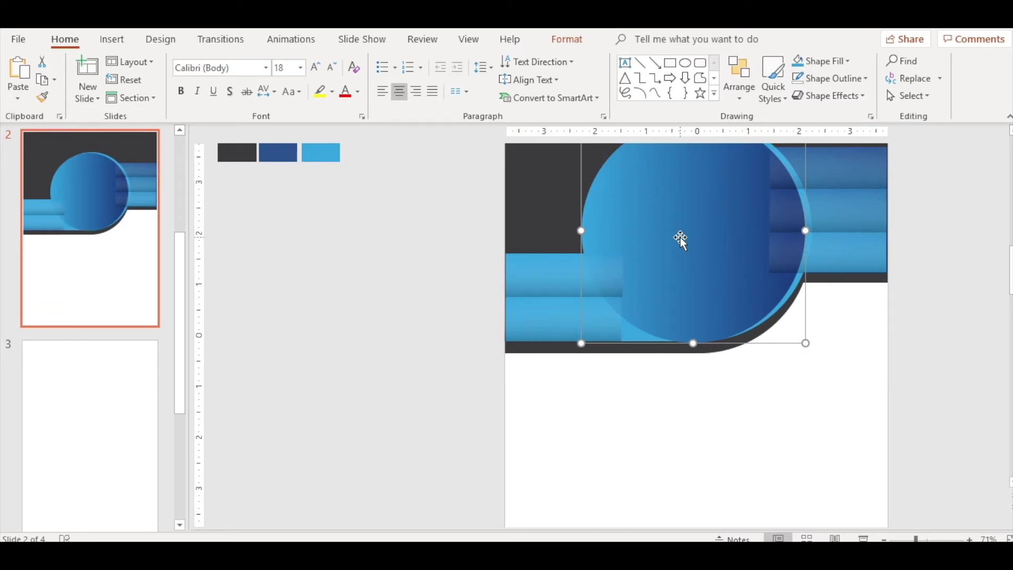
pyautogui.rightClick(680, 237)
pyautogui.click(736, 344)
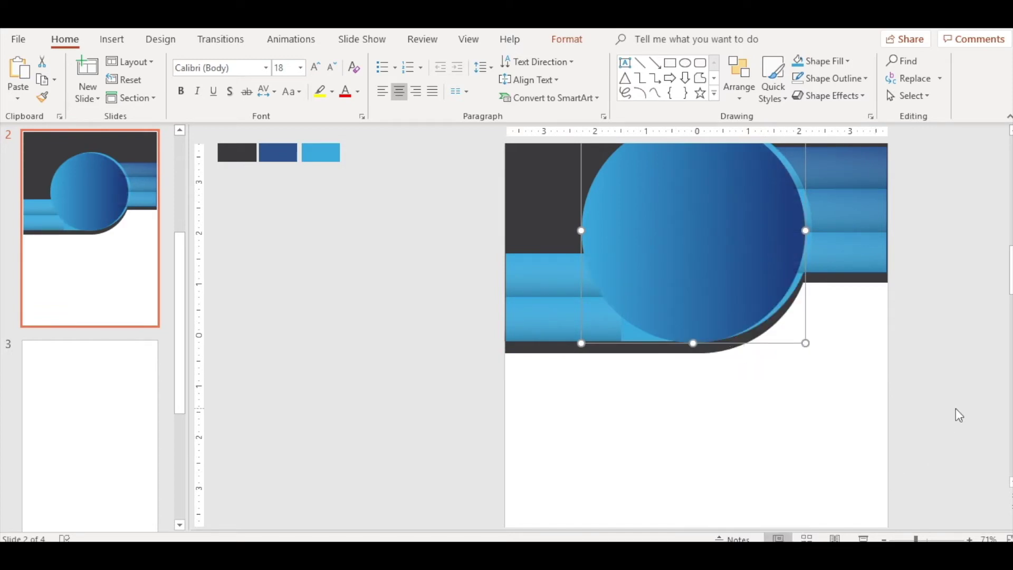
pyautogui.scroll(2, 696, 327)
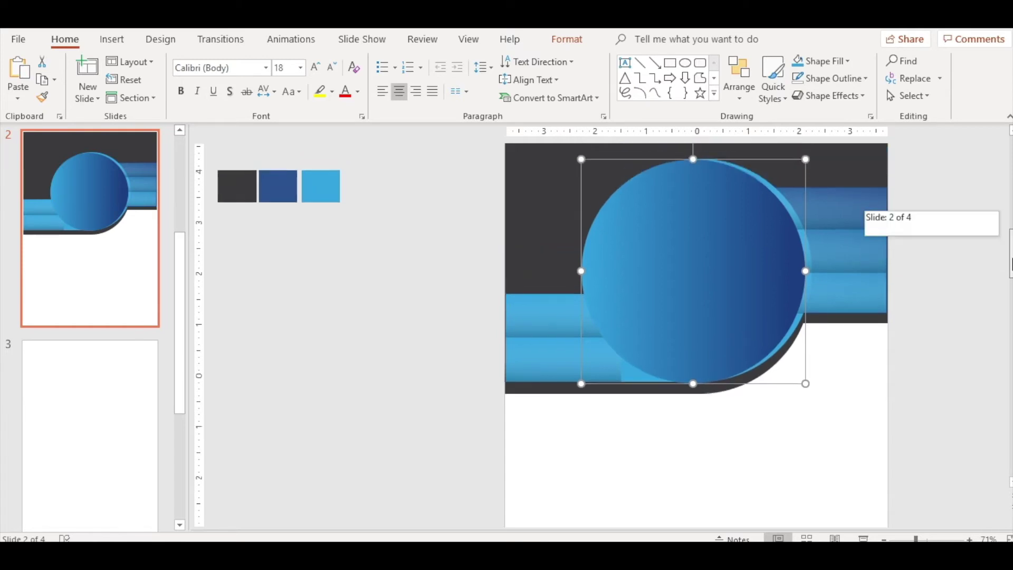
pyautogui.scroll(1, 697, 327)
pyautogui.click(954, 280)
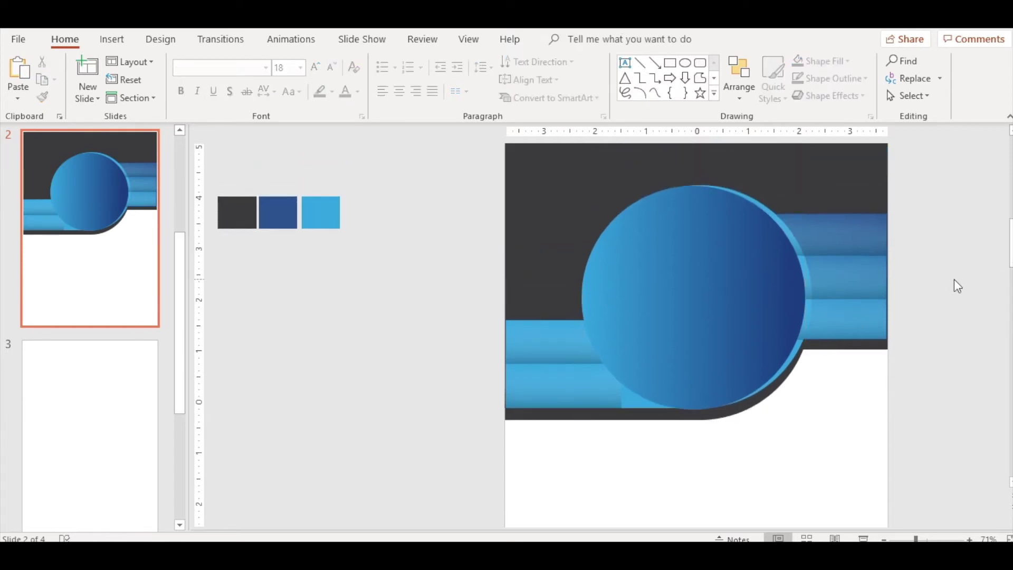
# Step: Offset the gradient circle from the light-blue circle, nudging it slightly right
pyautogui.click(755, 203)
pyautogui.moveTo(720, 245); pyautogui.dragTo(754, 267)
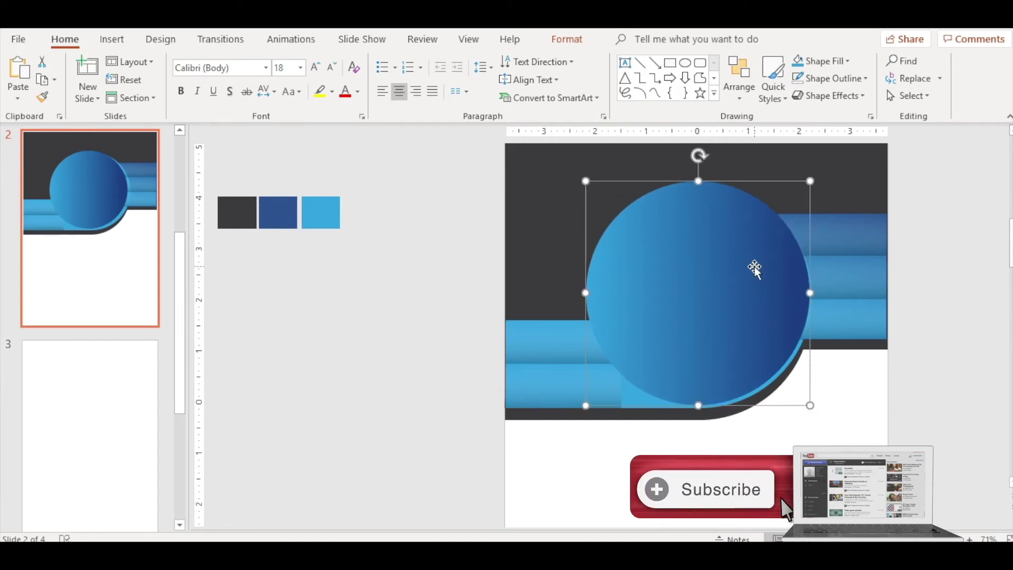
pyautogui.click(622, 410)
pyautogui.click(606, 398)
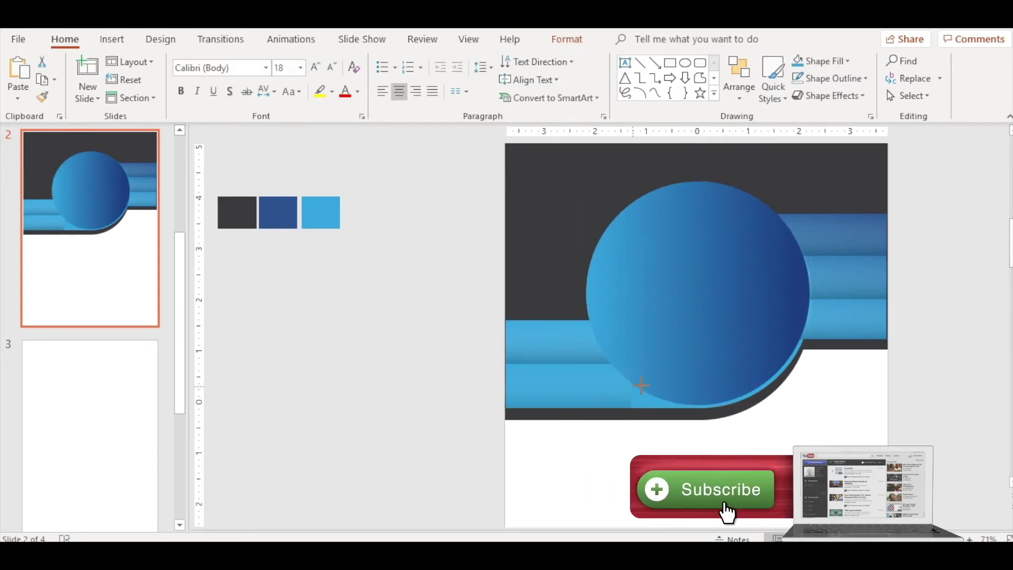
pyautogui.click(770, 459)
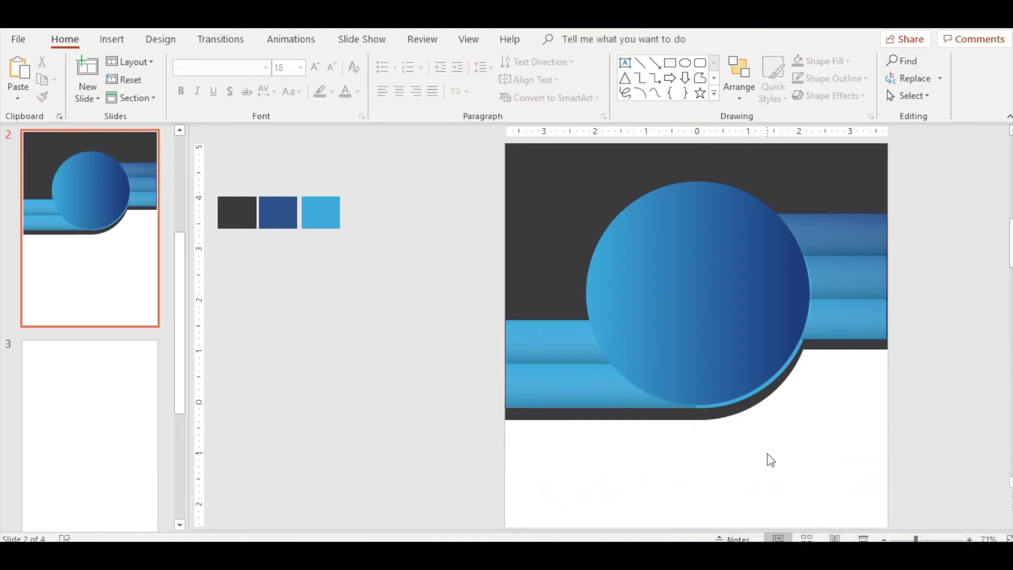
pyautogui.click(681, 393)
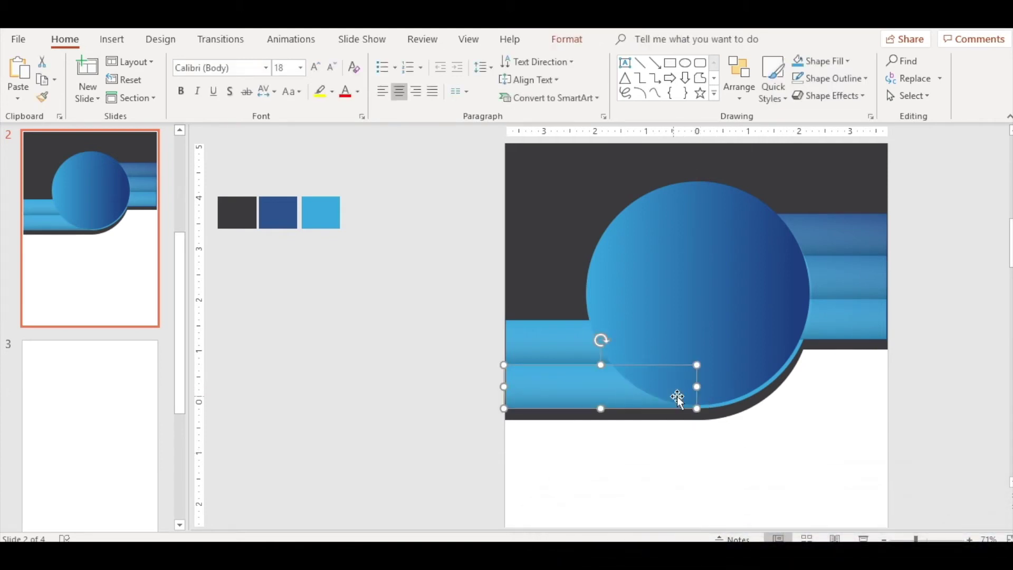
pyautogui.click(715, 389)
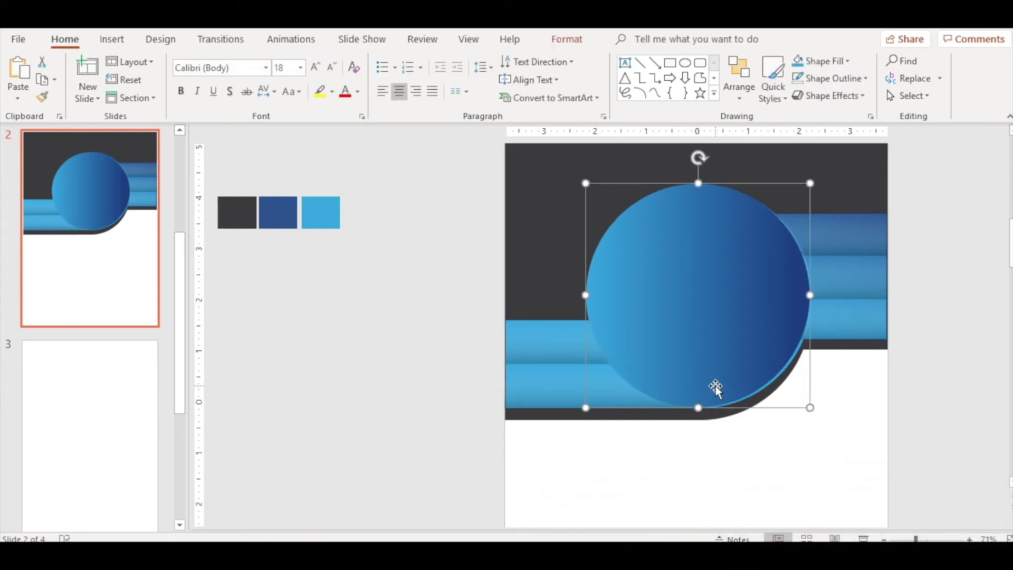
pyautogui.click(756, 474)
pyautogui.click(714, 342)
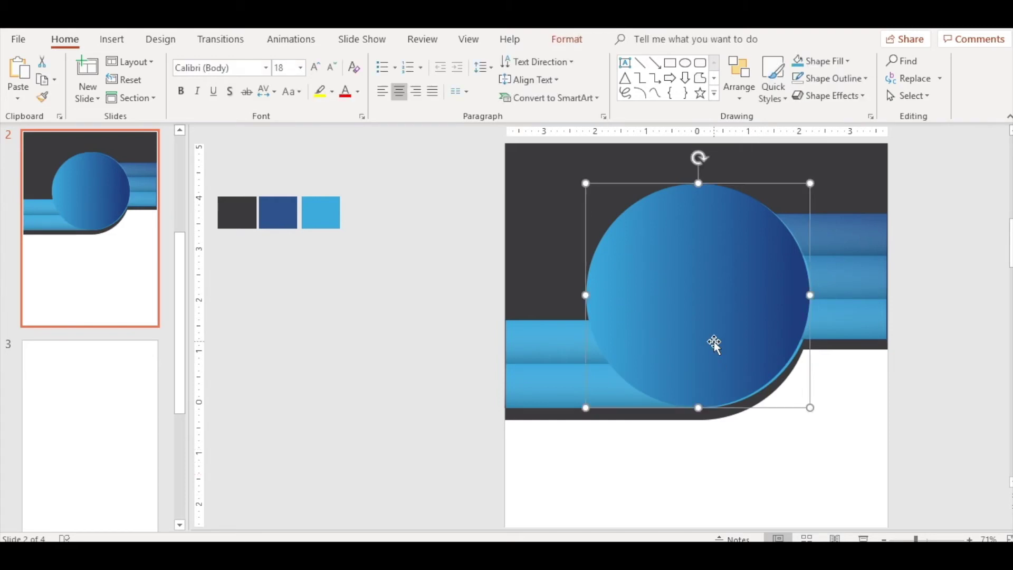
pyautogui.moveTo(714, 341); pyautogui.dragTo(715, 341)
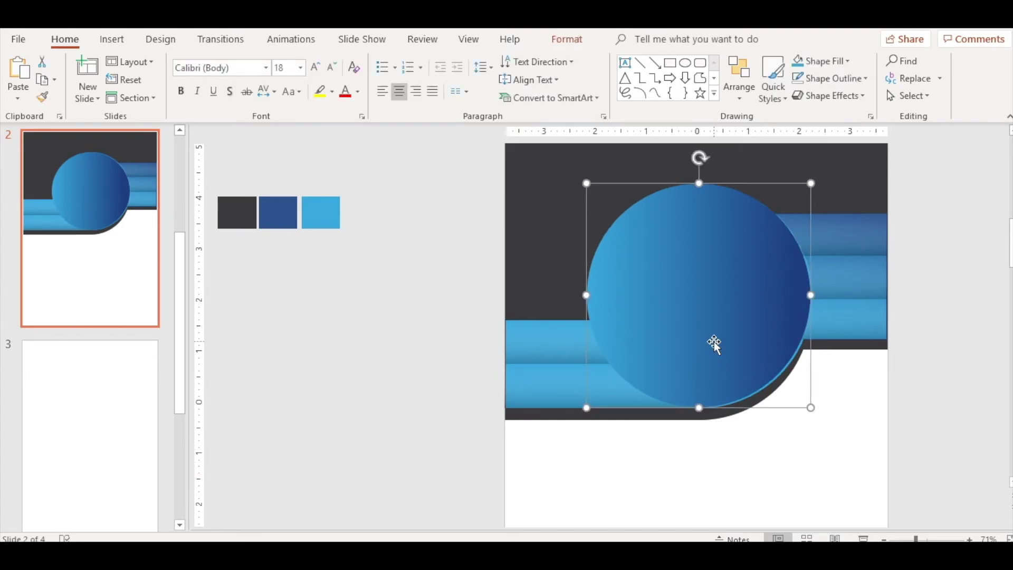
pyautogui.click(734, 482)
# Step: Nudge the lower light-blue bar down slightly so it lines up
pyautogui.click(569, 359)
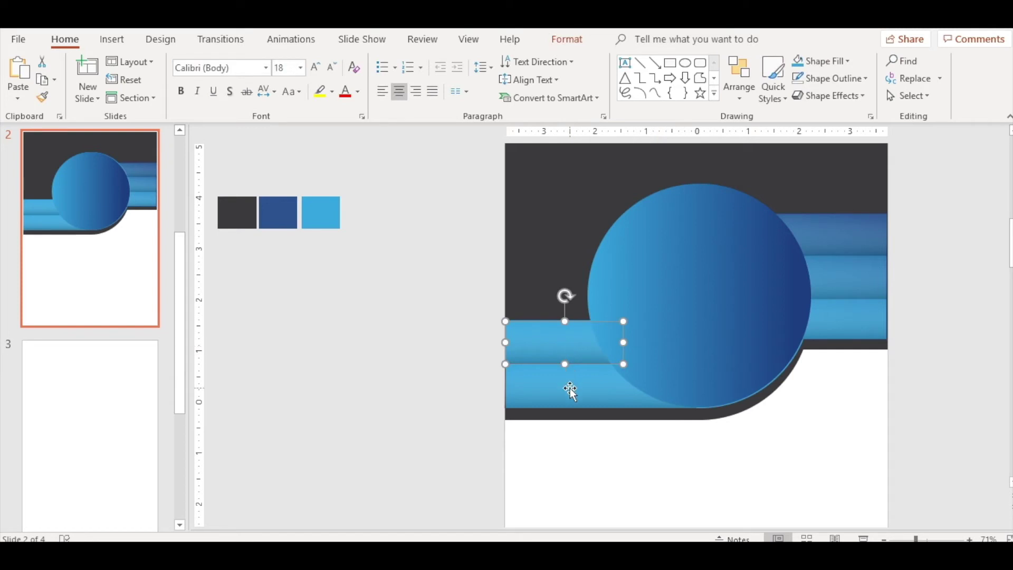
pyautogui.click(569, 388)
pyautogui.click(559, 333)
pyautogui.click(567, 387)
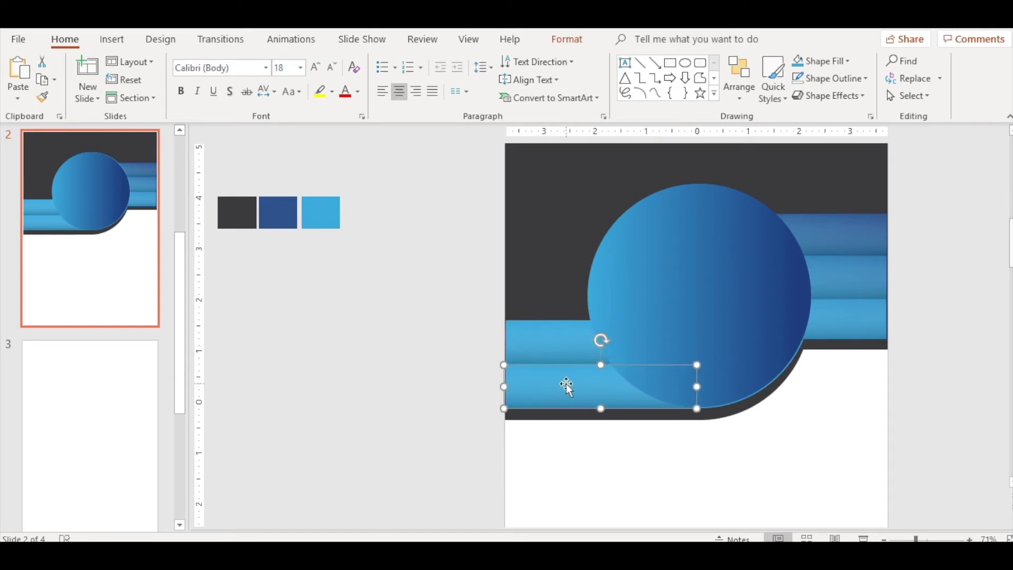
pyautogui.hotkey('ctrl', 'Down')
pyautogui.click(597, 457)
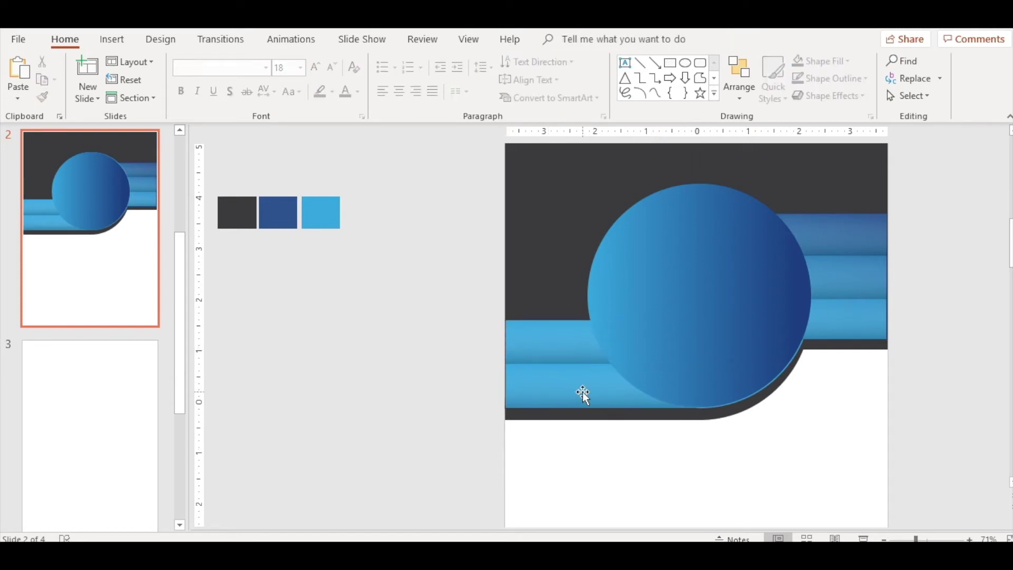
pyautogui.click(704, 340)
# Step: Enlarge the gradient circle slightly, shift it up-left over the curved backing, then switch to the browser
pyautogui.hotkey('shift', 'Right')
pyautogui.hotkey('shift', 'Up')
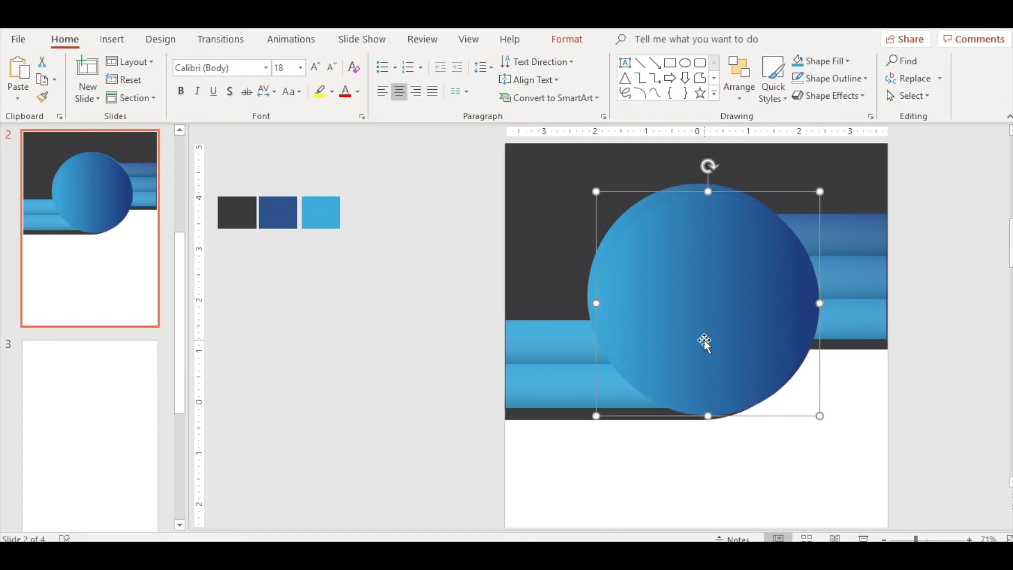
pyautogui.moveTo(704, 340); pyautogui.dragTo(697, 334)
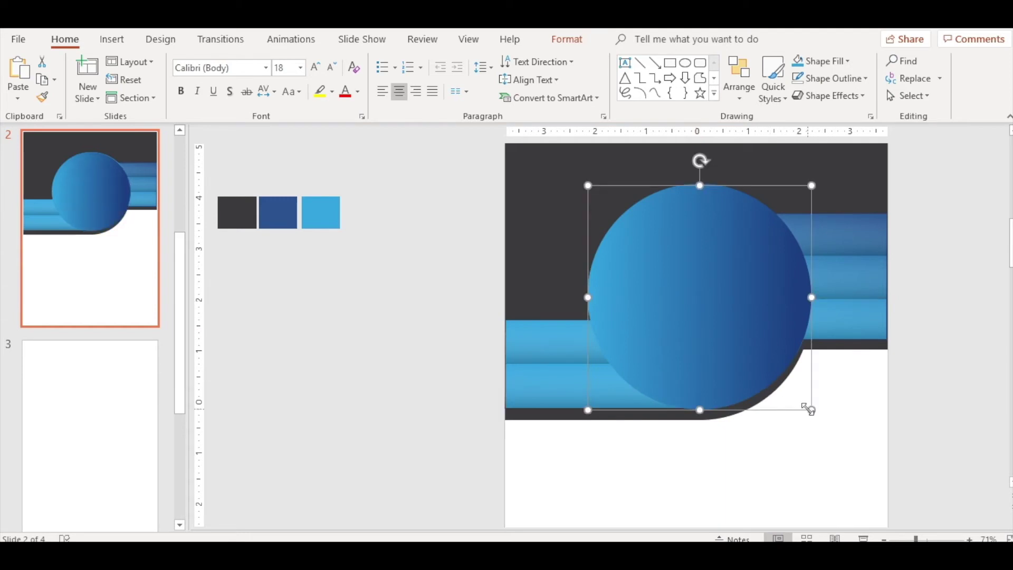
pyautogui.moveTo(811, 411); pyautogui.dragTo(801, 400)
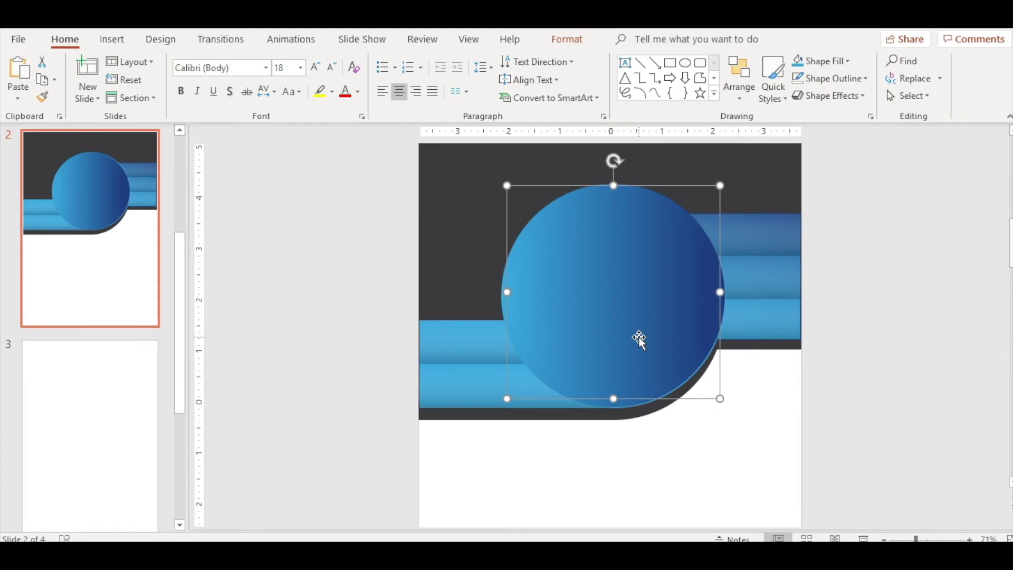
pyautogui.click(274, 400)
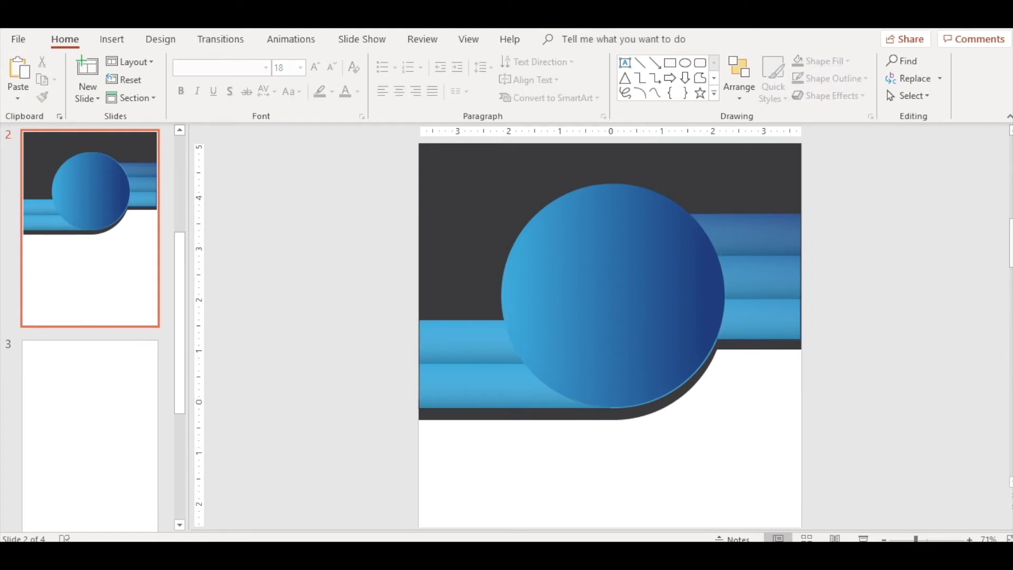
pyautogui.hotkey('alt', 'Tab')
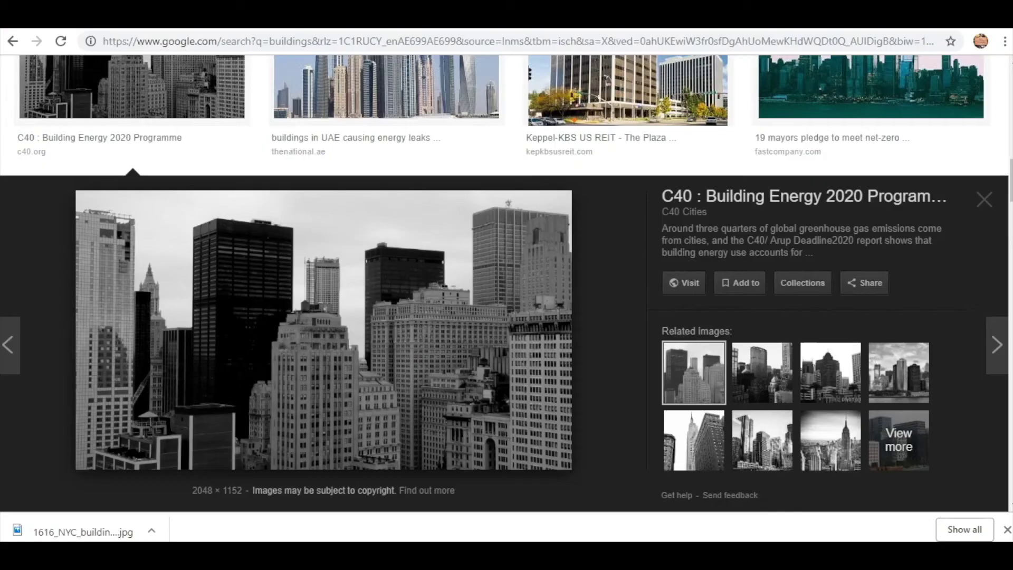
# Step: Copy the black-and-white skyline image from Google Images and return to PowerPoint
pyautogui.rightClick(262, 320)
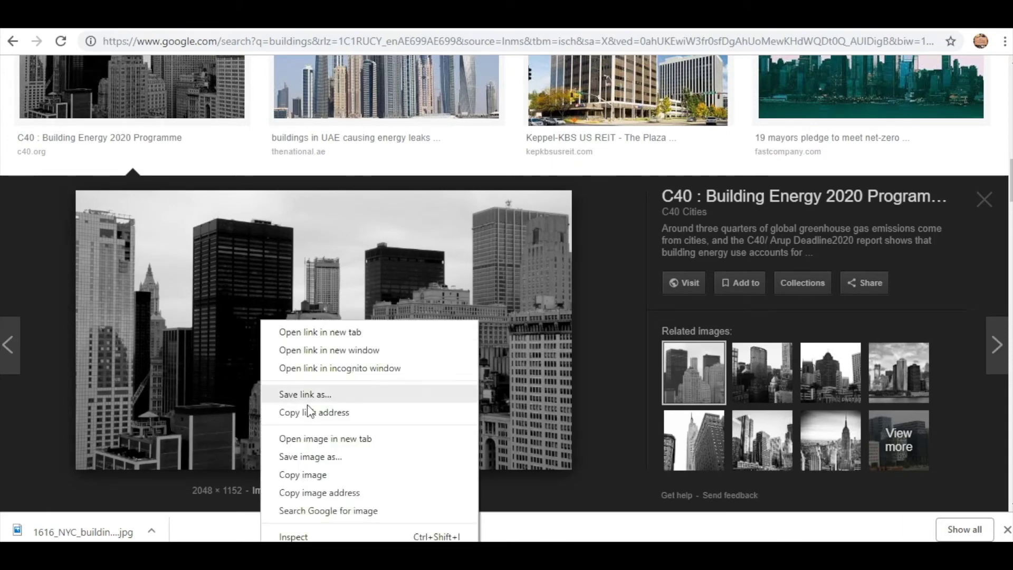
pyautogui.click(324, 475)
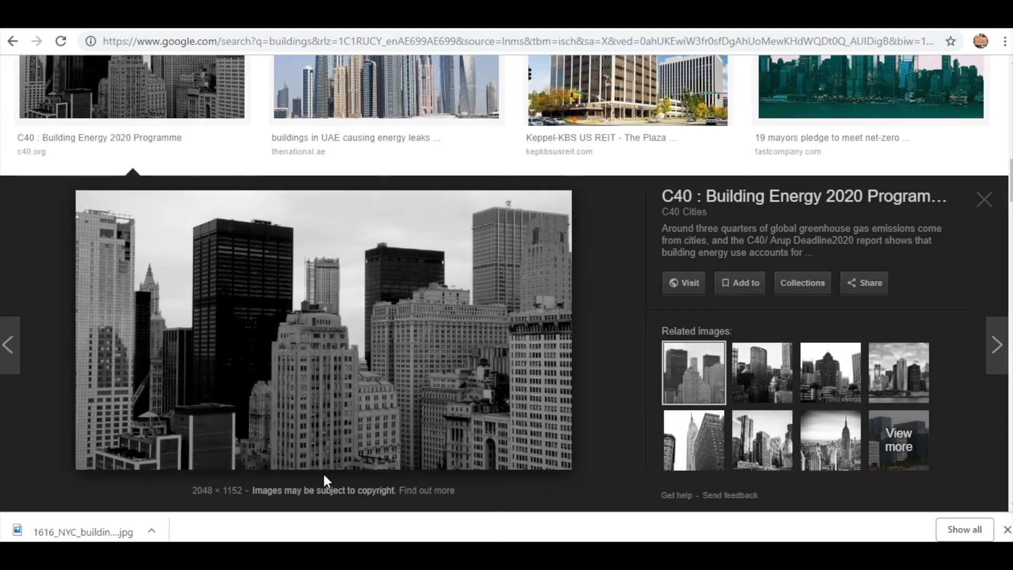
pyautogui.hotkey('alt', 'Tab')
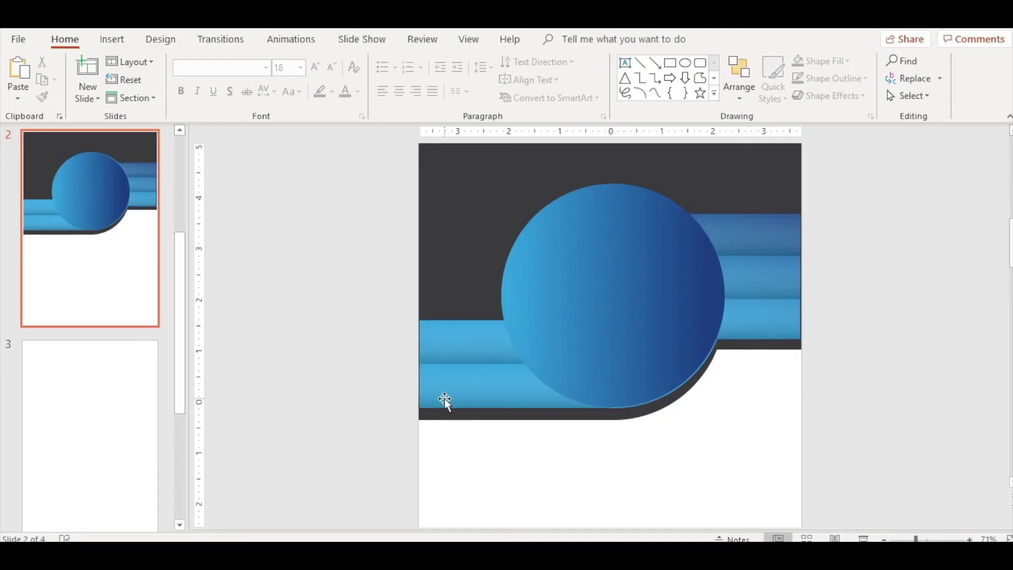
# Step: Set the gradient circle to a picture fill using the clipboard skyline photo
pyautogui.click(638, 293)
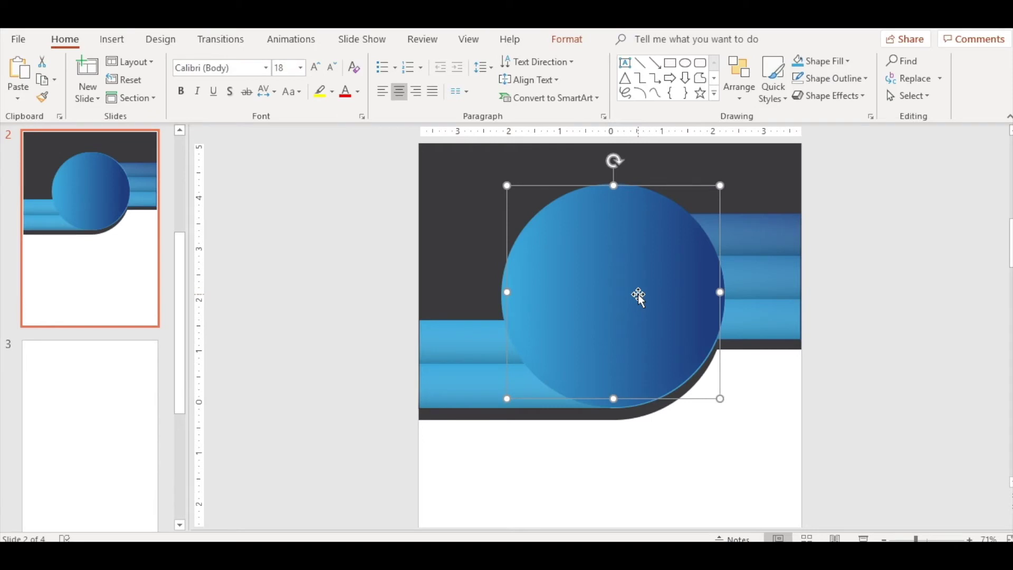
pyautogui.rightClick(638, 293)
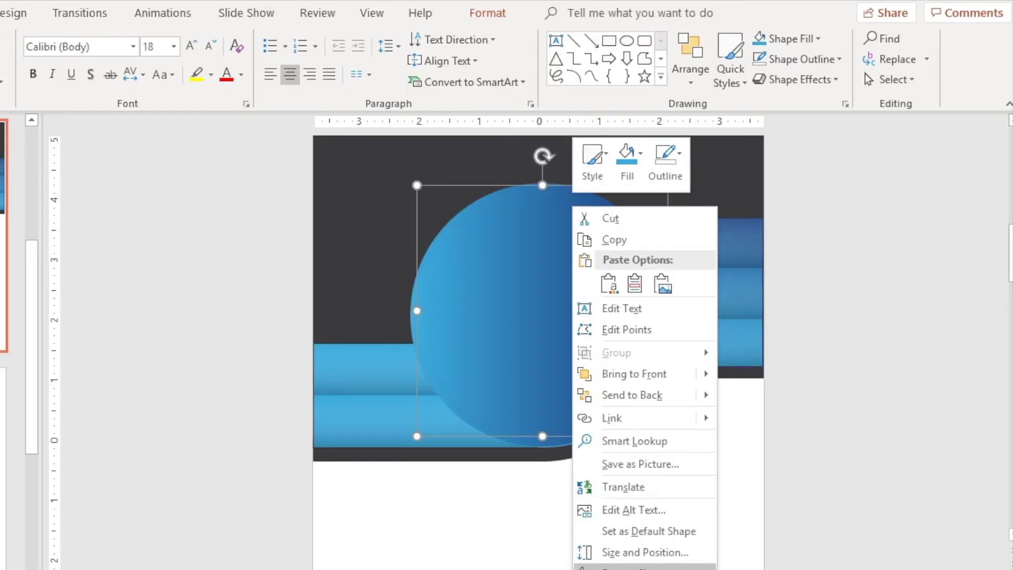
pyautogui.click(702, 516)
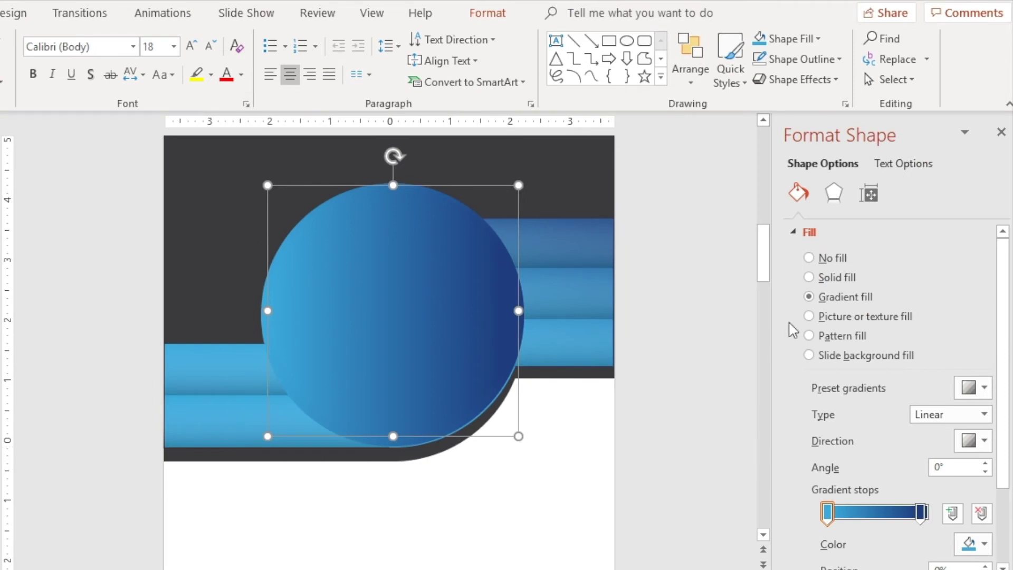
pyautogui.click(812, 316)
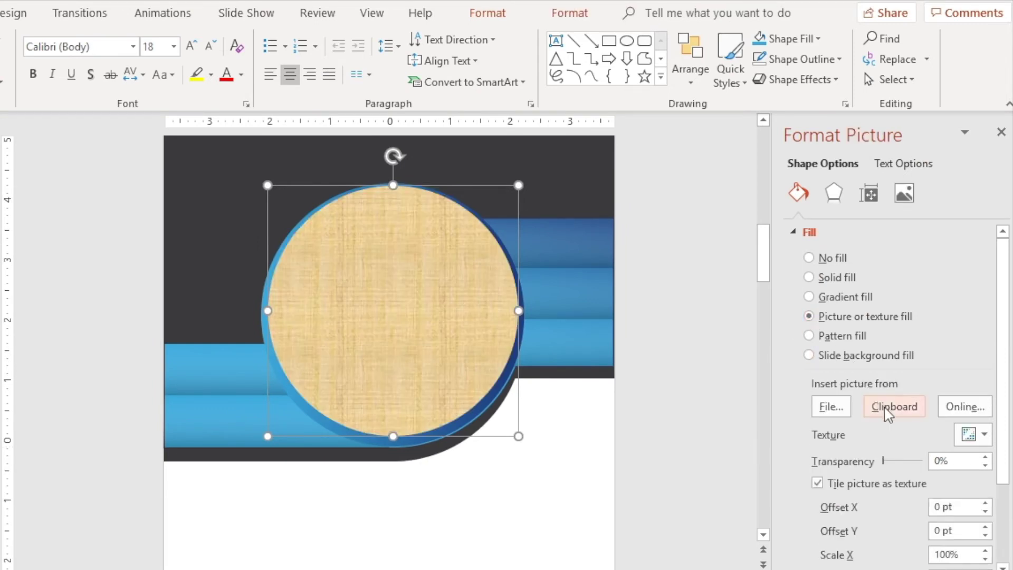
pyautogui.click(888, 407)
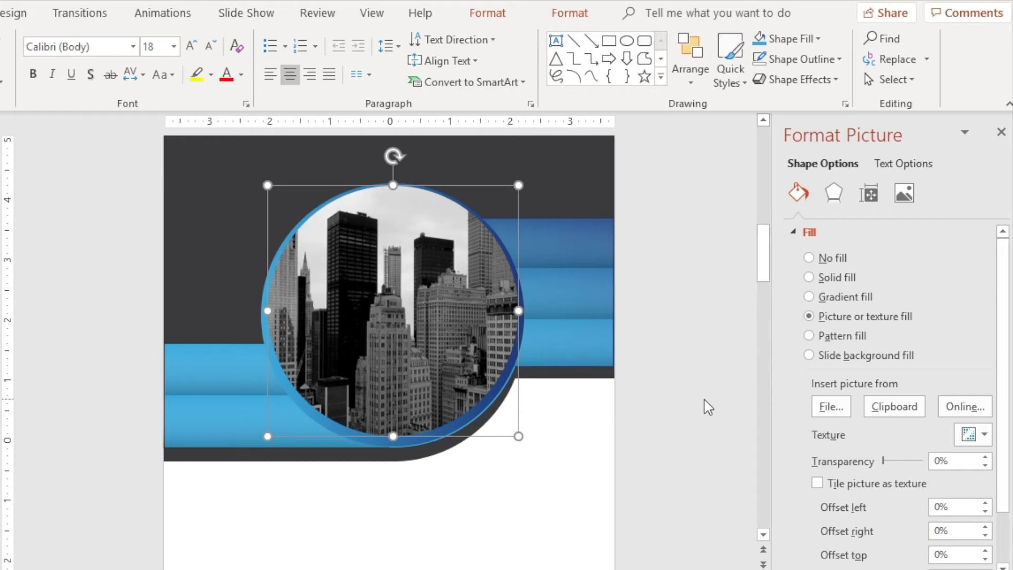
# Step: Give the skyline photo circle a white 4½ pt outline
pyautogui.click(838, 60)
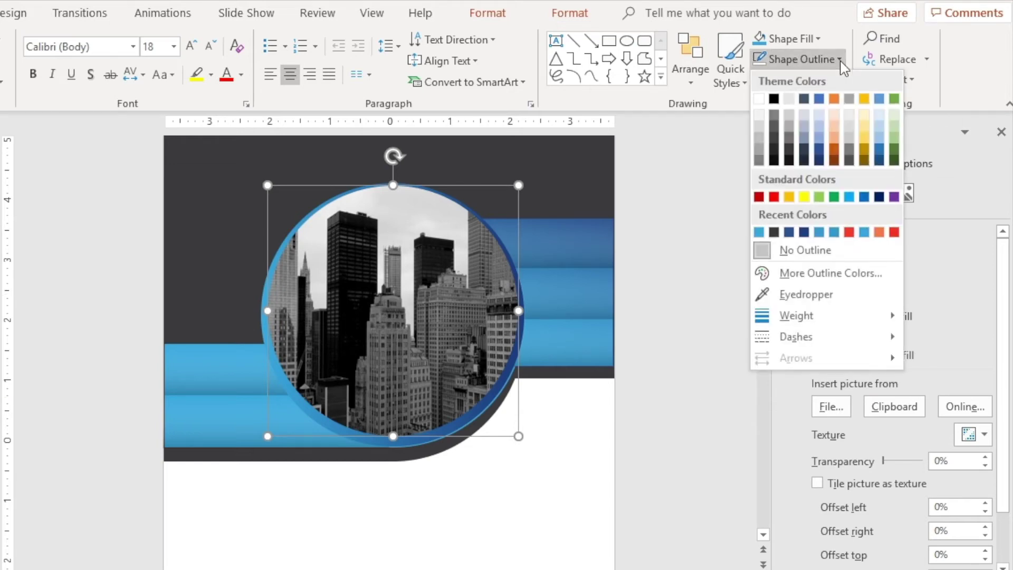
pyautogui.click(759, 101)
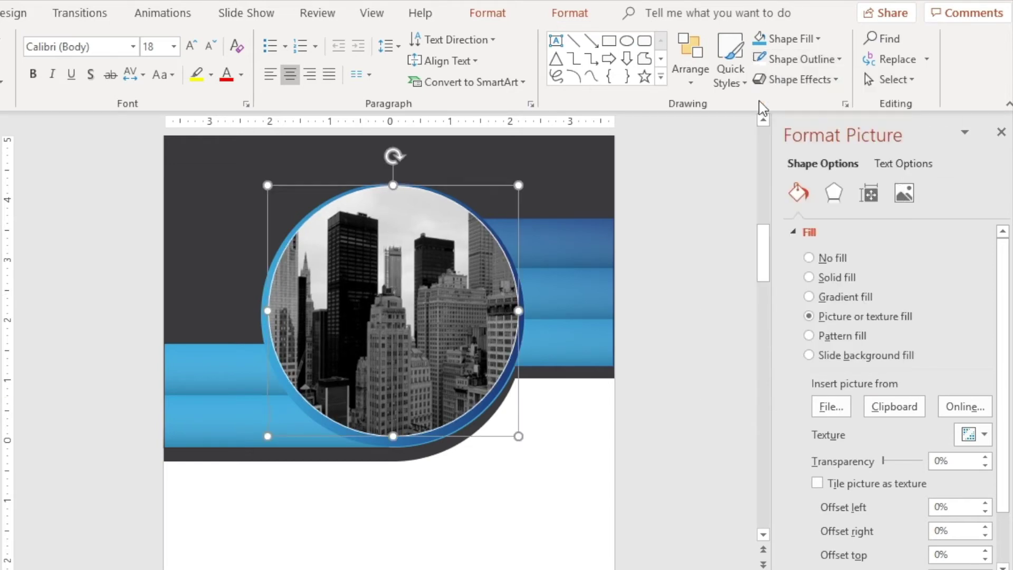
pyautogui.click(839, 59)
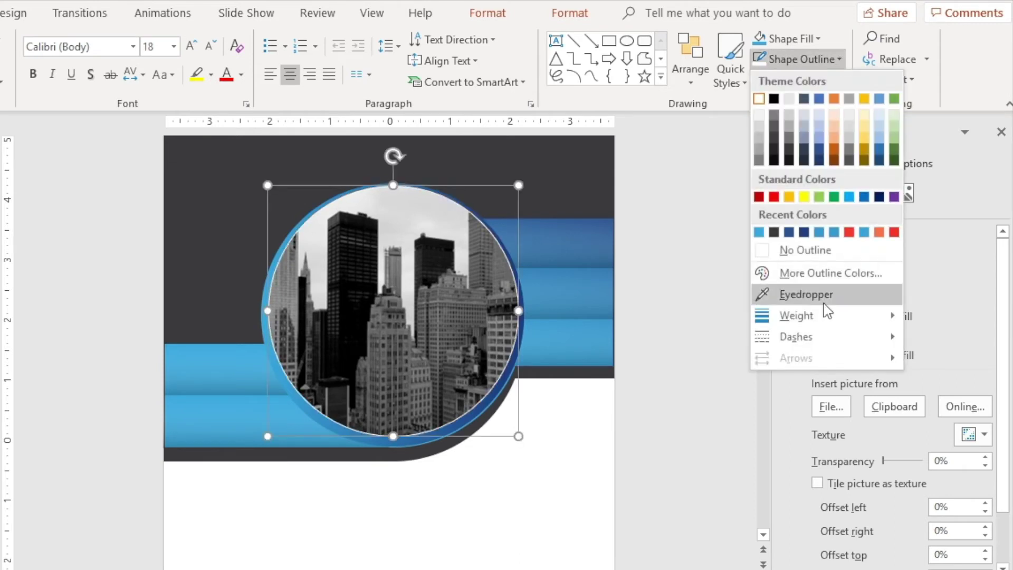
pyautogui.moveTo(828, 316)
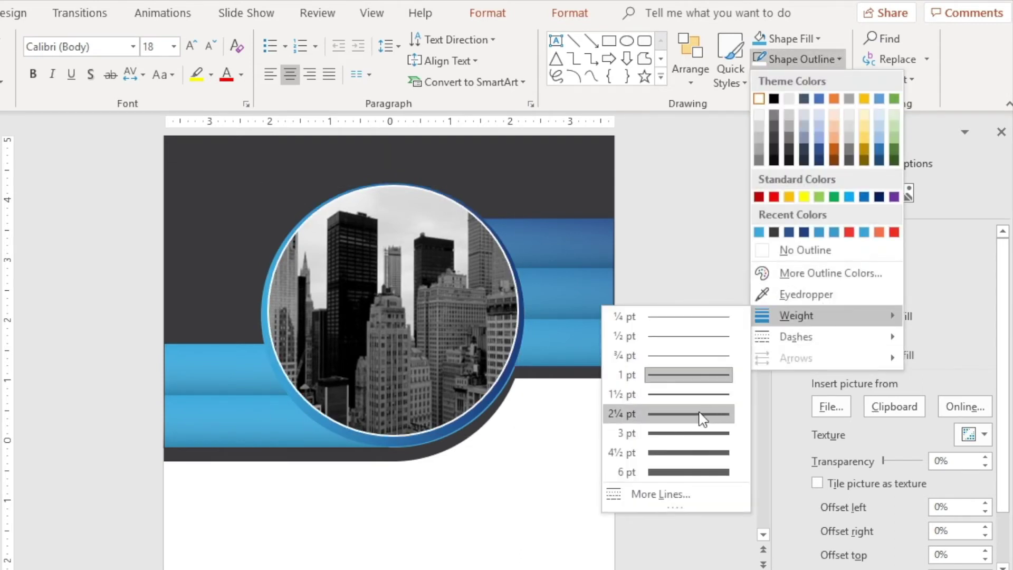
pyautogui.click(695, 453)
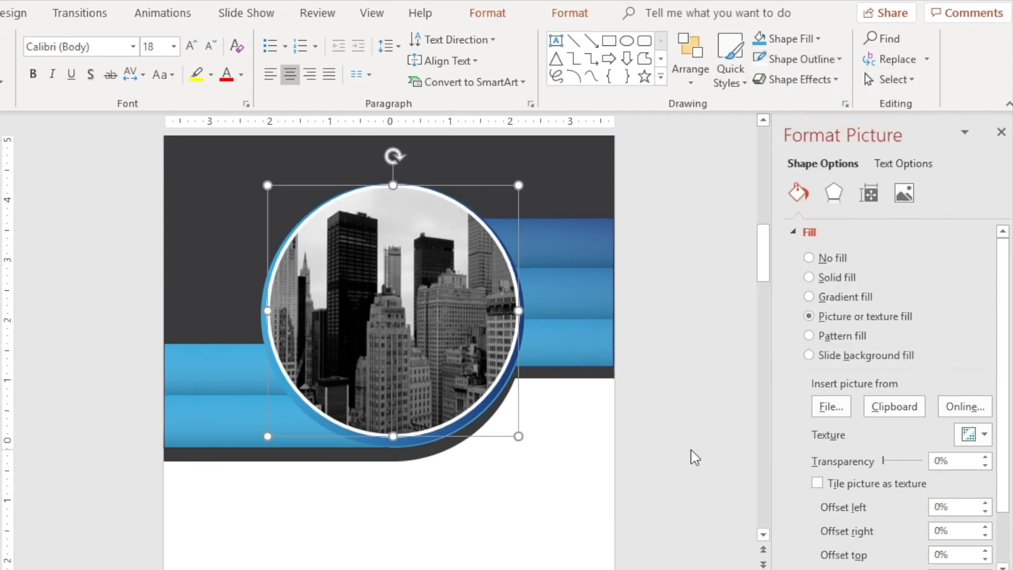
pyautogui.click(693, 455)
pyautogui.click(588, 479)
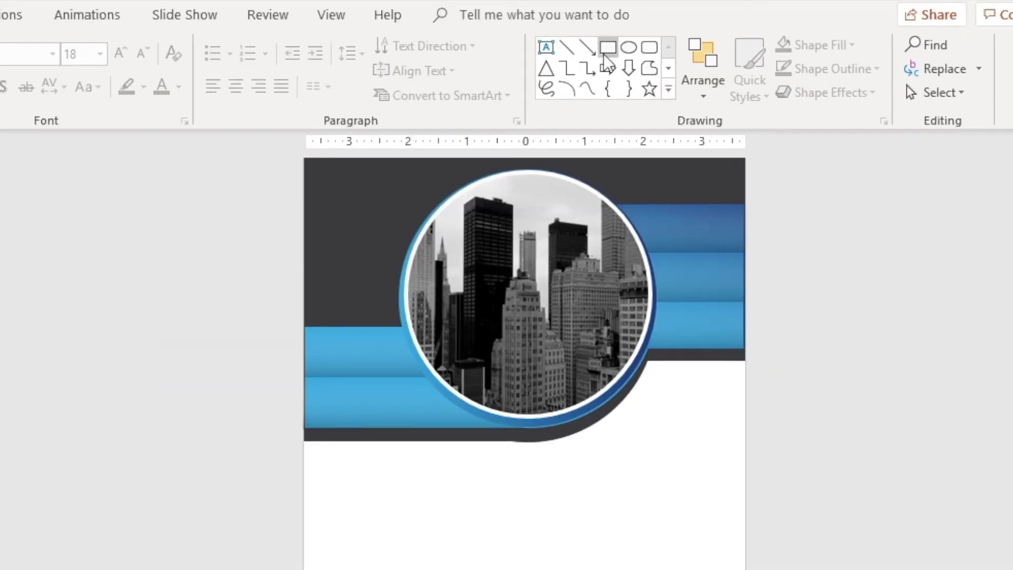
# Step: Draw a small circle below the header and eyedrop the header's dark gray as its fill
pyautogui.moveTo(363, 469); pyautogui.dragTo(423, 518)
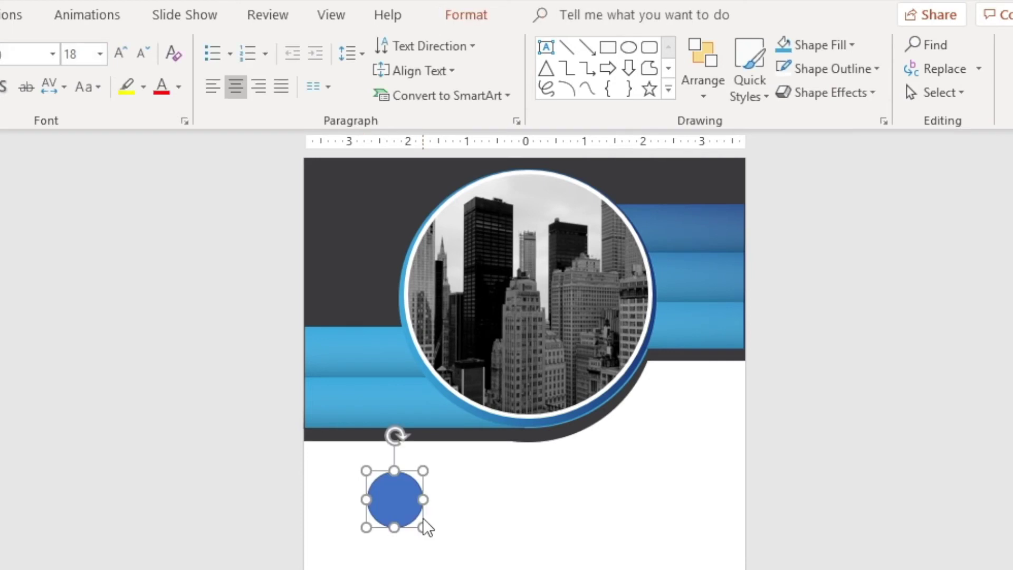
pyautogui.moveTo(397, 508); pyautogui.dragTo(384, 503)
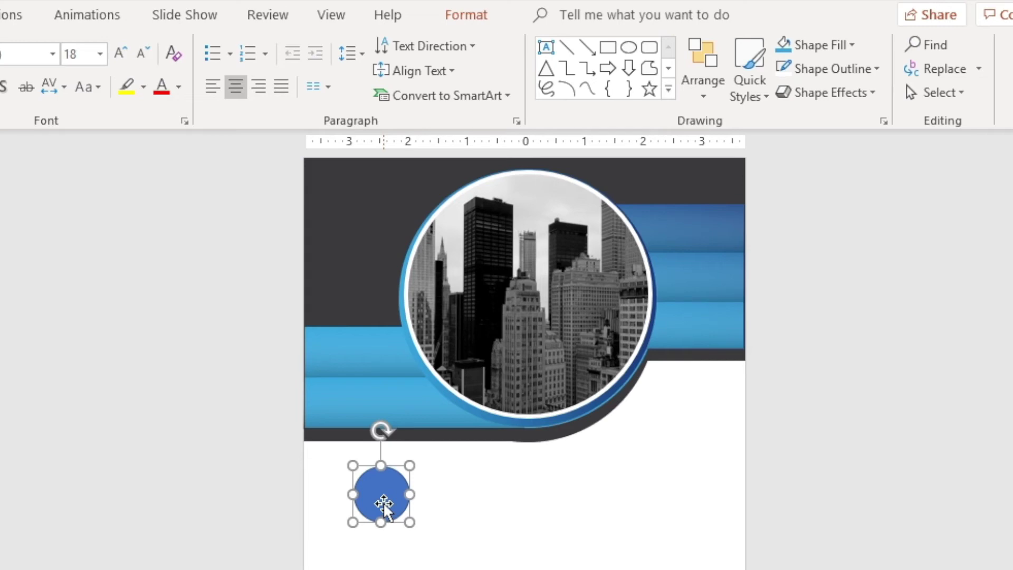
pyautogui.click(850, 45)
pyautogui.click(823, 320)
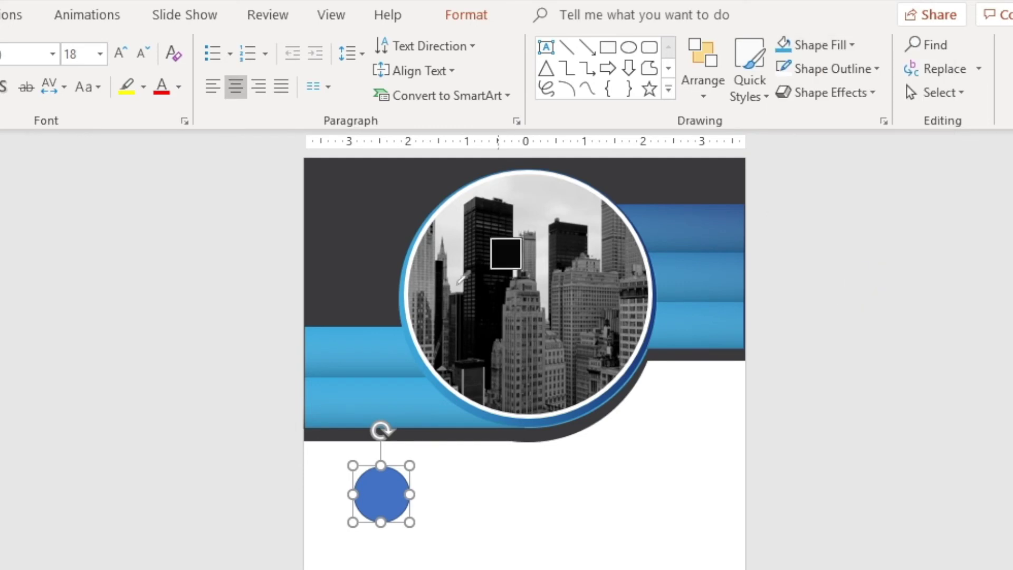
pyautogui.click(357, 256)
# Step: Set the small circle to No Outline and discard an offset duplicate
pyautogui.click(878, 69)
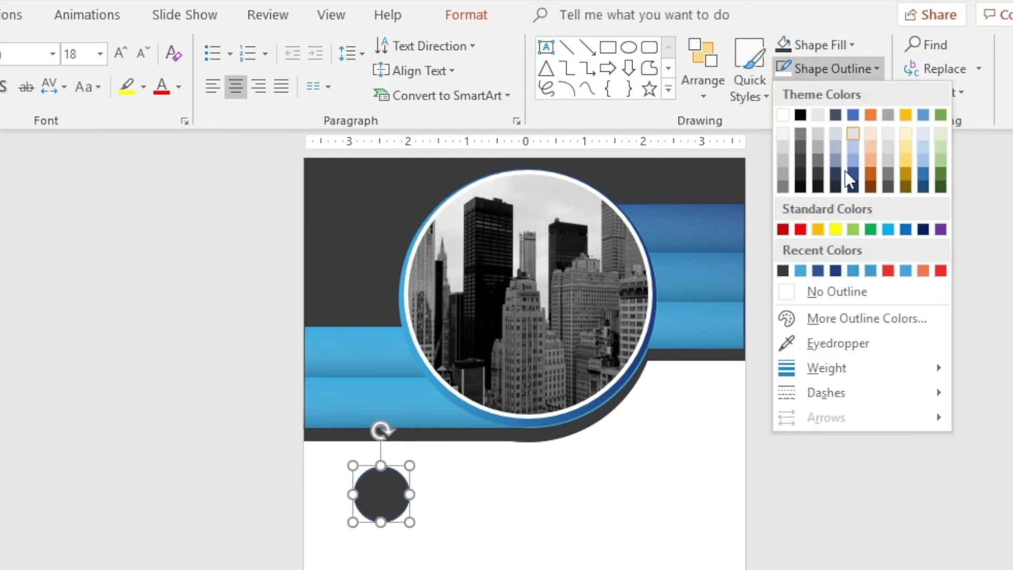
pyautogui.click(828, 292)
pyautogui.click(554, 568)
pyautogui.click(389, 502)
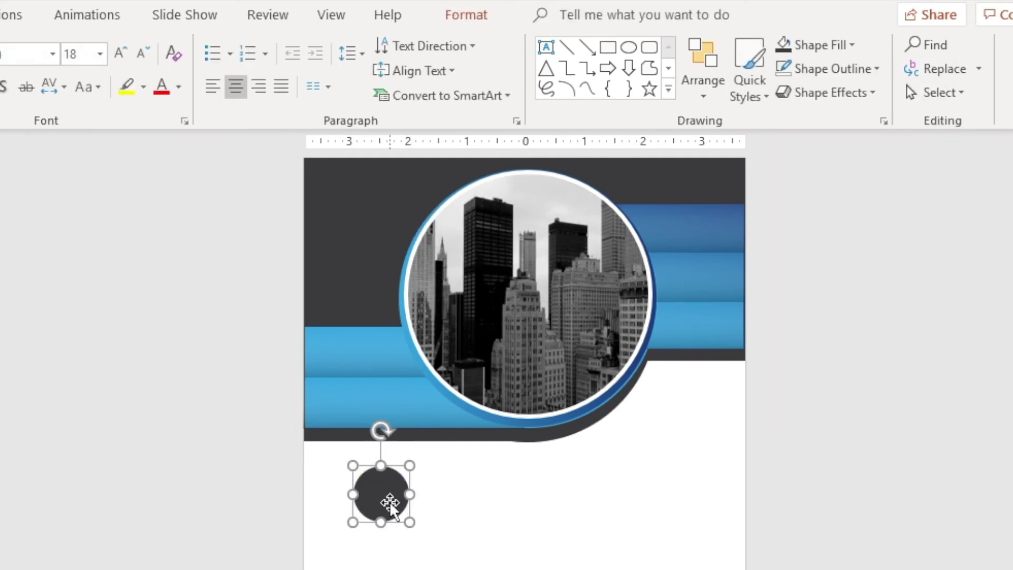
pyautogui.hotkey('ctrl', 'd')
pyautogui.press('Delete')
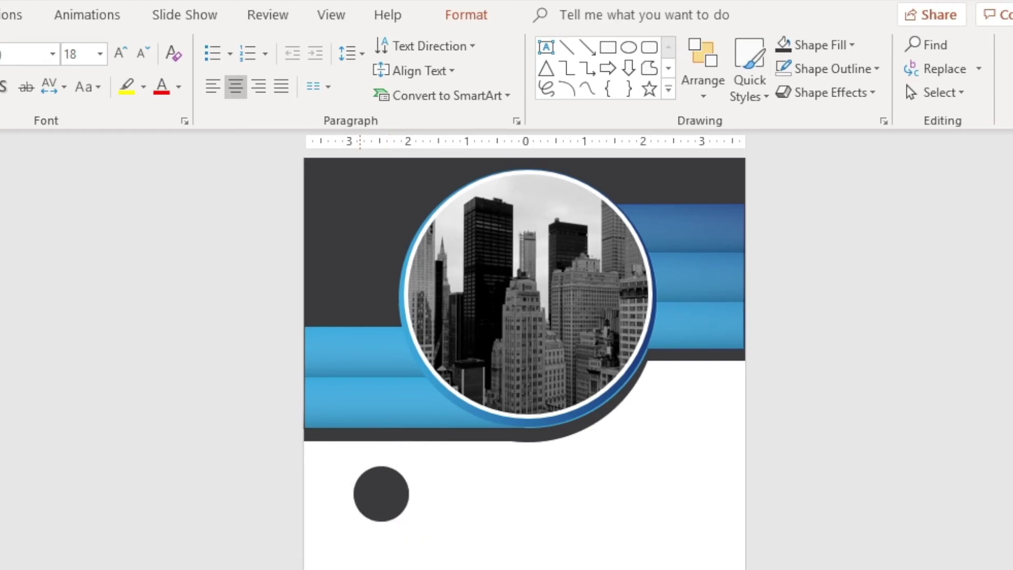
pyautogui.press('Escape')
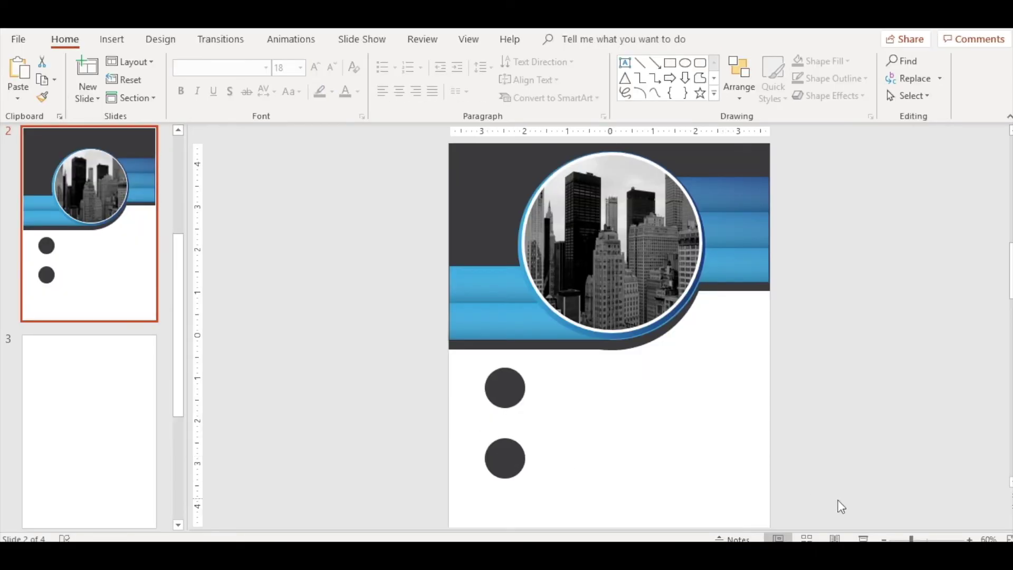
# Step: Copy a third circle below to form a left column of three and nudge the column into place
pyautogui.click(502, 467)
pyautogui.moveTo(502, 467); pyautogui.dragTo(501, 519)
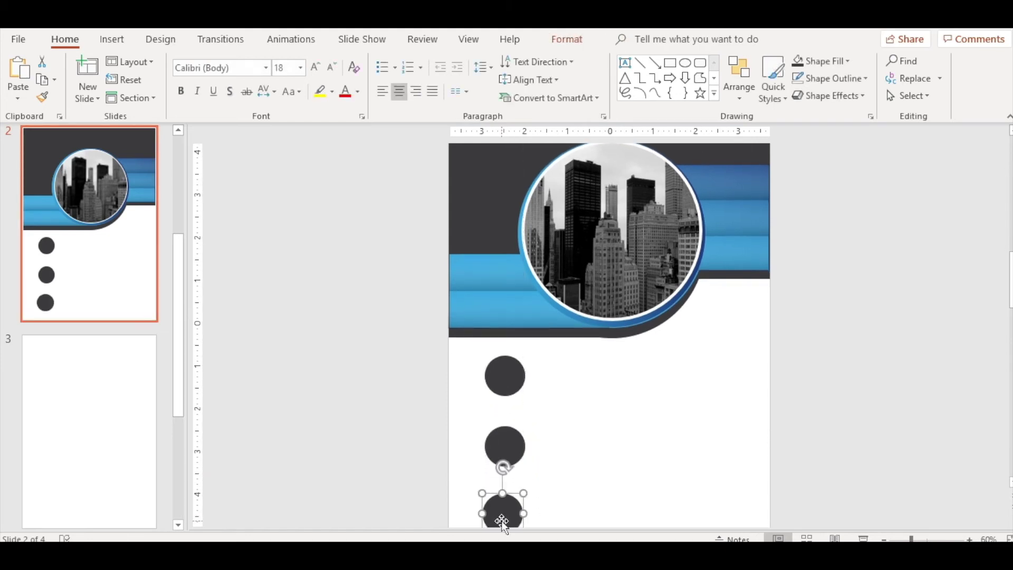
pyautogui.click(575, 394)
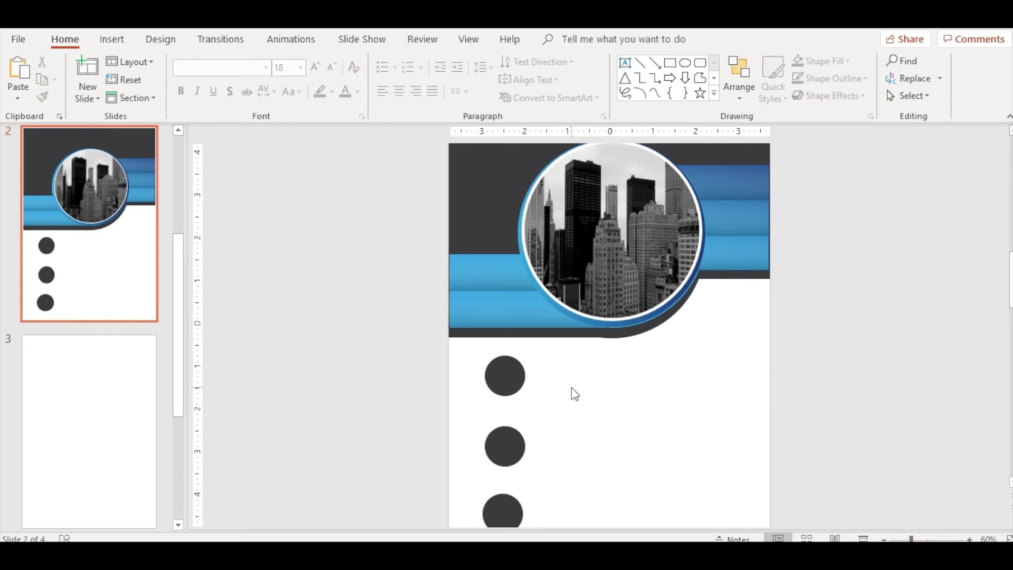
pyautogui.moveTo(461, 351); pyautogui.dragTo(584, 517)
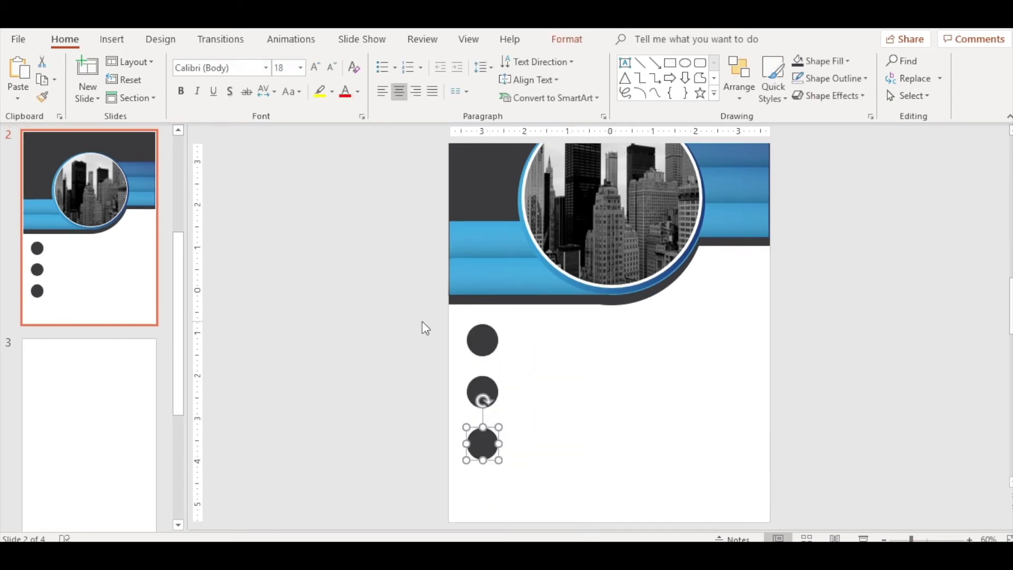
pyautogui.click(424, 327)
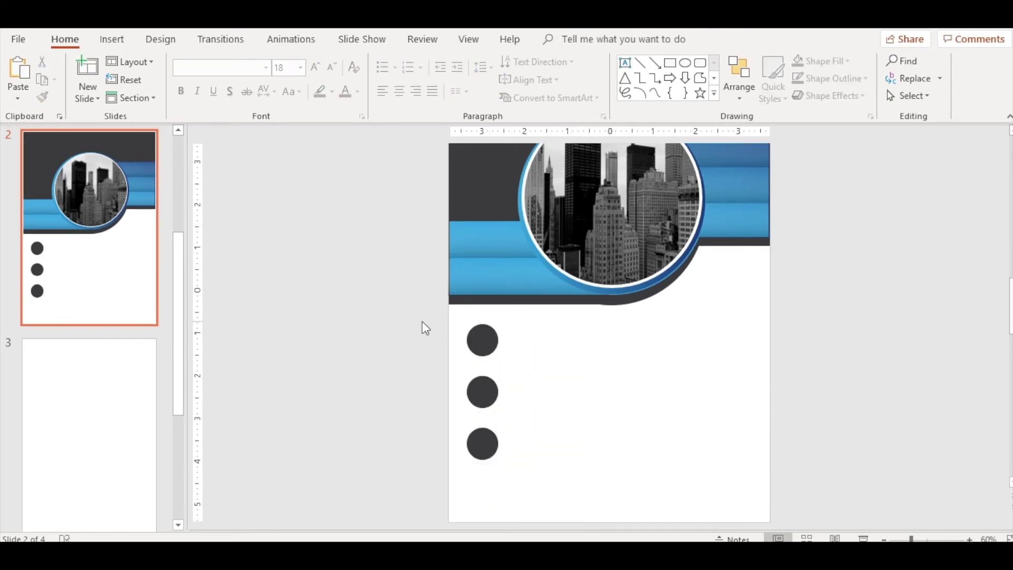
pyautogui.moveTo(422, 322); pyautogui.dragTo(545, 478)
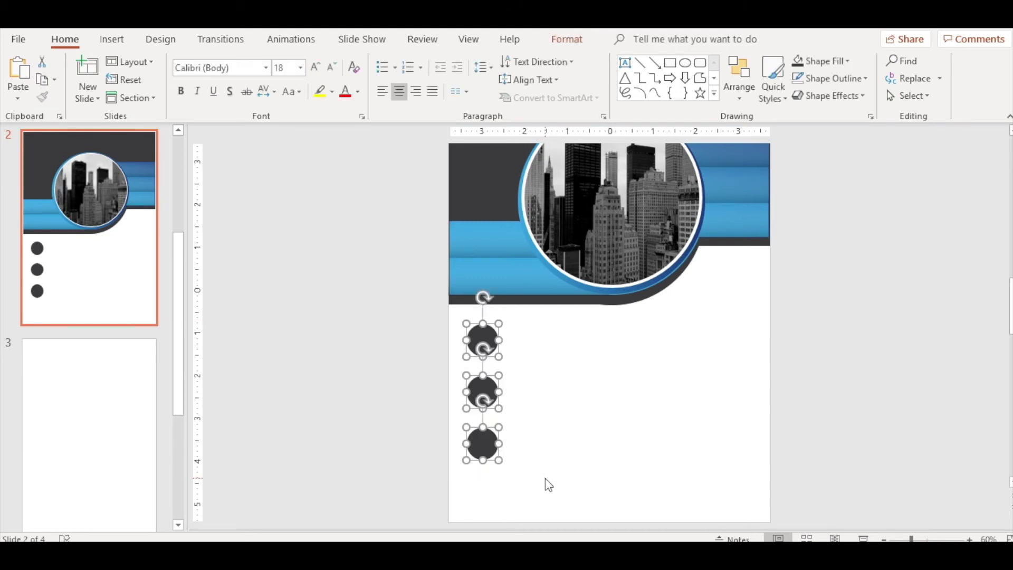
pyautogui.press('Right')
pyautogui.press('Down')
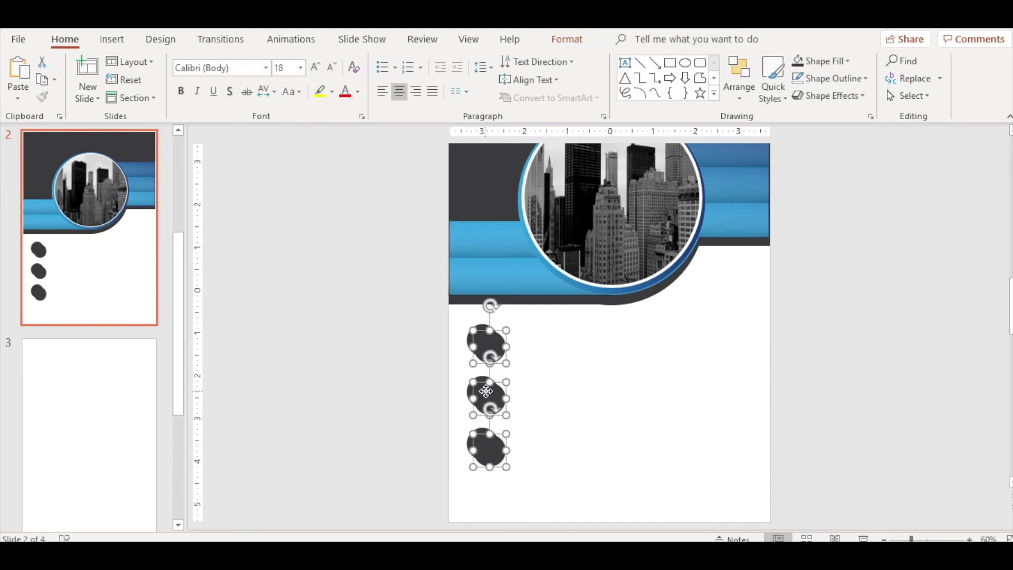
# Step: Copy the three-circle column to the right and open the Insert Icons library
pyautogui.moveTo(486, 391); pyautogui.dragTo(632, 384)
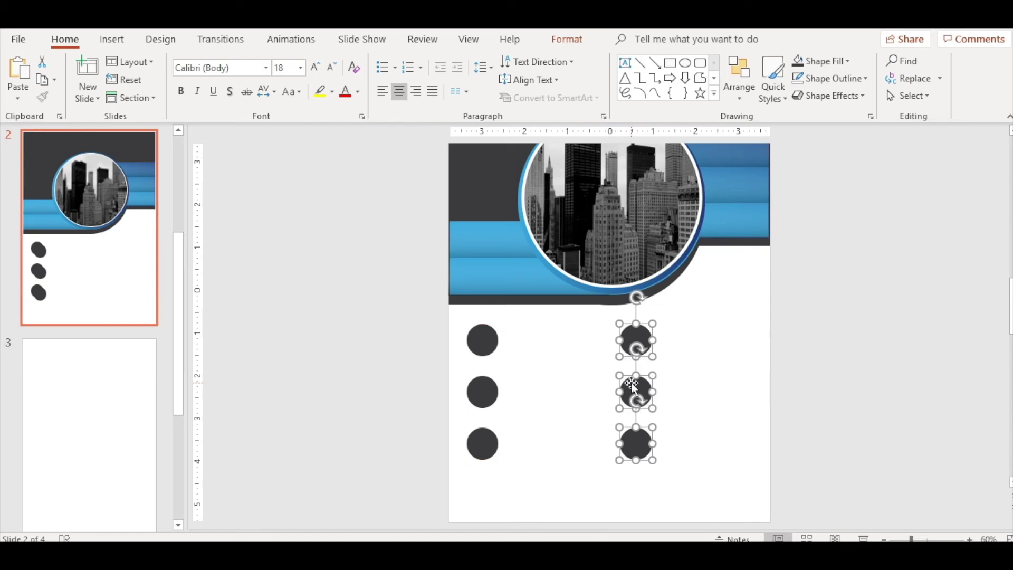
pyautogui.click(549, 385)
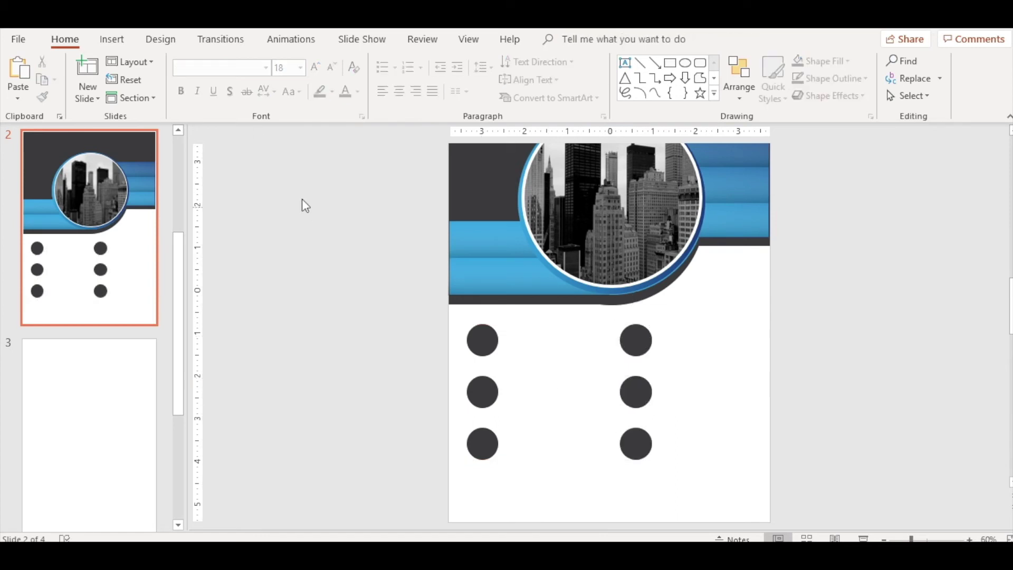
pyautogui.click(111, 42)
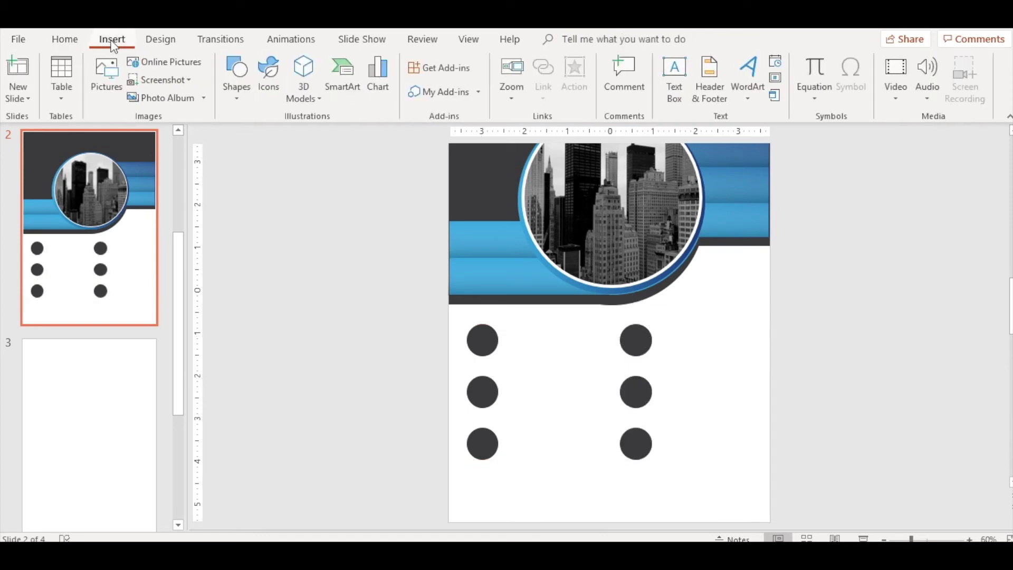
pyautogui.click(267, 77)
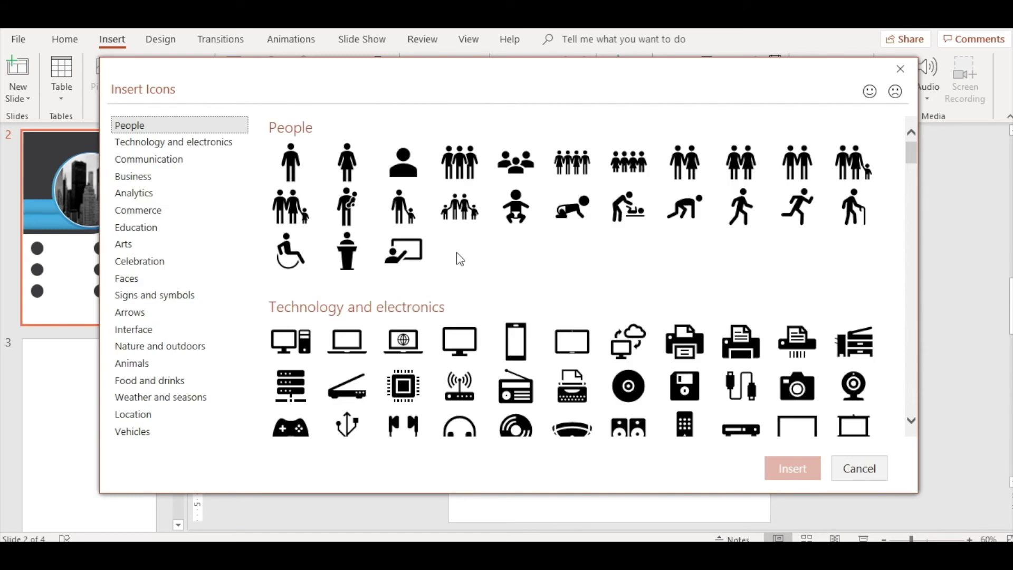
# Step: Insert envelope, people-group, handshake, clapperboard and trophy icons from the library
pyautogui.moveTo(914, 154); pyautogui.dragTo(917, 178)
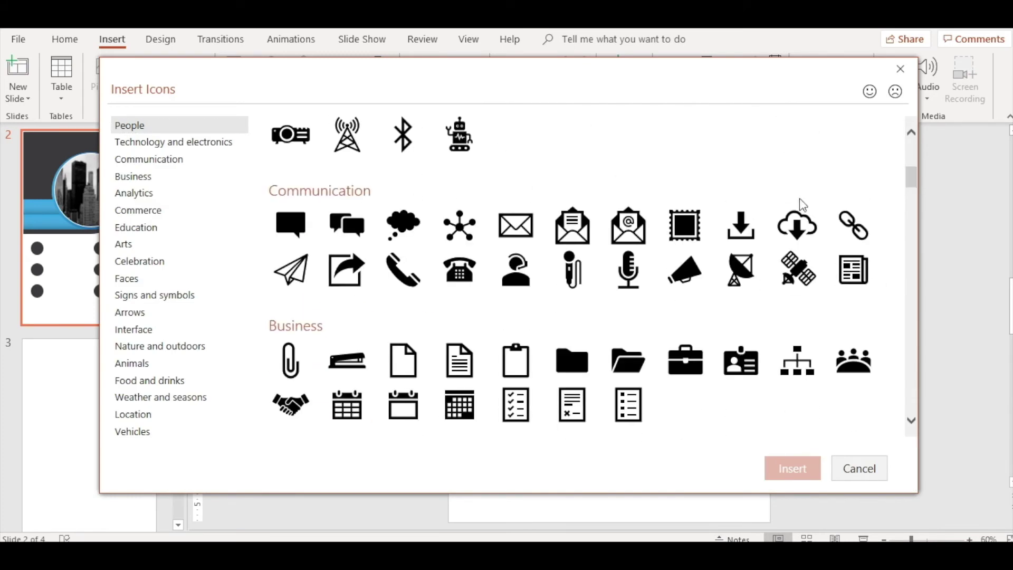
pyautogui.click(572, 225)
pyautogui.click(854, 361)
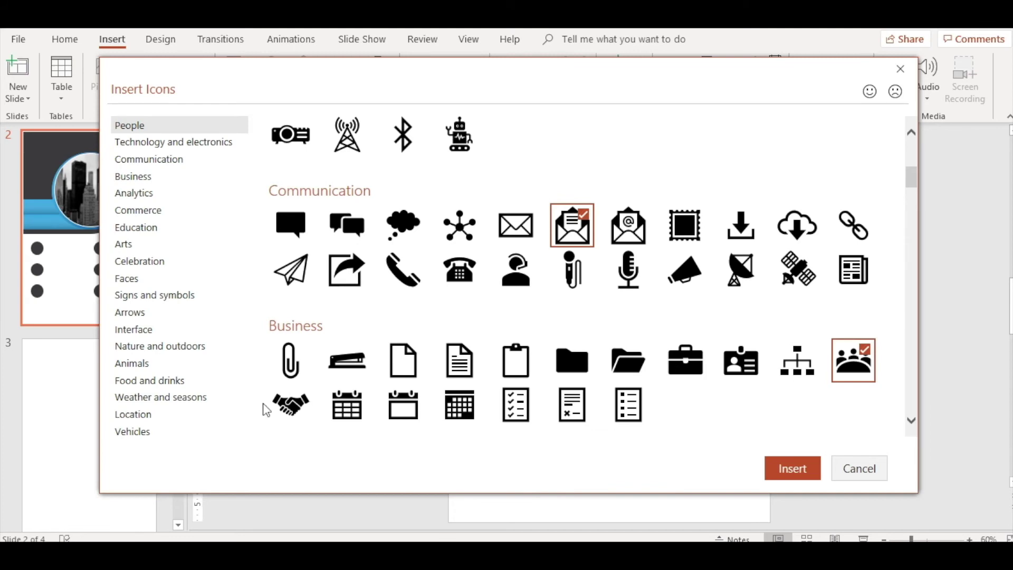
pyautogui.click(290, 405)
pyautogui.moveTo(907, 172); pyautogui.dragTo(891, 236)
pyautogui.click(516, 389)
pyautogui.click(361, 286)
pyautogui.click(792, 468)
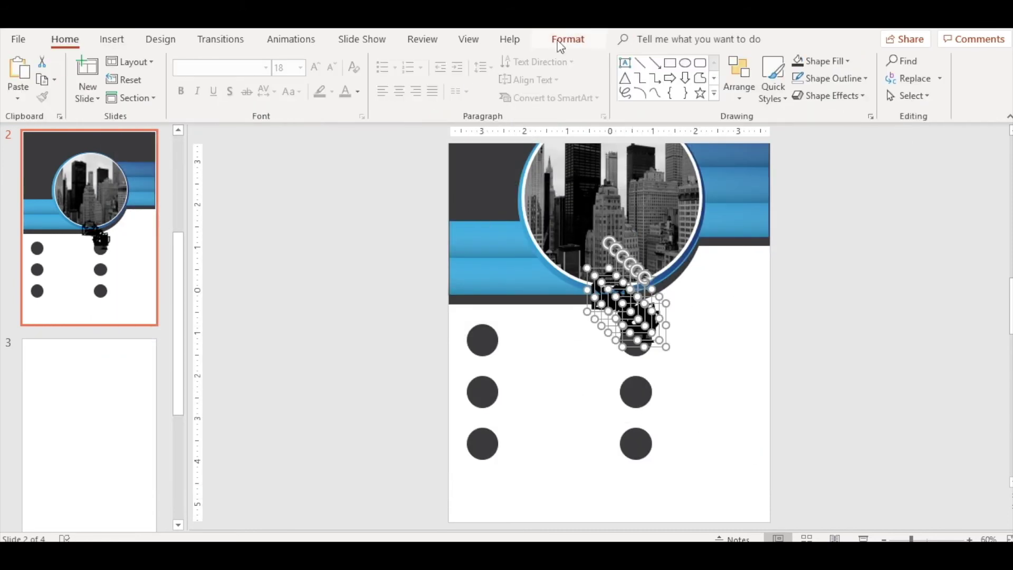
# Step: Fill the inserted icons with the header band's light blue, RGB(75,173,217), via eyedropper
pyautogui.click(561, 40)
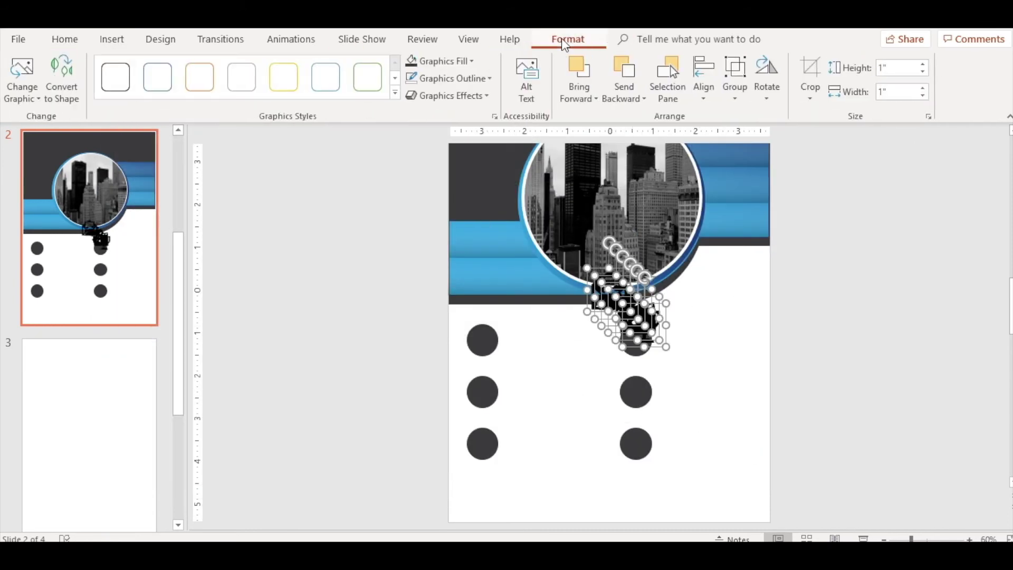
pyautogui.click(473, 62)
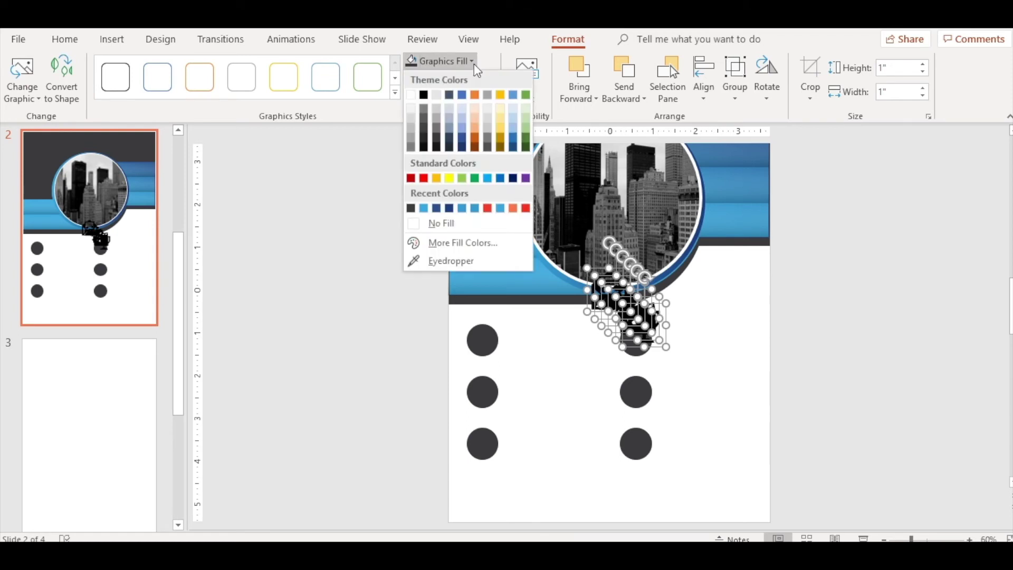
pyautogui.click(468, 260)
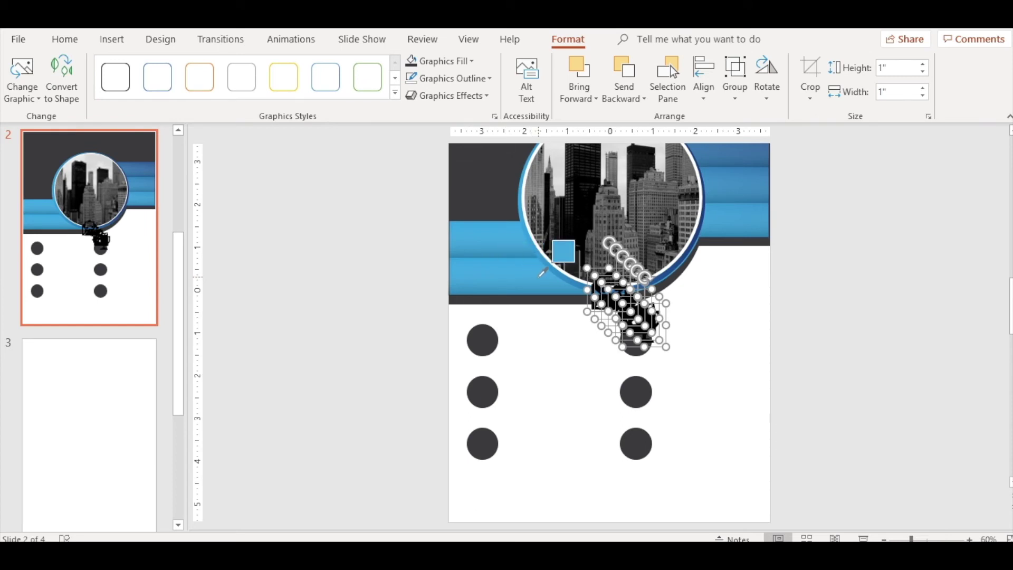
pyautogui.click(543, 273)
pyautogui.click(718, 358)
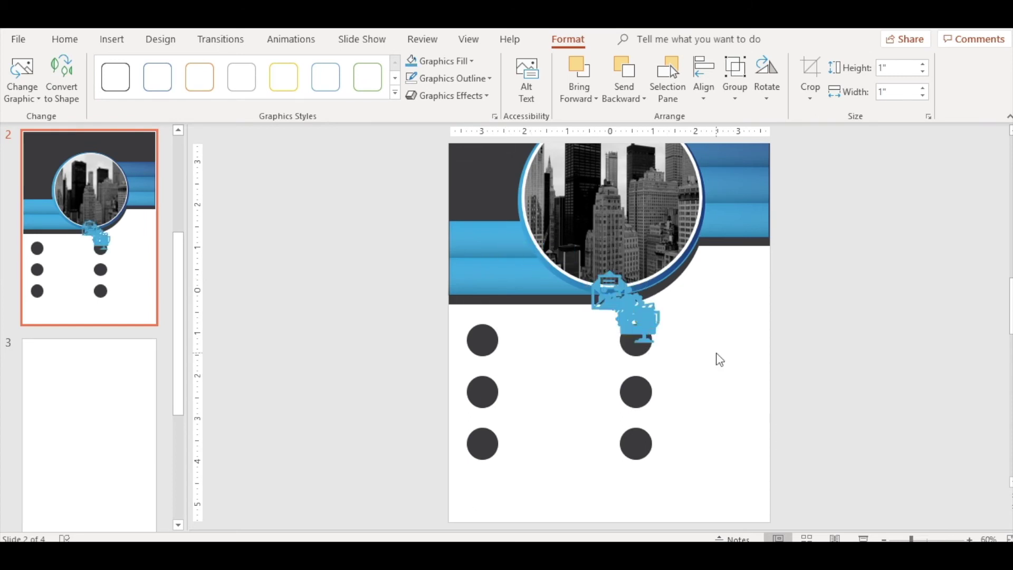
# Step: Place trophy, clapperboard and gears (shrunk to about 0.53 inch) on the left circles
pyautogui.click(648, 325)
pyautogui.moveTo(650, 327); pyautogui.dragTo(482, 341)
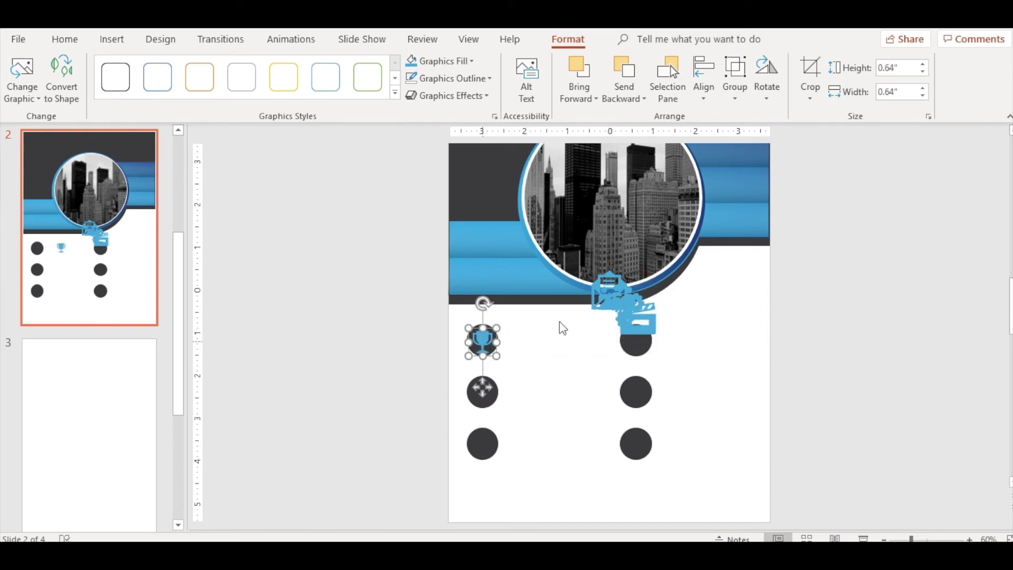
pyautogui.click(640, 312)
pyautogui.moveTo(640, 313); pyautogui.dragTo(483, 394)
pyautogui.click(615, 298)
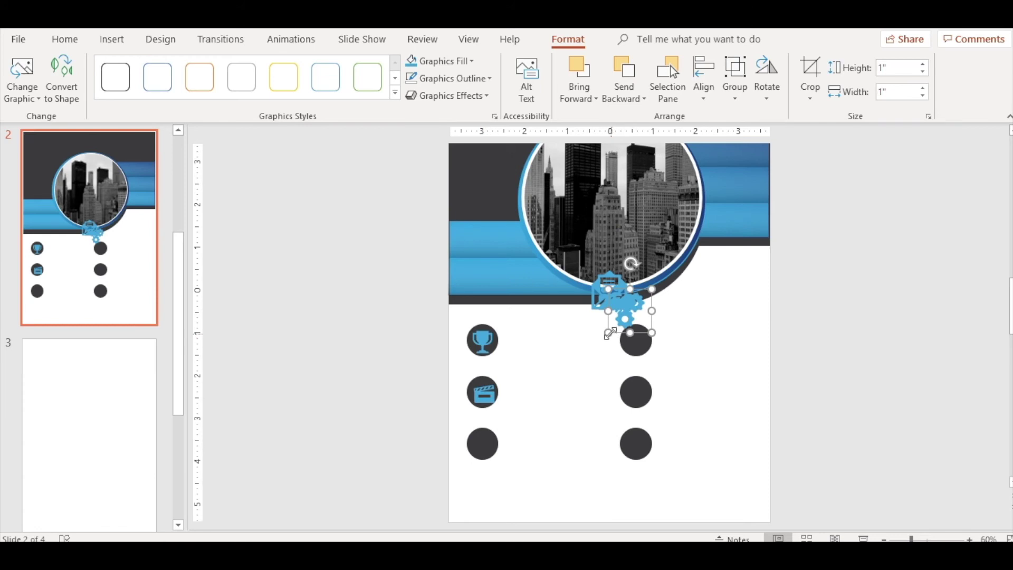
pyautogui.moveTo(607, 289); pyautogui.dragTo(512, 397)
pyautogui.moveTo(484, 432); pyautogui.dragTo(480, 485)
# Step: Place handshake, people and envelope icons on the right circles, then paste a 'Text goes here' text box
pyautogui.moveTo(598, 323); pyautogui.dragTo(636, 340)
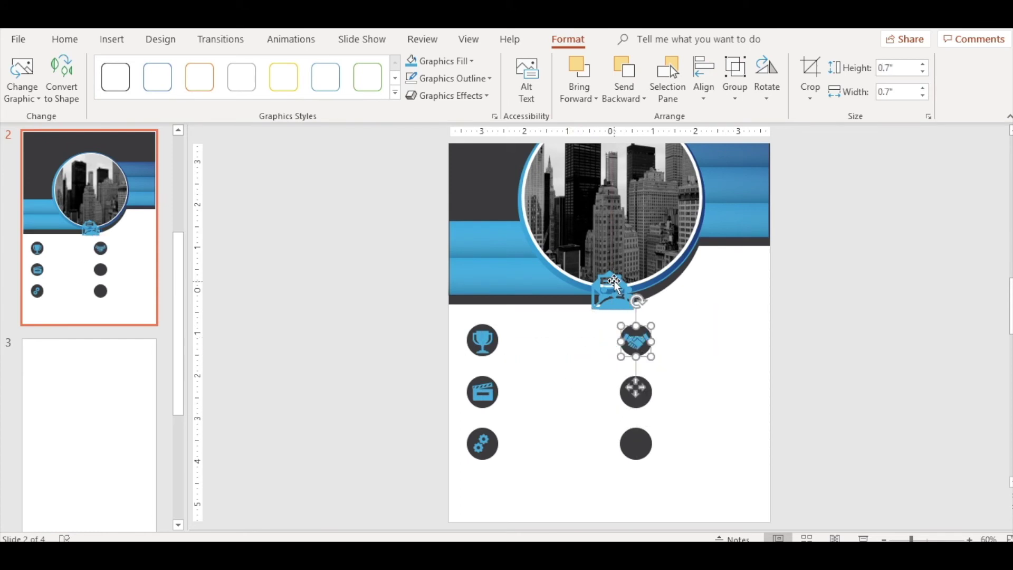
pyautogui.moveTo(610, 298); pyautogui.dragTo(636, 392)
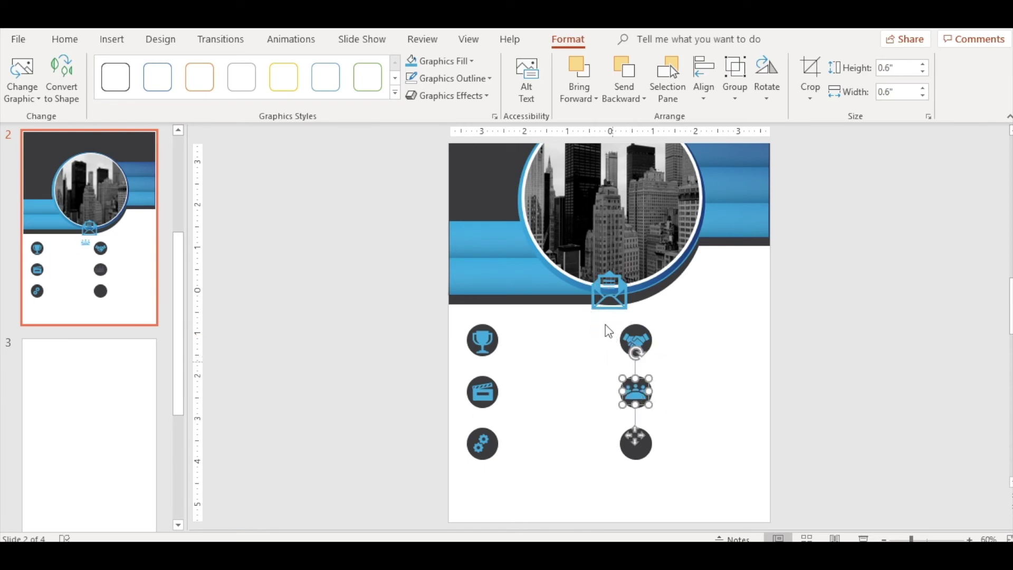
pyautogui.click(610, 296)
pyautogui.click(609, 296)
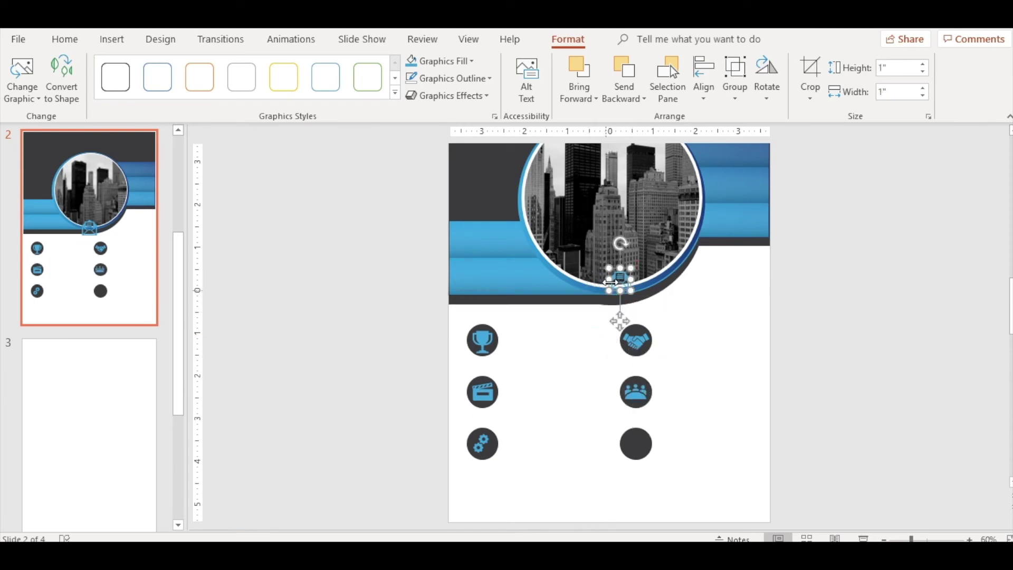
pyautogui.moveTo(620, 317); pyautogui.dragTo(635, 442)
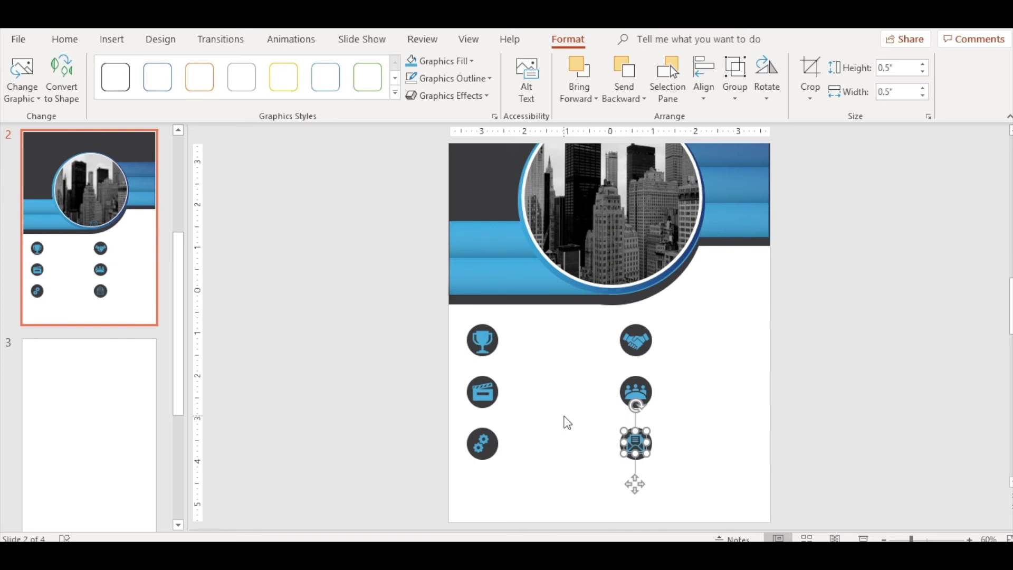
pyautogui.click(566, 421)
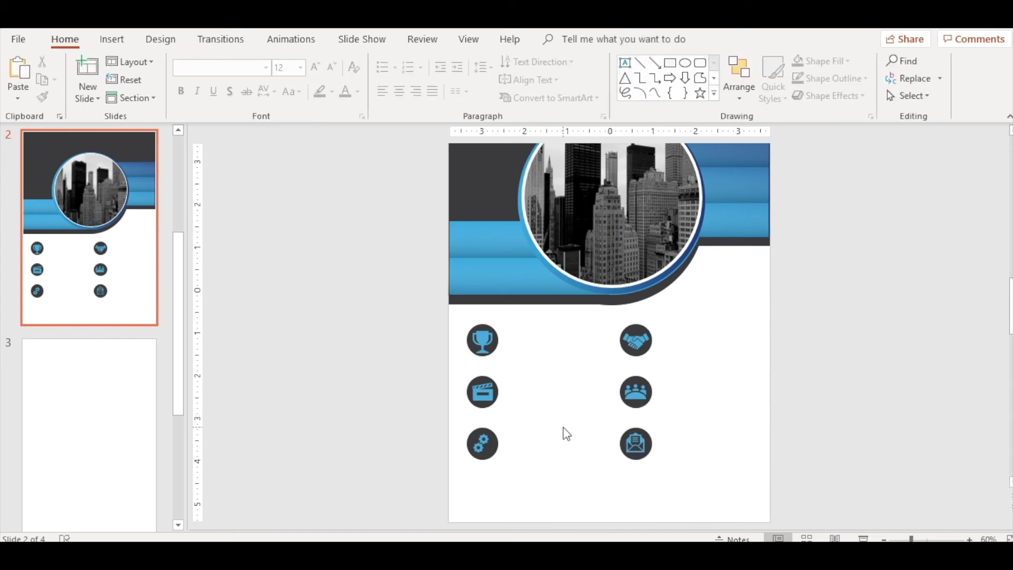
pyautogui.hotkey('ctrl', 'v')
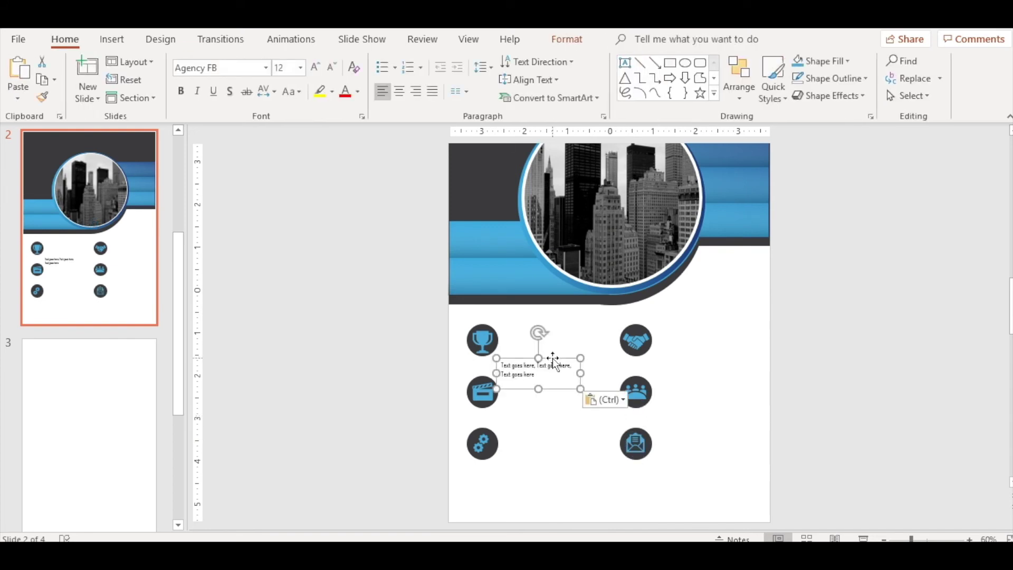
# Step: Position 'Text goes here' copies beside the trophy, gear, handshake, people and envelope icons
pyautogui.moveTo(553, 358); pyautogui.dragTo(565, 385)
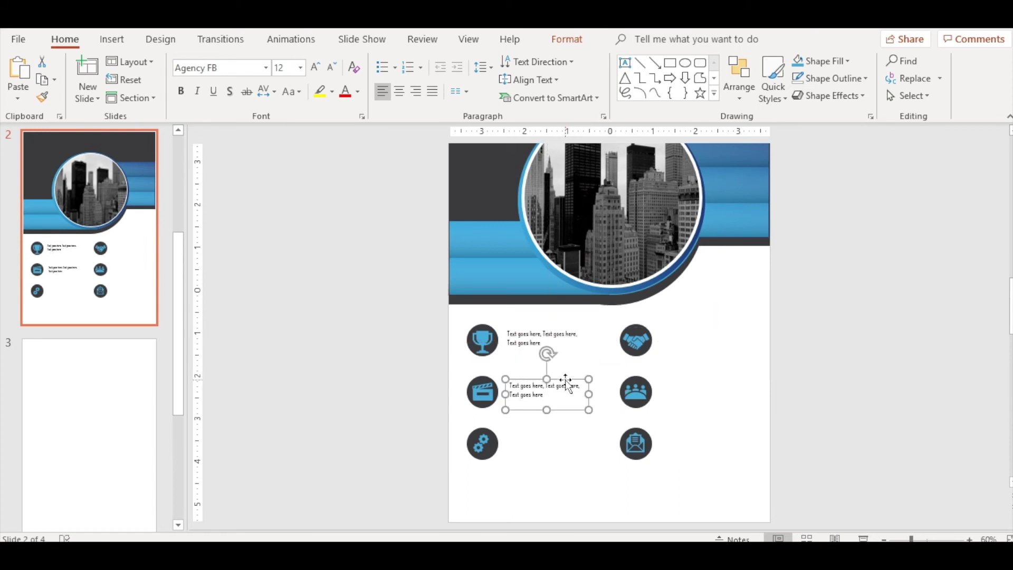
pyautogui.hotkey('ctrl', 'v')
pyautogui.moveTo(562, 435); pyautogui.dragTo(557, 425)
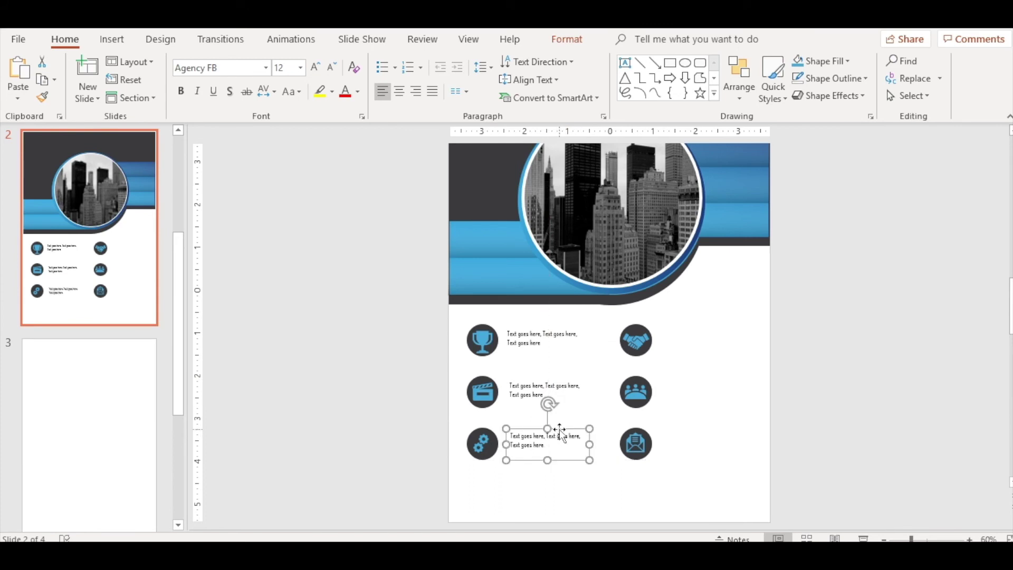
pyautogui.hotkey('ctrl', 'v')
pyautogui.moveTo(568, 486); pyautogui.dragTo(722, 333)
pyautogui.hotkey('ctrl', 'v')
pyautogui.moveTo(870, 226); pyautogui.dragTo(724, 385)
pyautogui.hotkey('ctrl', 'v')
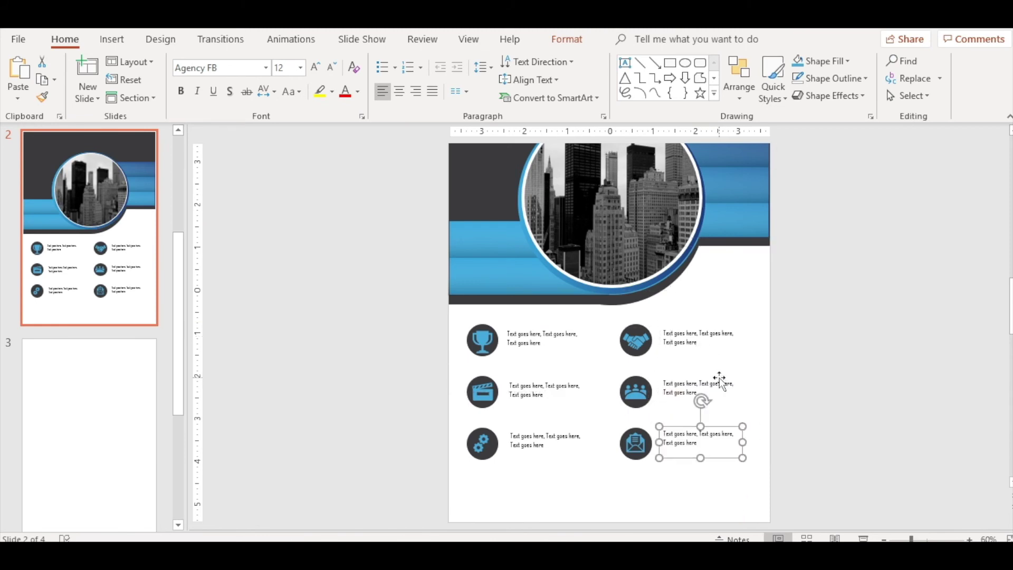
pyautogui.click(594, 497)
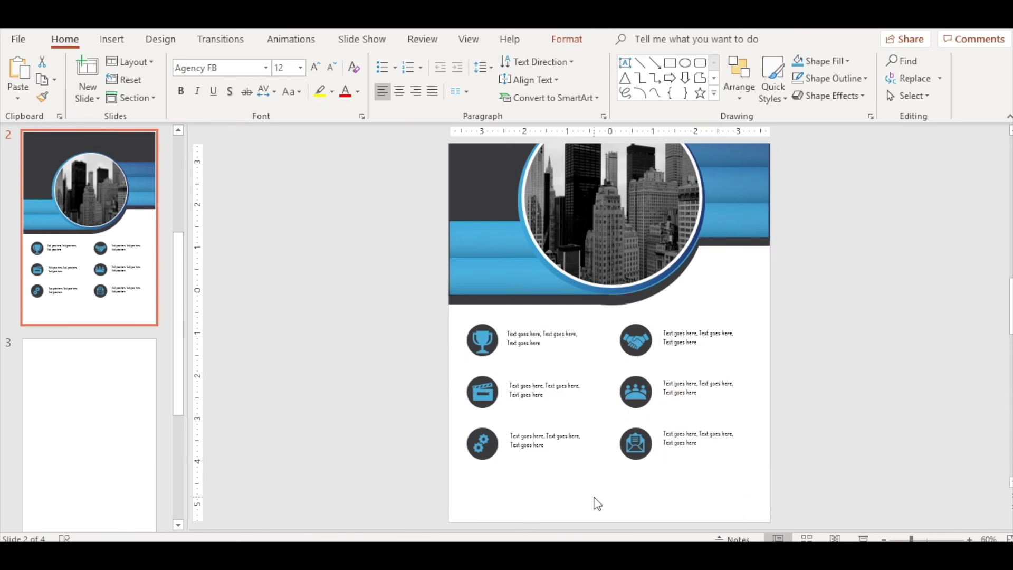
pyautogui.click(671, 64)
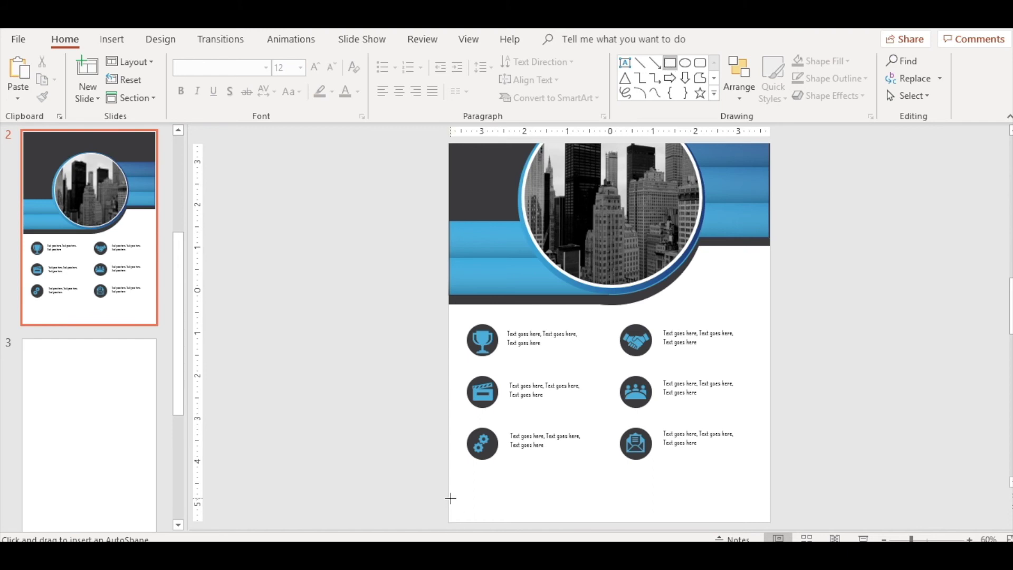
# Step: Draw a bar along the page bottom and give it a light-blue-to-navy gradient fill
pyautogui.moveTo(450, 498); pyautogui.dragTo(768, 519)
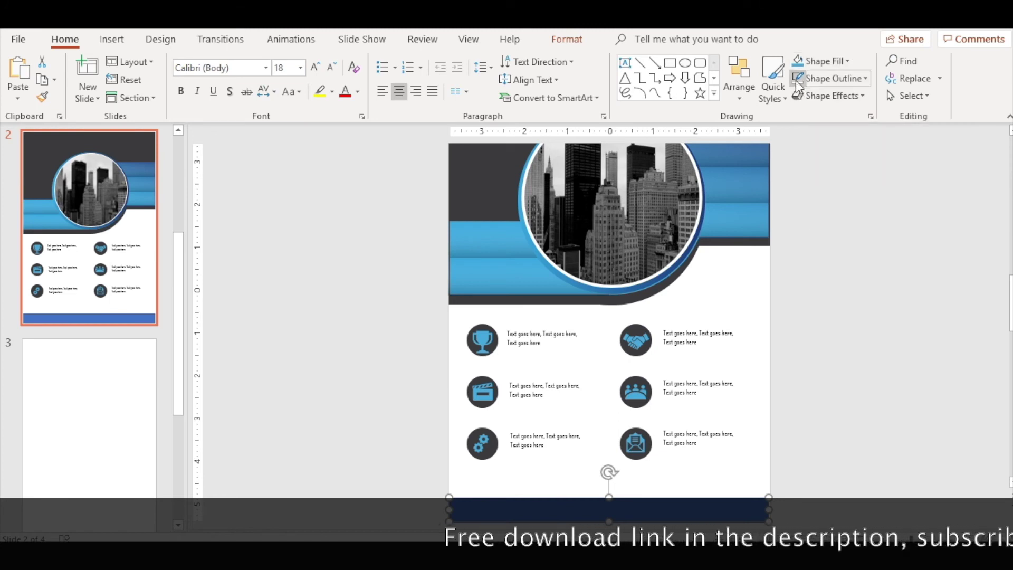
pyautogui.rightClick(671, 513)
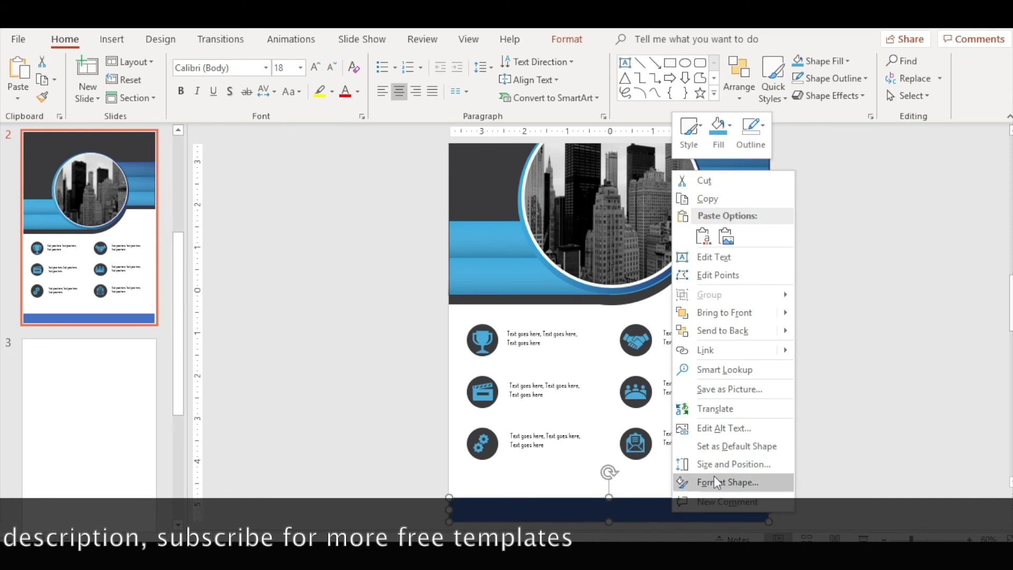
pyautogui.click(717, 482)
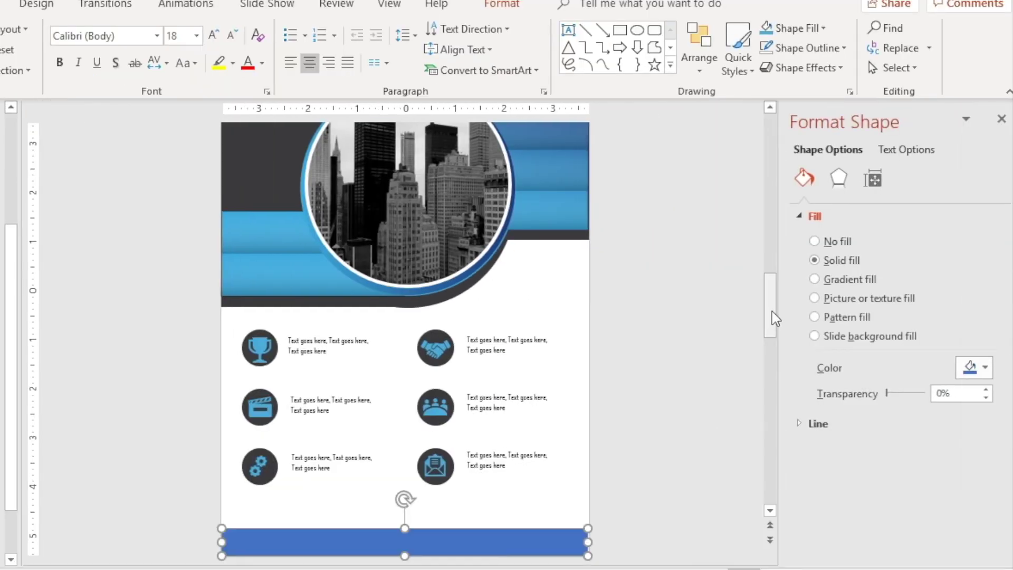
pyautogui.click(816, 278)
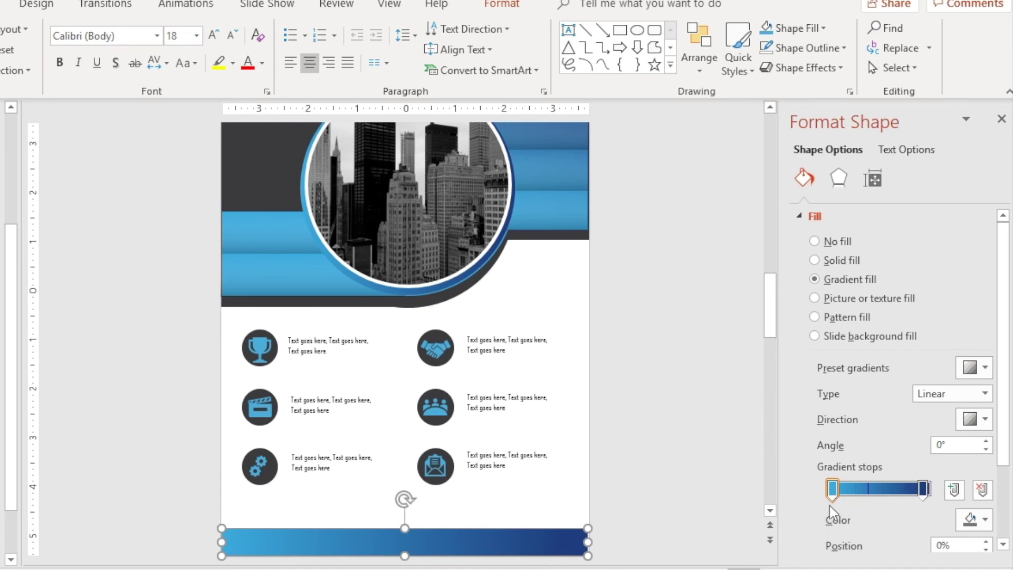
pyautogui.click(697, 513)
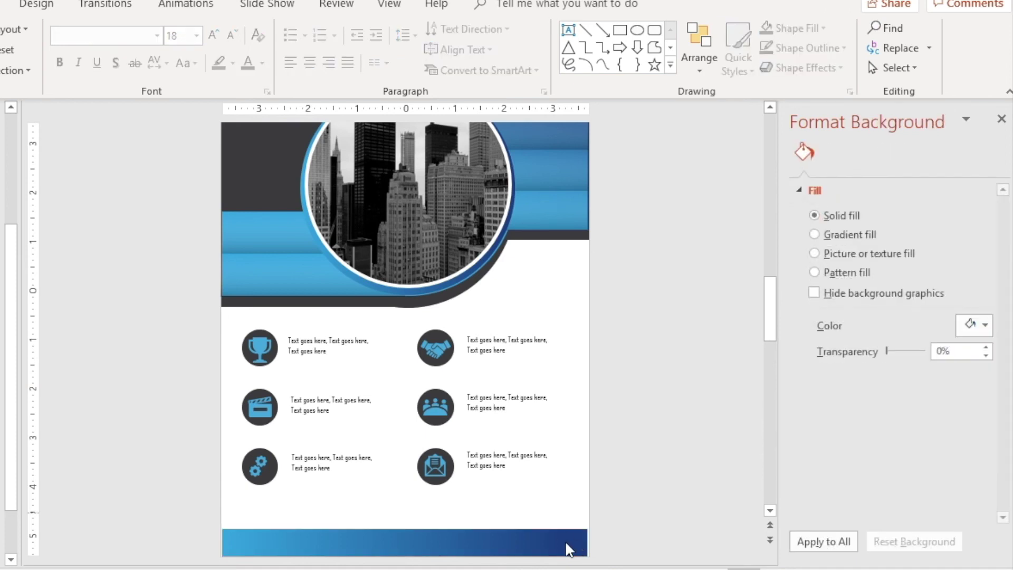
pyautogui.click(565, 543)
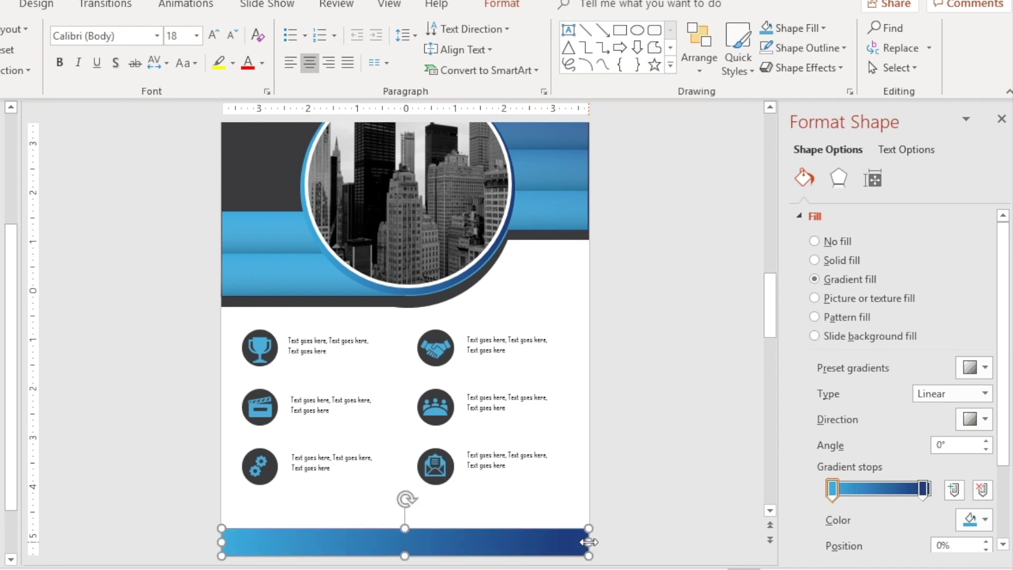
pyautogui.click(624, 511)
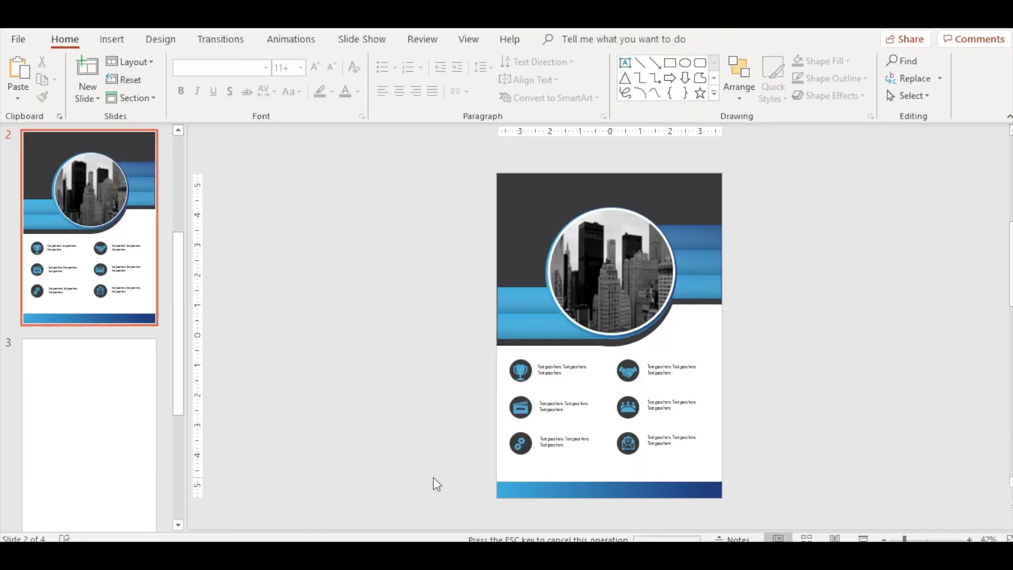
# Step: Paste the Twitter, Instagram and website strip with icons onto the footer bar
pyautogui.hotkey('ctrl', 'v')
pyautogui.click(433, 479)
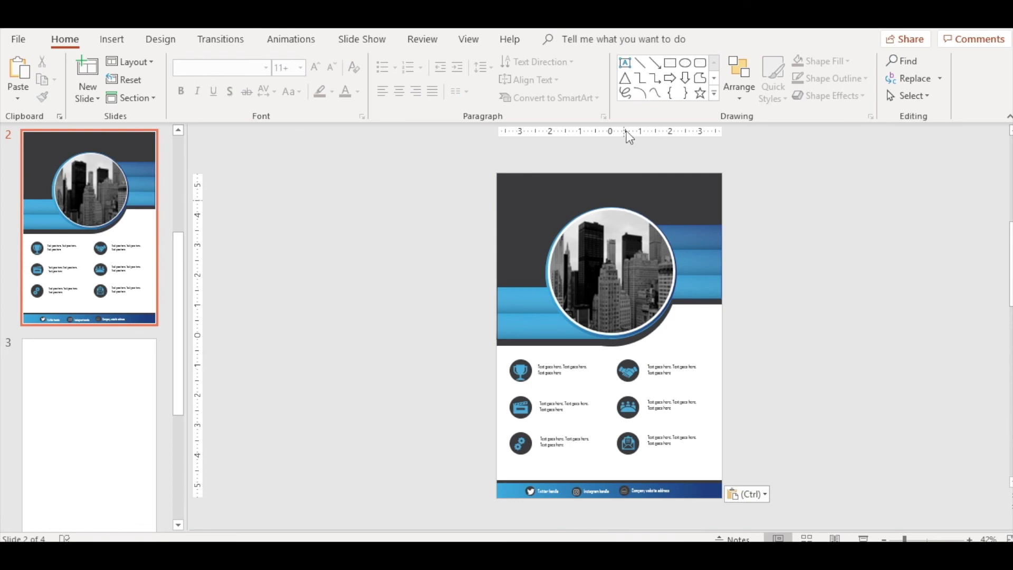
pyautogui.click(626, 64)
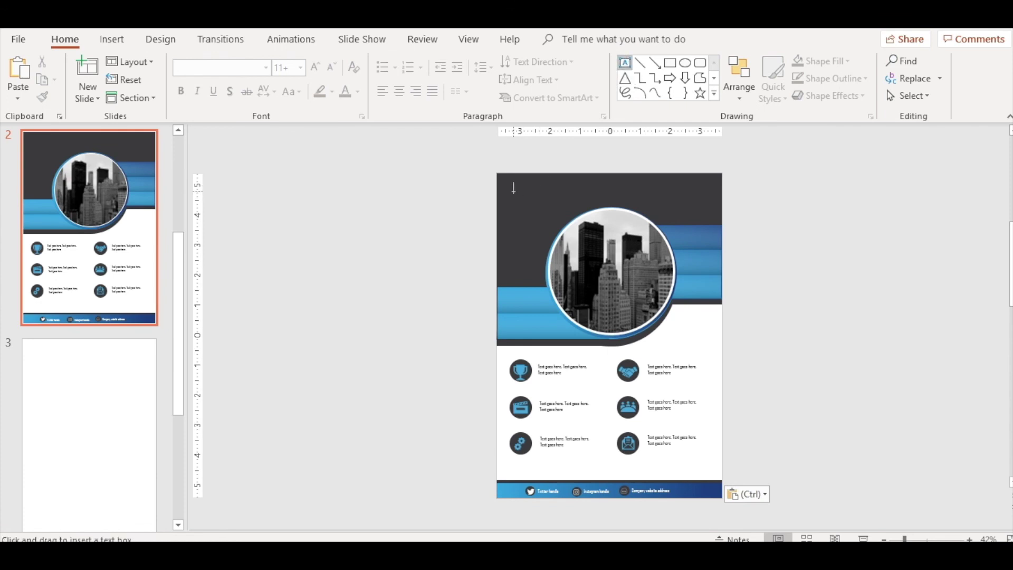
# Step: Discard a stray text box and paste 'HEADLINE TEXT GOES HERE' and 'COMPANY LOGO' into the header
pyautogui.moveTo(513, 188); pyautogui.dragTo(543, 209)
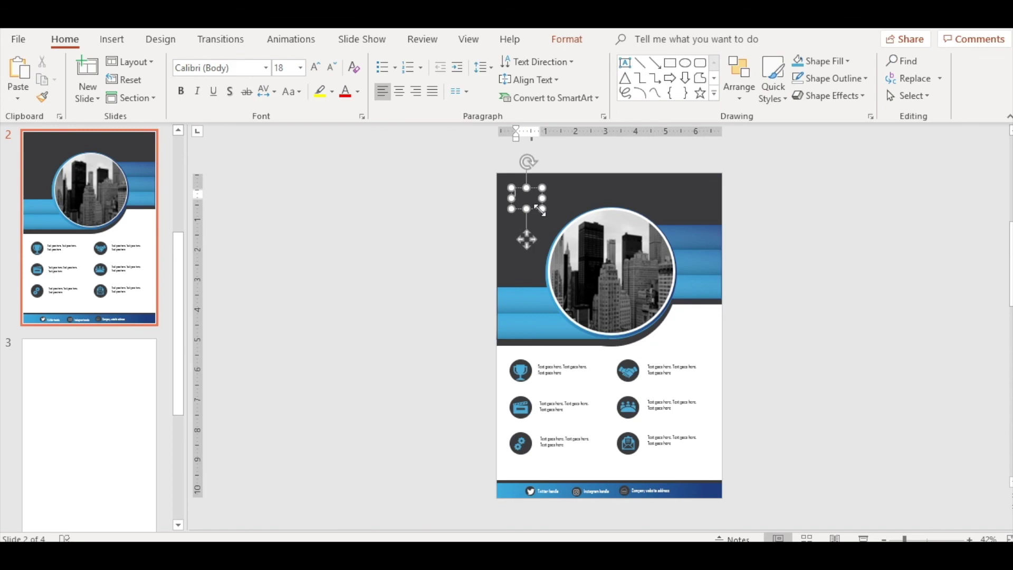
pyautogui.press('Escape')
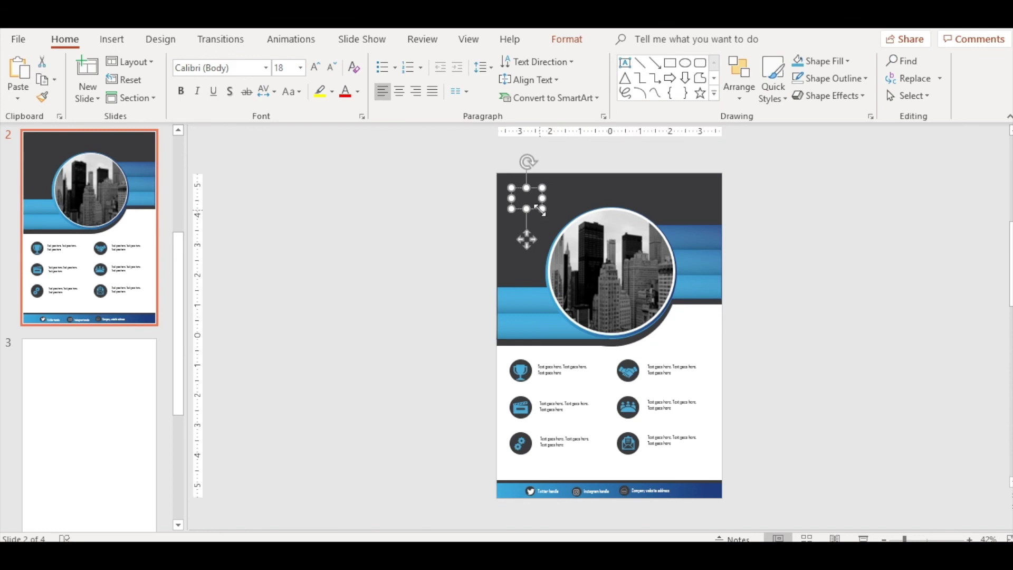
pyautogui.click(479, 222)
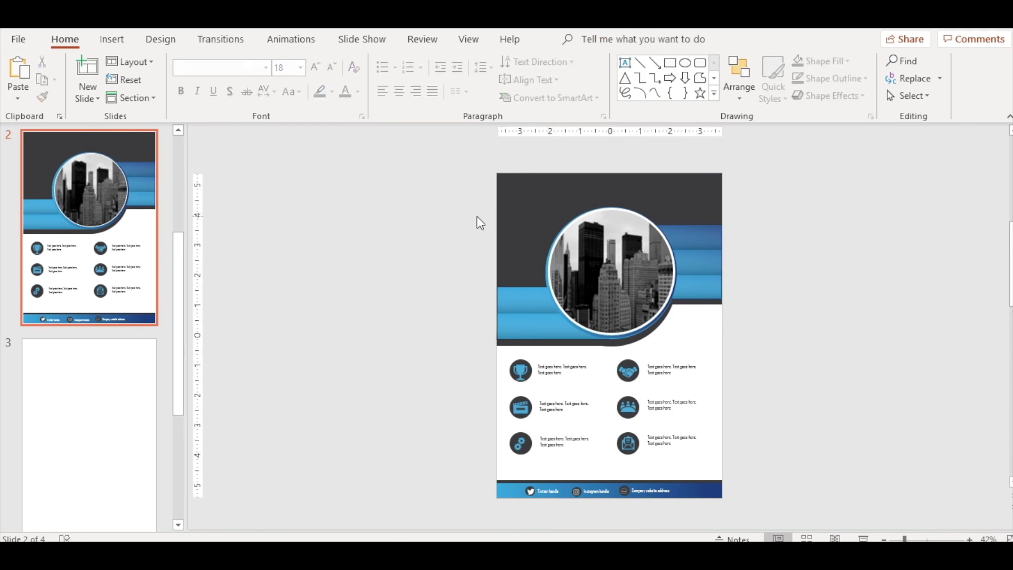
pyautogui.hotkey('ctrl', 'v')
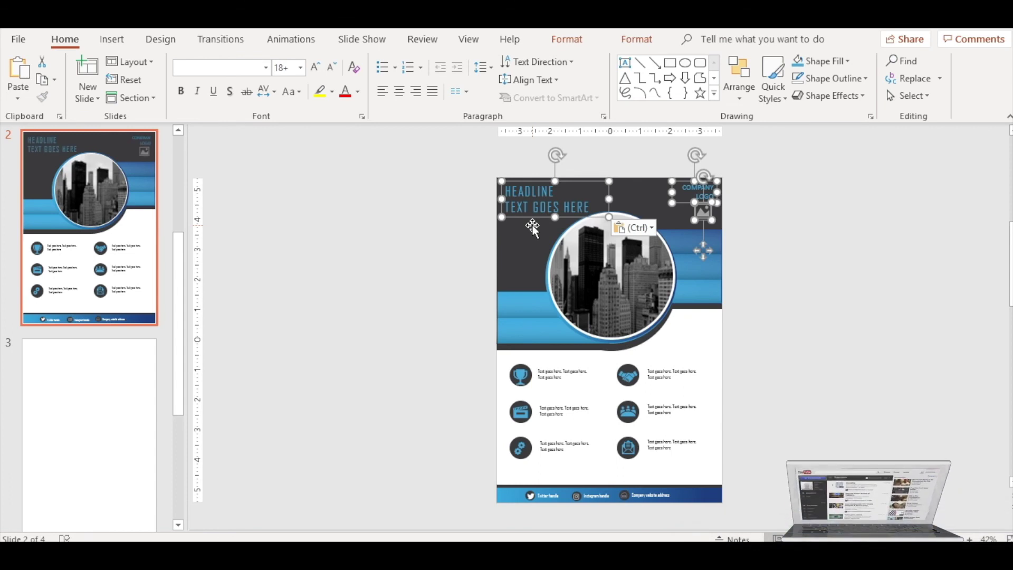
pyautogui.click(439, 267)
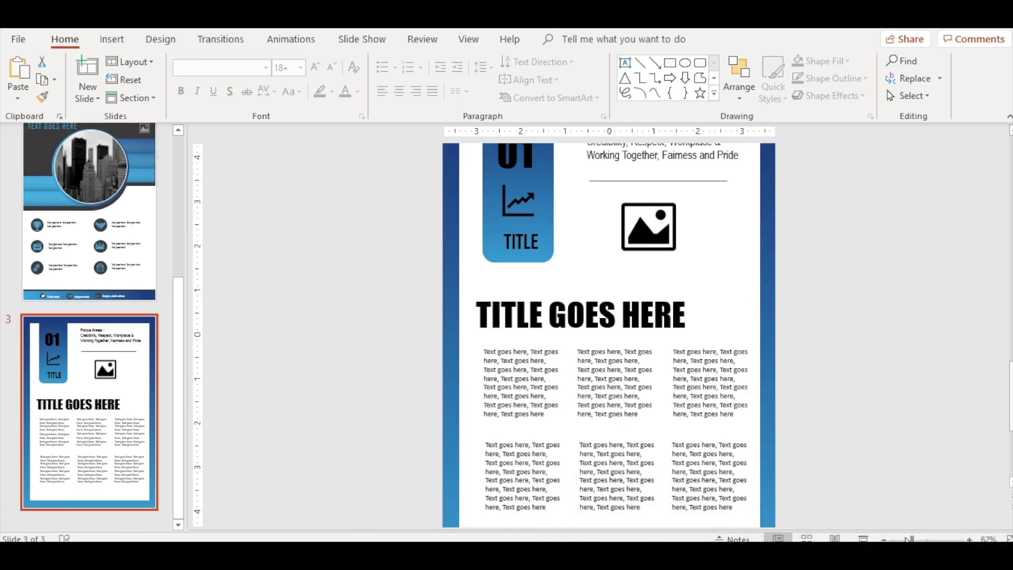
# Step: Zoom out and display the finished newsletter page on slide 2
pyautogui.scroll(-2, 647, 432)
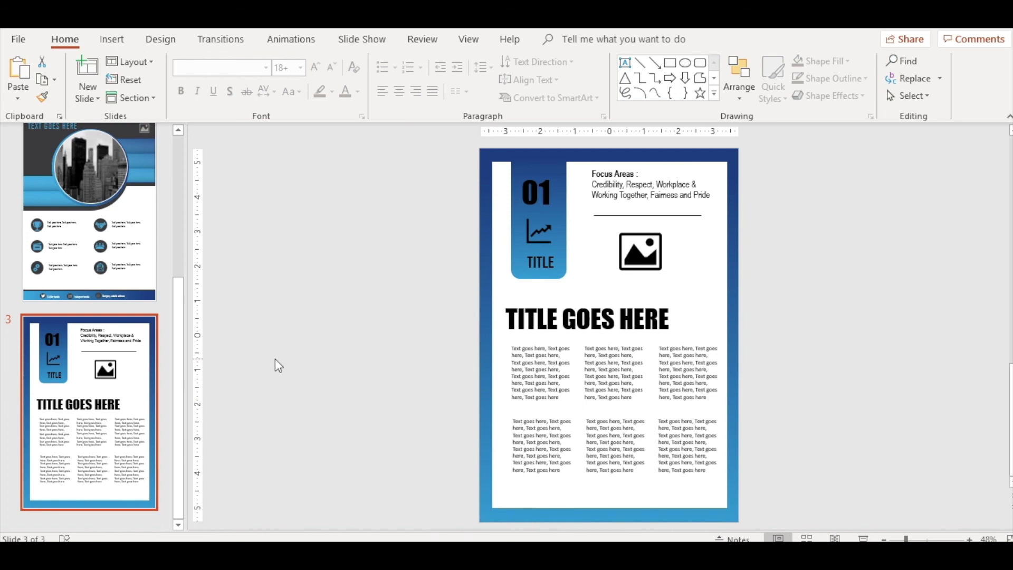
pyautogui.click(98, 264)
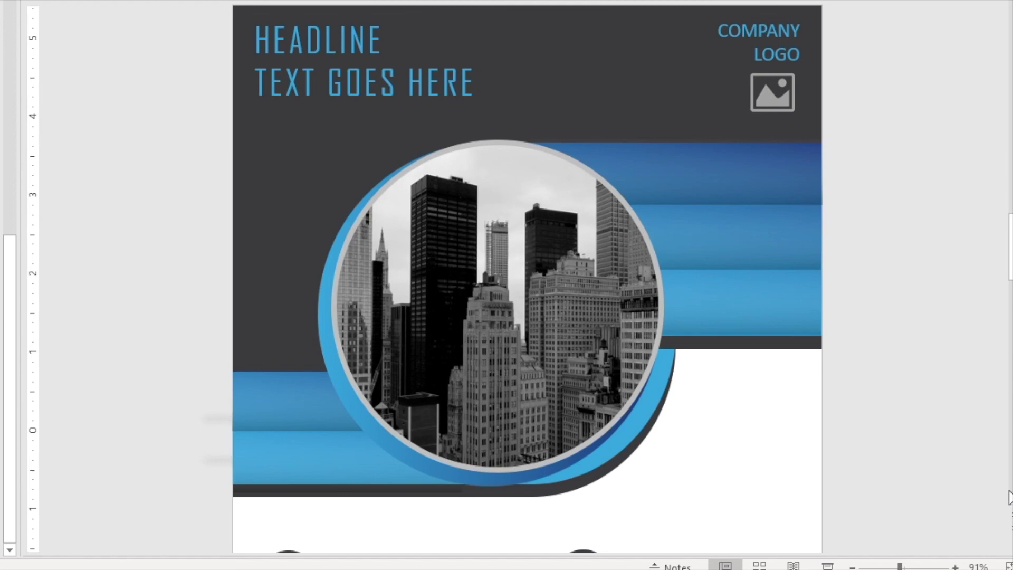
pyautogui.scroll(-4, 528, 280)
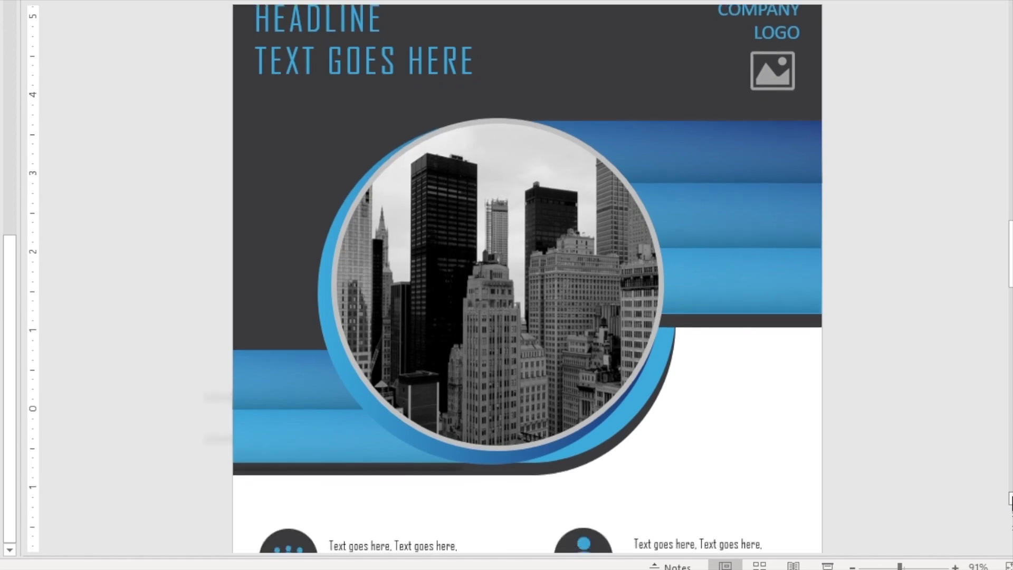
pyautogui.scroll(-4, 1011, 502)
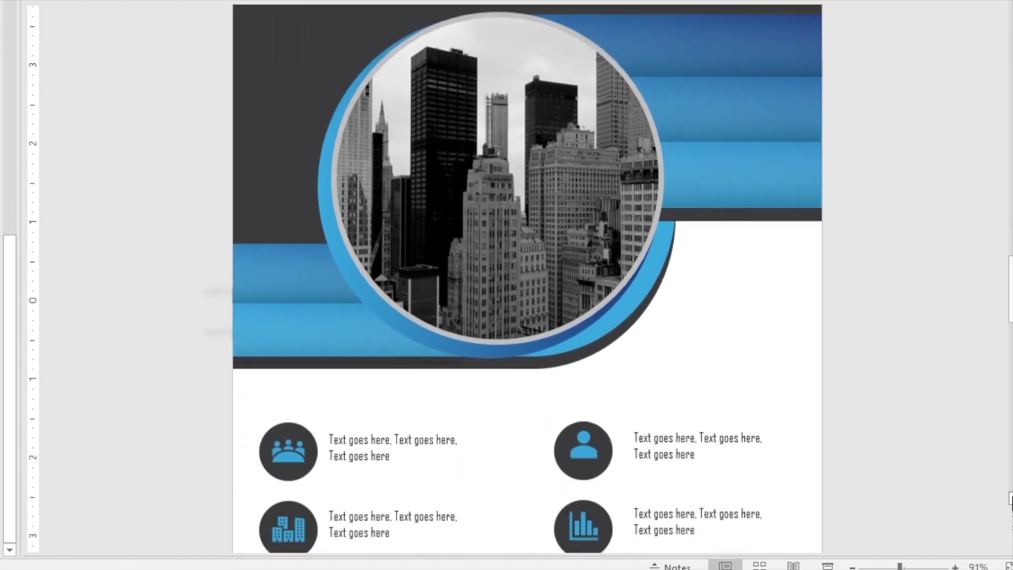
pyautogui.scroll(-2, 1011, 501)
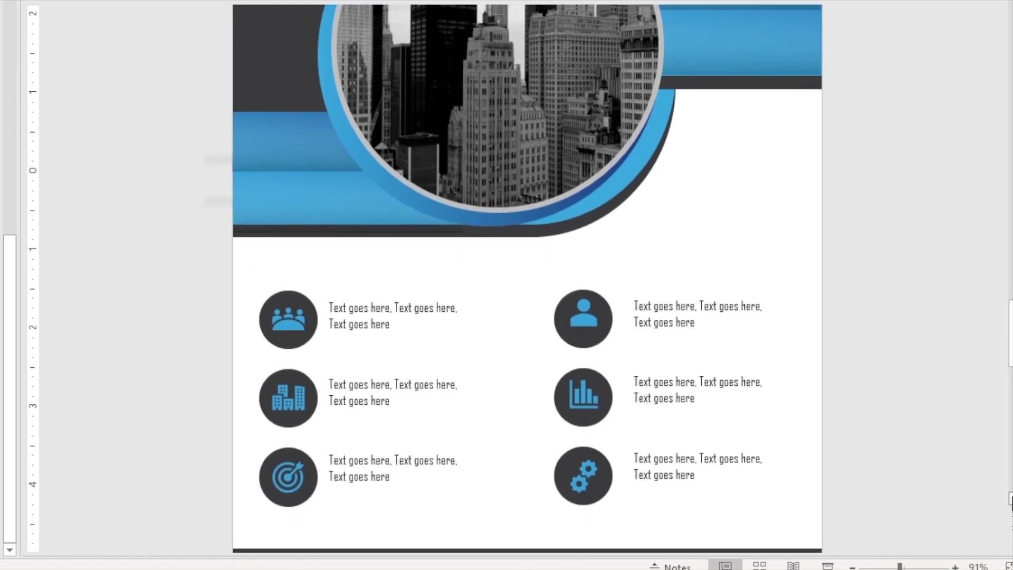
pyautogui.scroll(-2, 1011, 501)
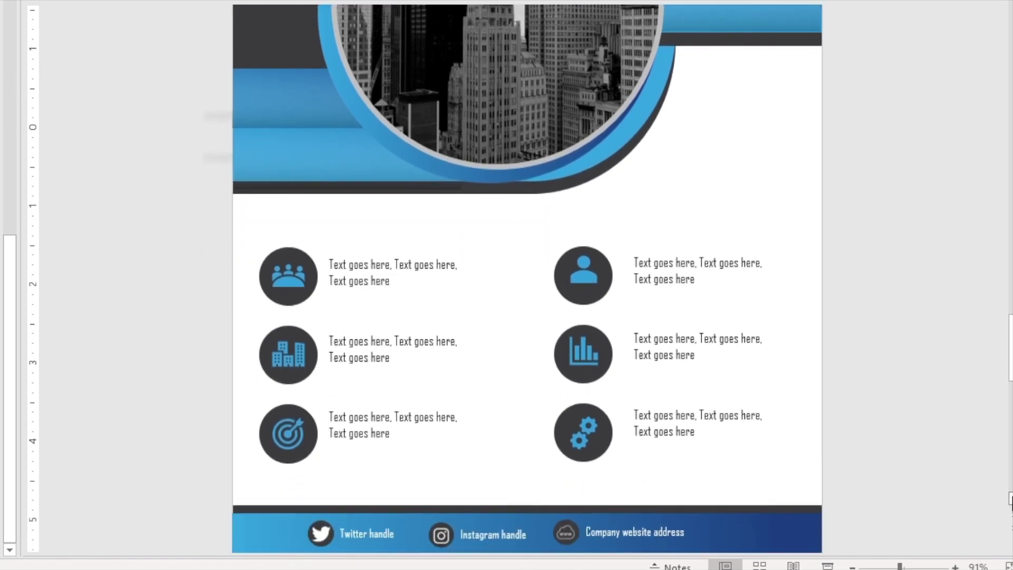
pyautogui.scroll(-2, 1011, 502)
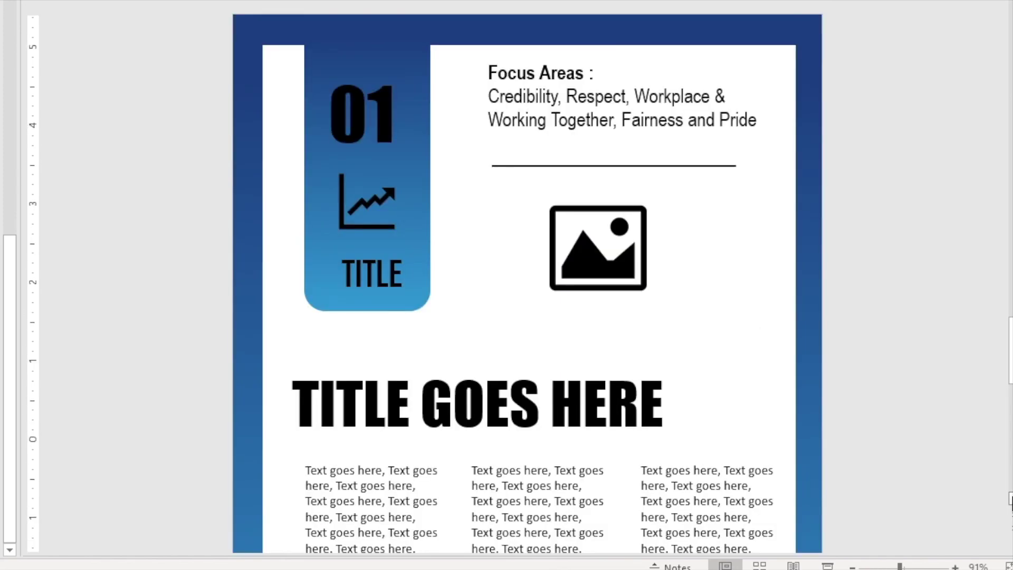
pyautogui.scroll(-4, 1011, 501)
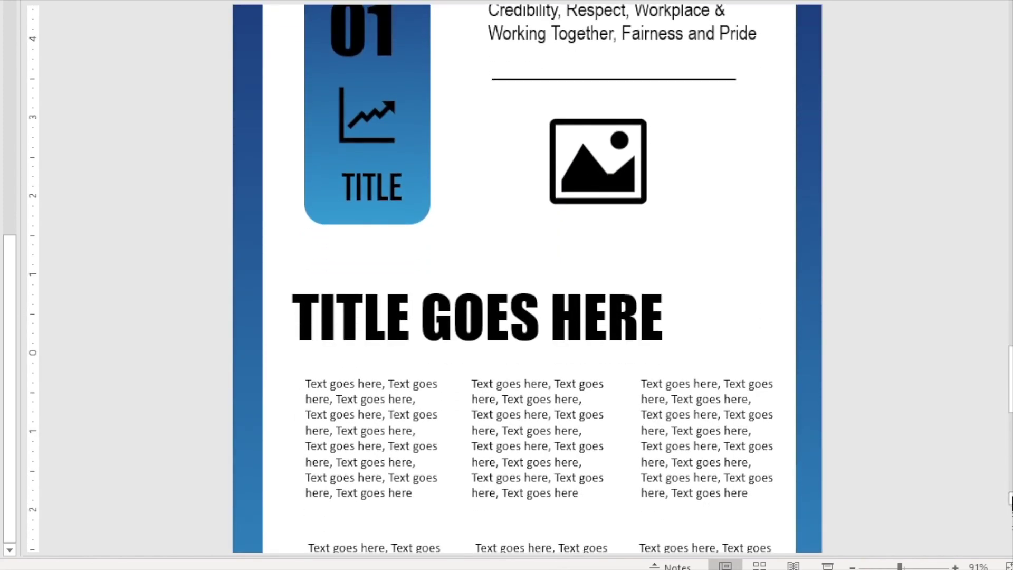
pyautogui.scroll(-5, 1011, 501)
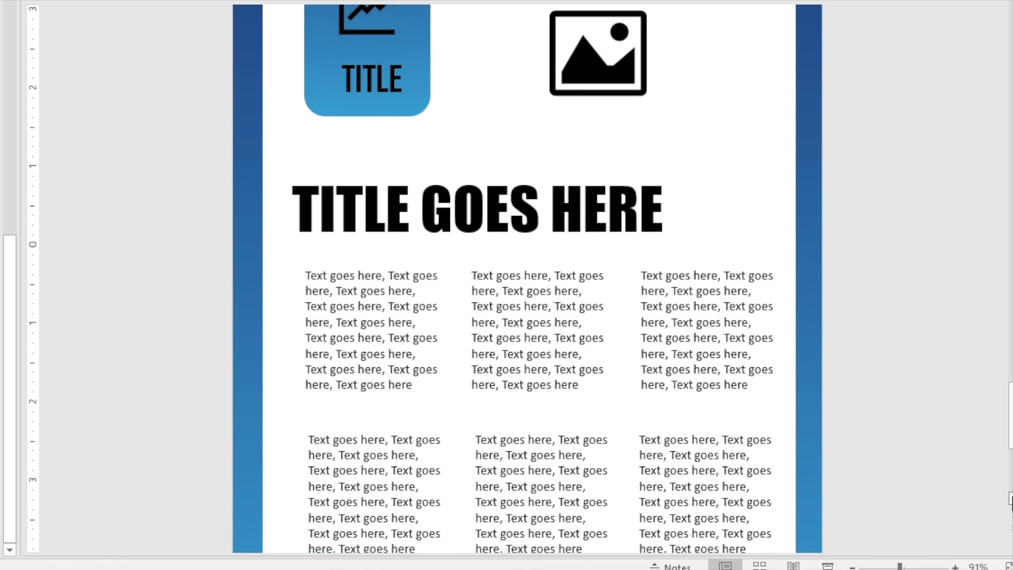
pyautogui.scroll(-6, 1011, 501)
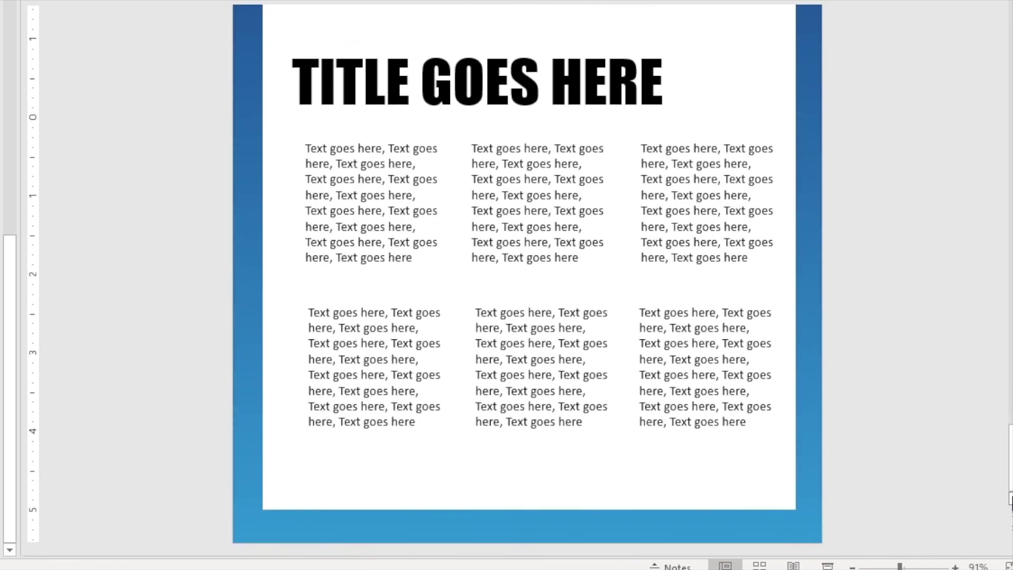